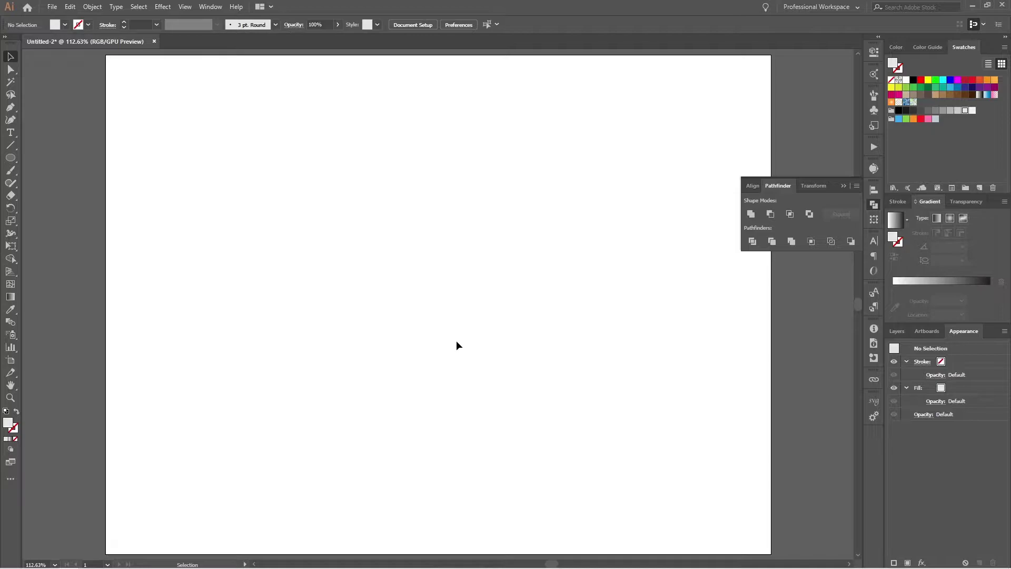
Switch to Chrome to view the disinfection-service logo contest entry on Freelancer, and return to Illustrator.
key(alt+Tab)
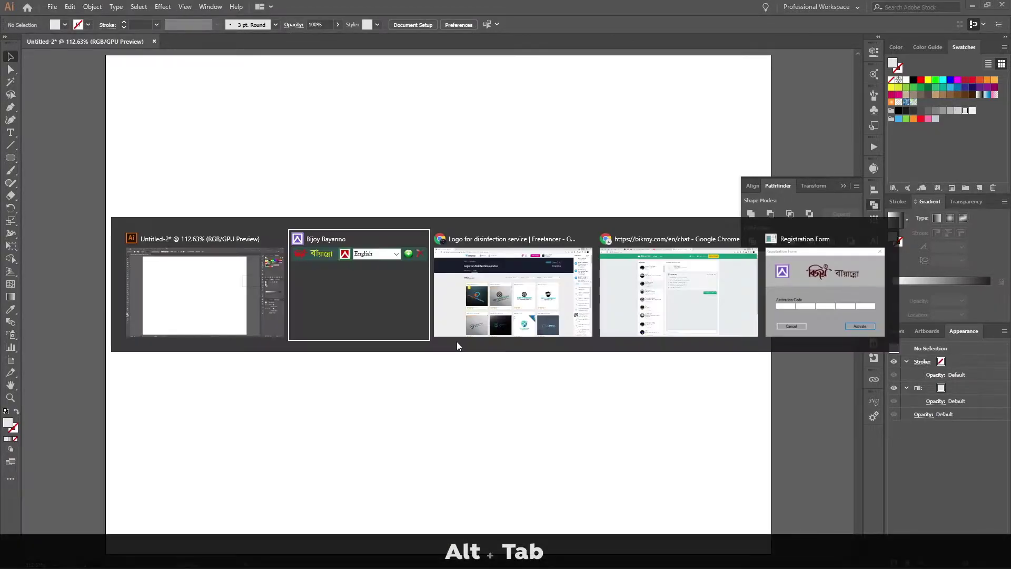
key(alt+Tab)
click(303, 349)
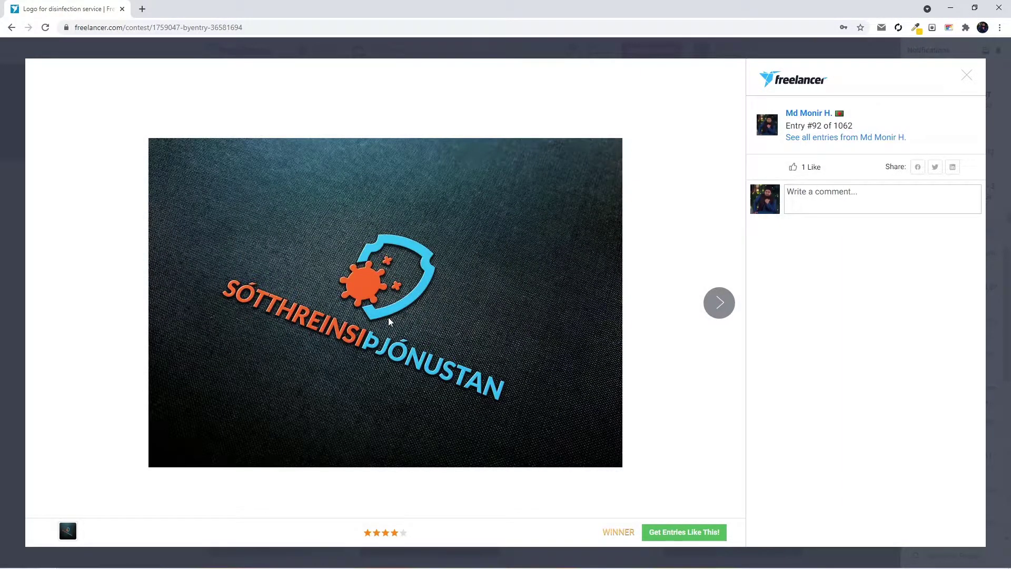
key(alt+Tab)
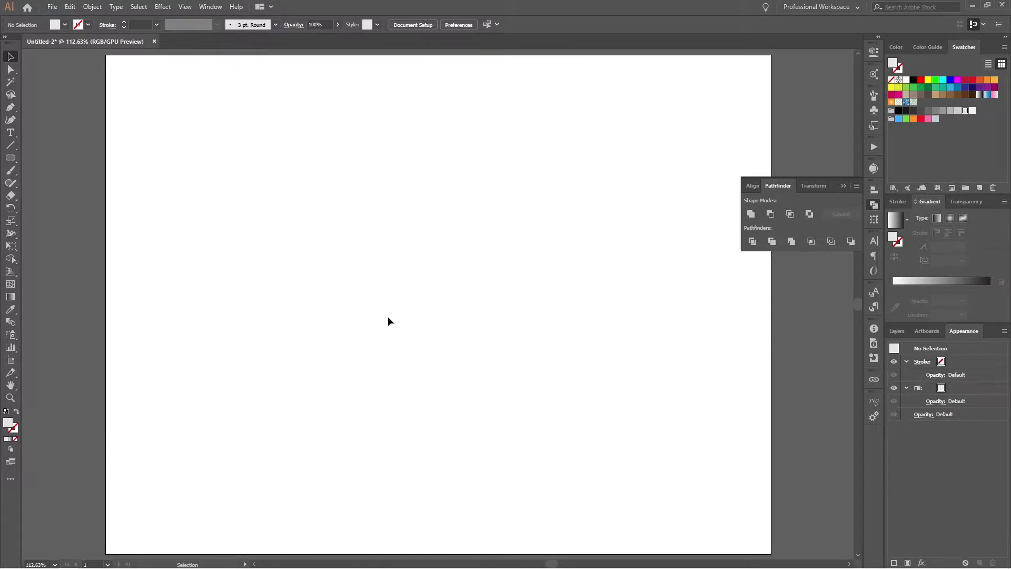
Draw a 128 px circle in the left half of the artboard and give it no fill and a 1 pt black stroke.
click(872, 206)
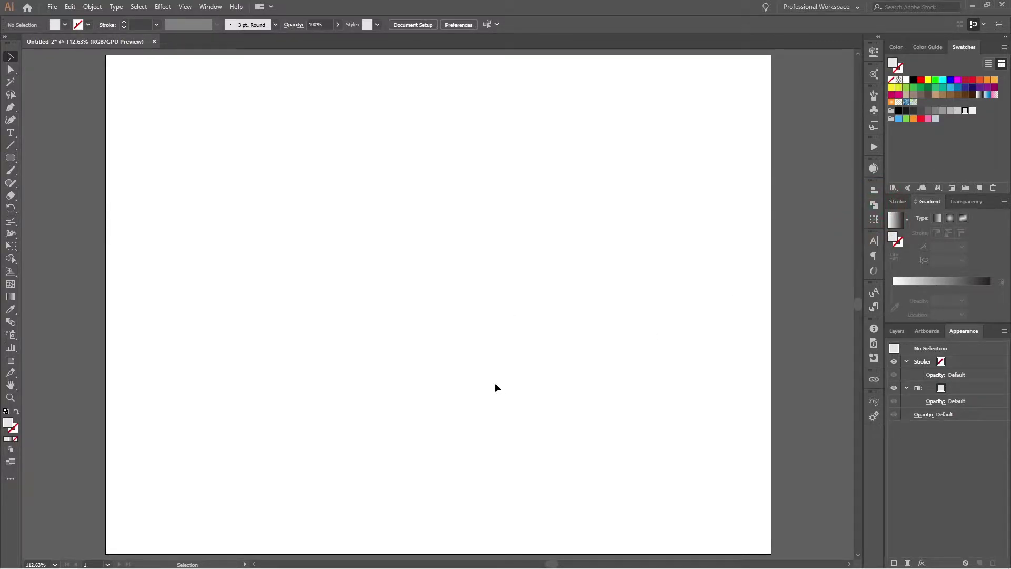
key(l)
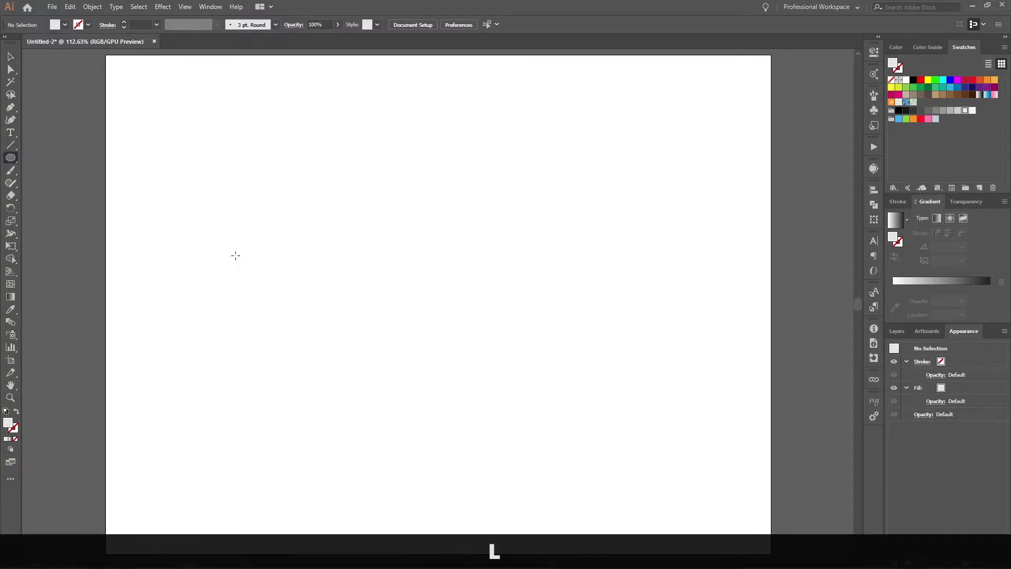
drag(279, 263, 332, 317)
key(v)
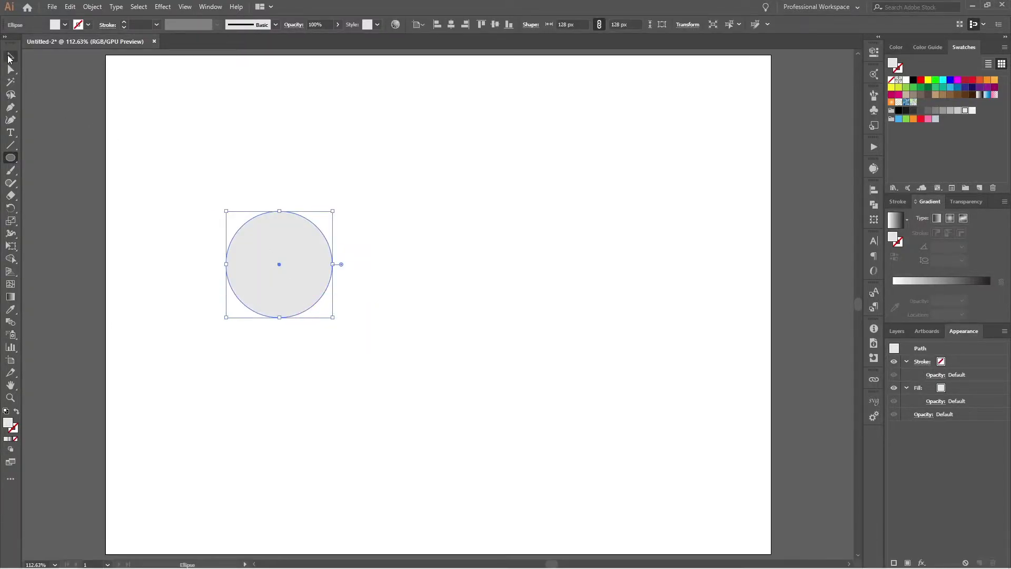
key(shift+x)
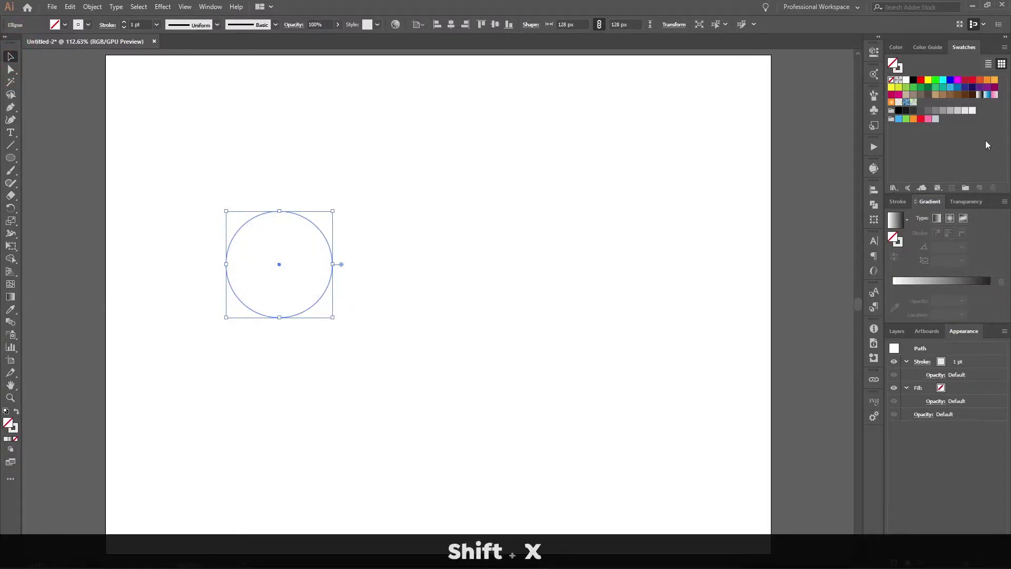
click(898, 68)
click(912, 80)
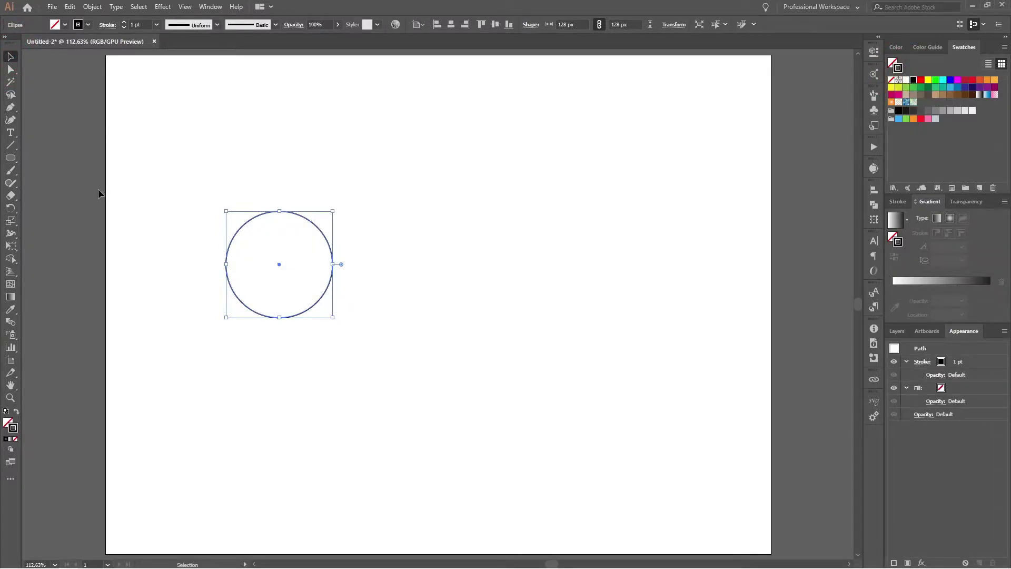
Duplicate the circle horizontally to its right so the copy's edge passes through the original's centre.
drag(183, 207, 214, 221)
scroll(339, 321, down, 5)
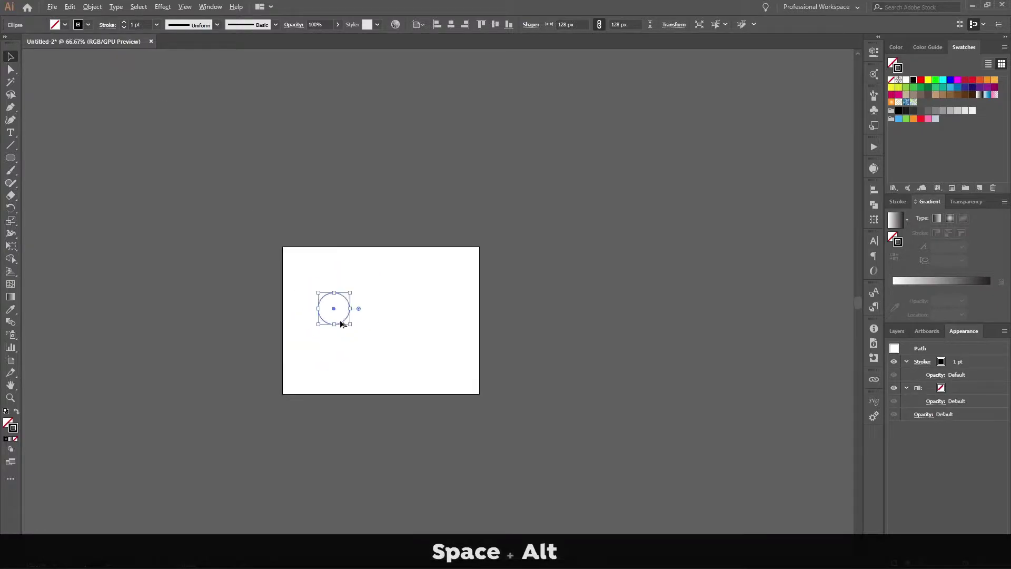
scroll(347, 333, up, 6)
drag(335, 273, 407, 277)
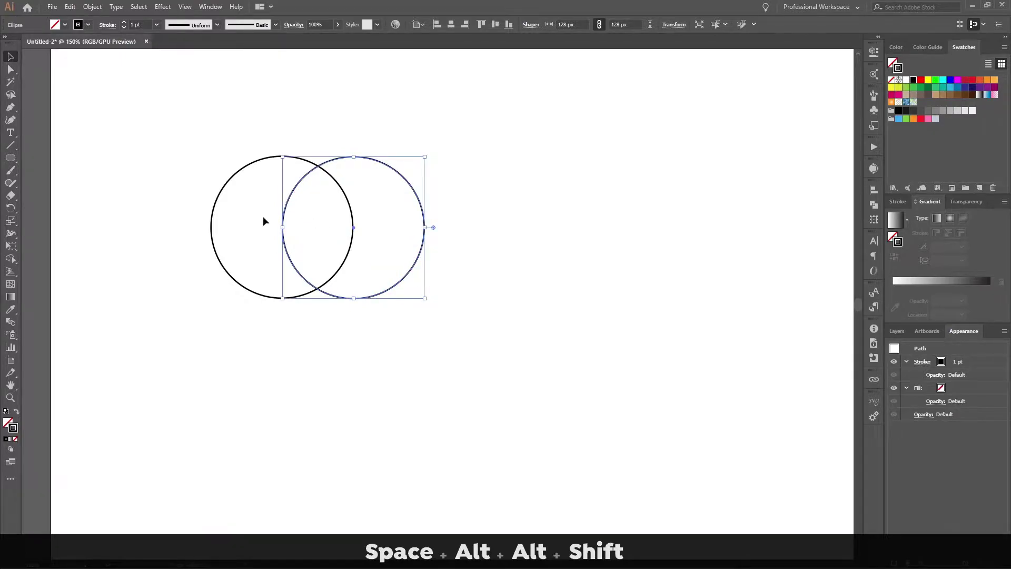
Add a third copy of the circle below, centred on the lower intersection of the first two circles.
drag(414, 188, 530, 233)
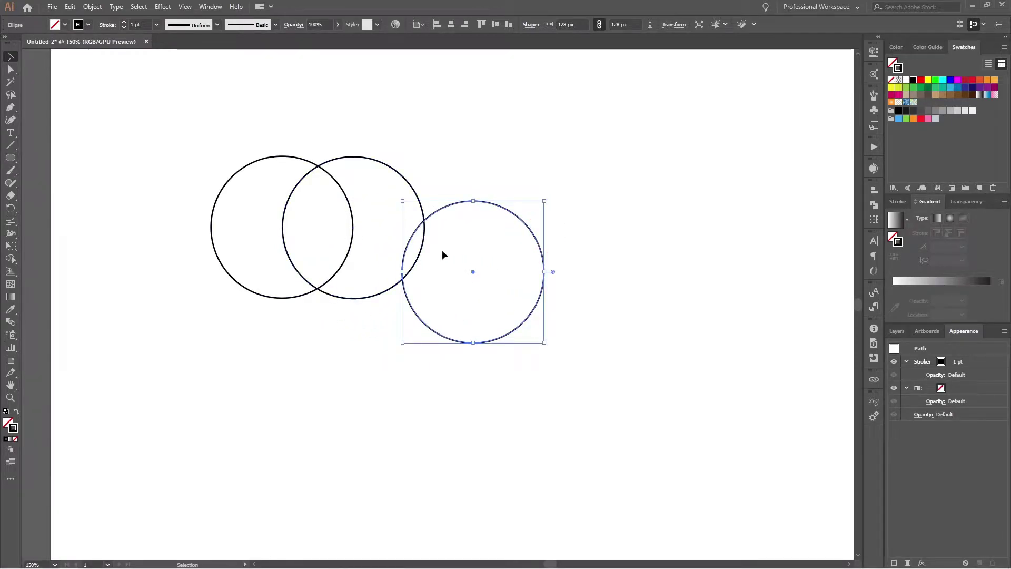
drag(537, 238, 374, 252)
key(Right)
key(Right)
key(Right)
key(Right)
key(Right)
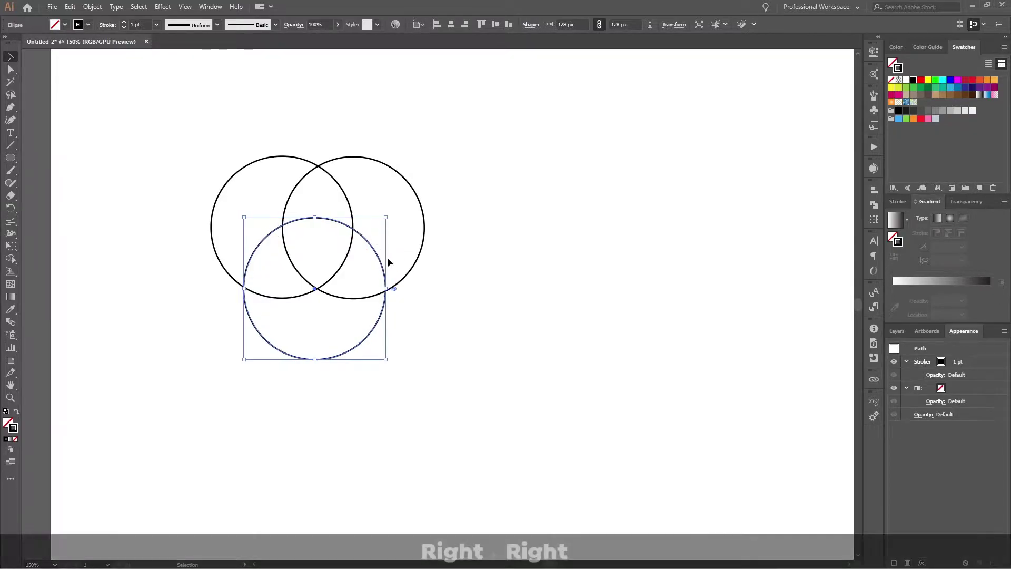
key(Left)
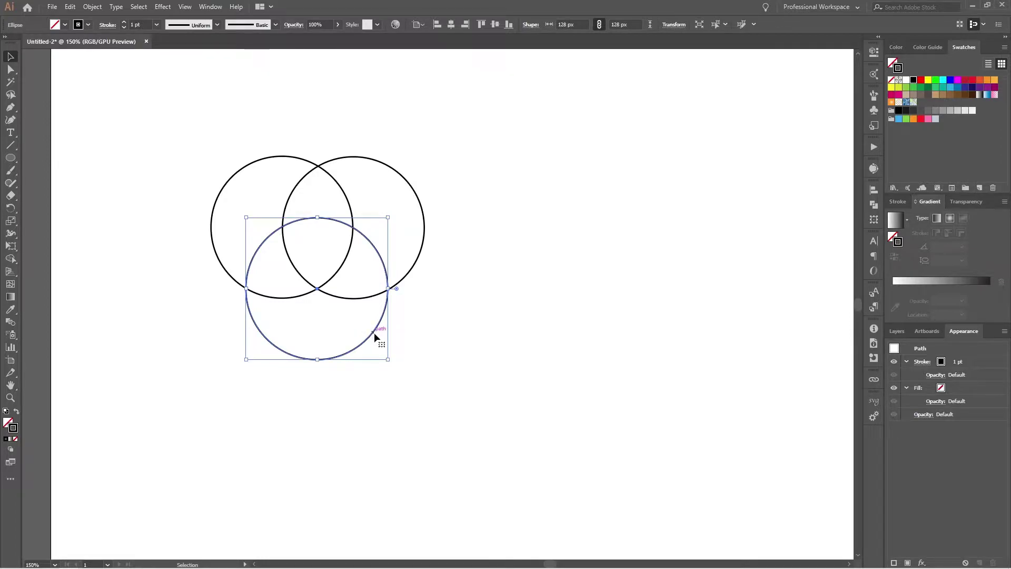
Duplicate the bottom circle straight upward to place a fourth circle in the middle of the other three.
key(alt)
drag(374, 333, 377, 296)
key(shift)
click(481, 245)
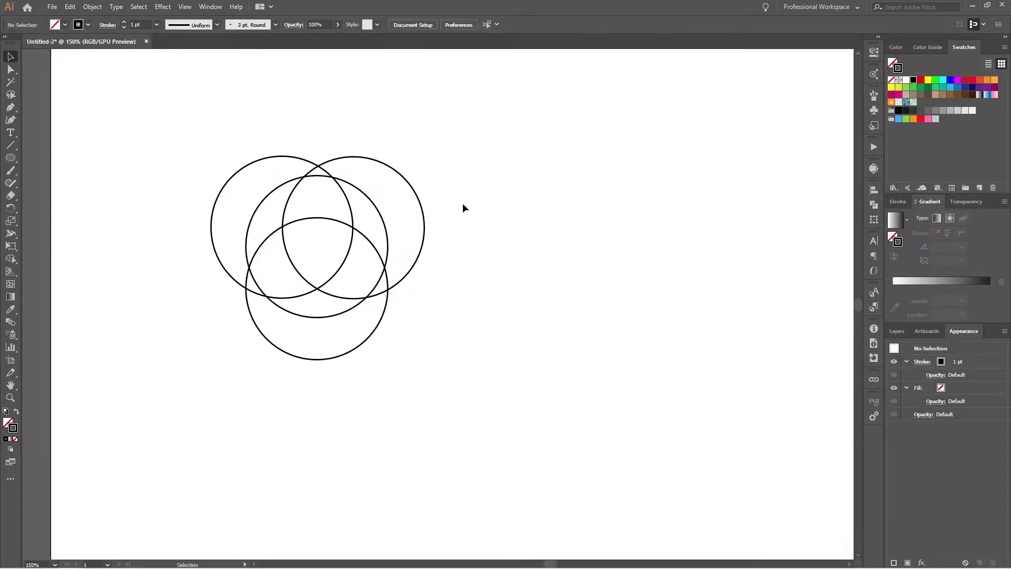
Place a spare copy of all four circles outside the artboard on its left side.
scroll(477, 165, down, 2)
drag(472, 154, 219, 219)
click(323, 250)
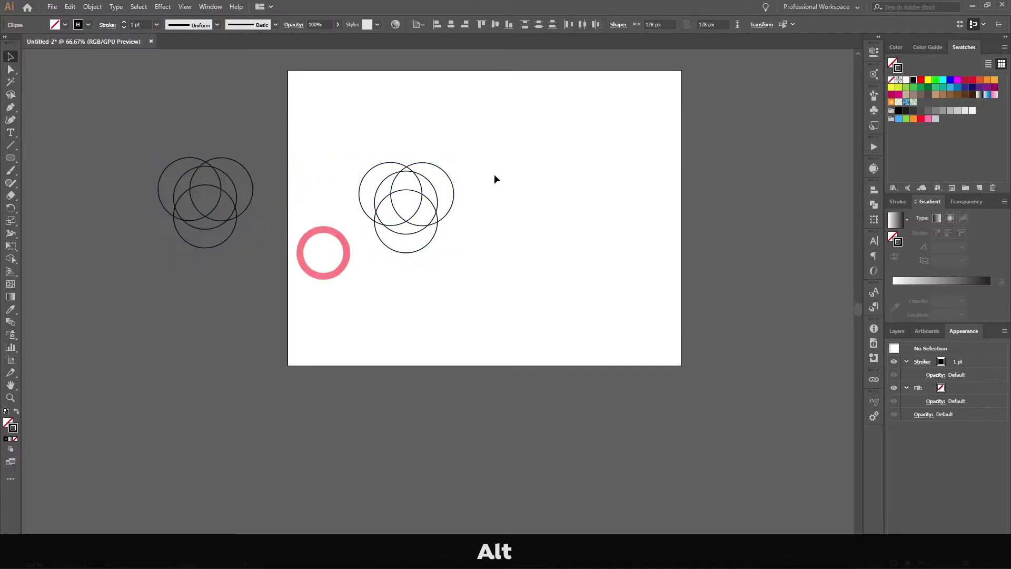
Remove every region outside the middle circle of the artboard's four-circle figure with the Shape Builder tool.
scroll(485, 172, up, 4)
key(space)
drag(409, 282, 634, 180)
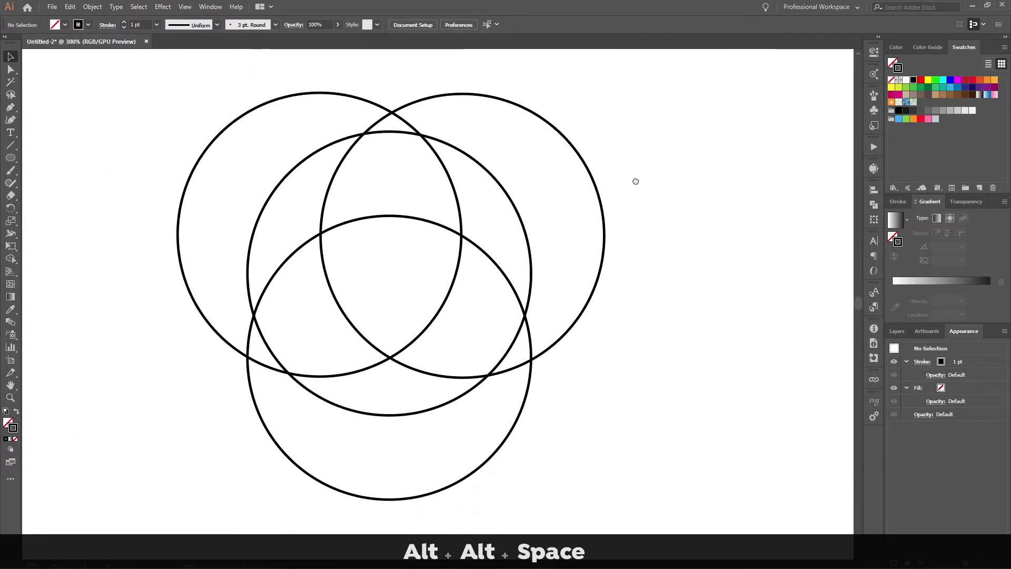
drag(675, 90, 132, 488)
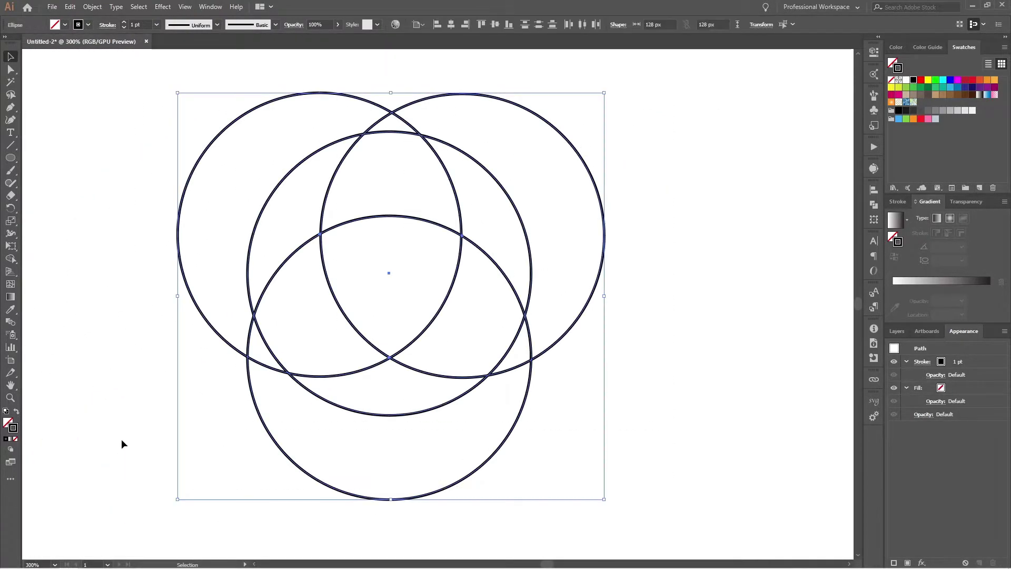
key(shift+m)
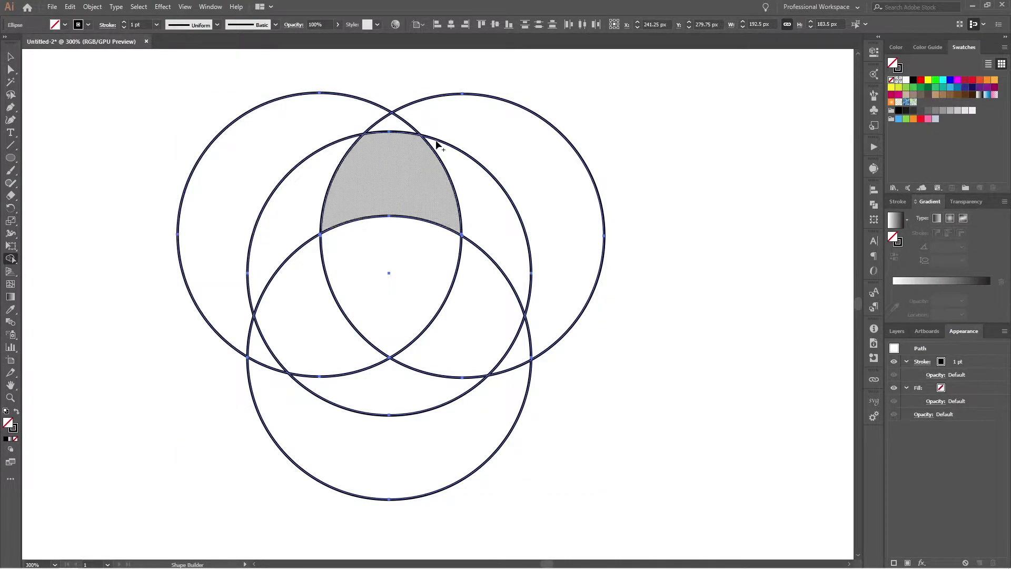
key(alt)
mouse_move(251, 447)
mouse_down()
mouse_move(264, 429)
mouse_move(255, 343)
mouse_move(210, 245)
mouse_up()
mouse_move(352, 124)
mouse_down()
mouse_move(513, 129)
mouse_move(580, 223)
mouse_move(562, 297)
mouse_move(527, 368)
mouse_up()
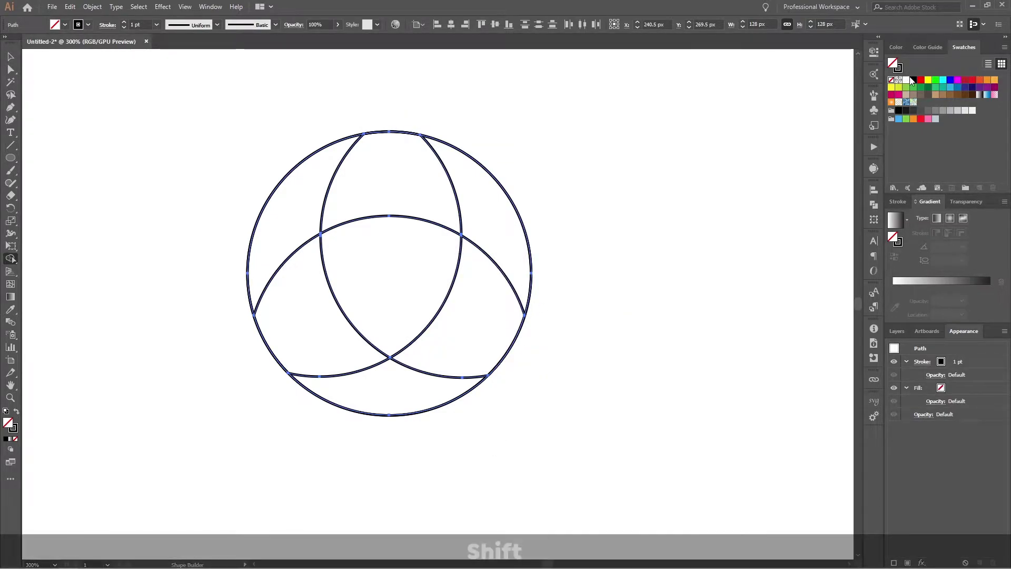
Merge the outer regions into three swirling ring segments filled with the blue gradient swatch, leaving the central region unfilled.
key(shift+x)
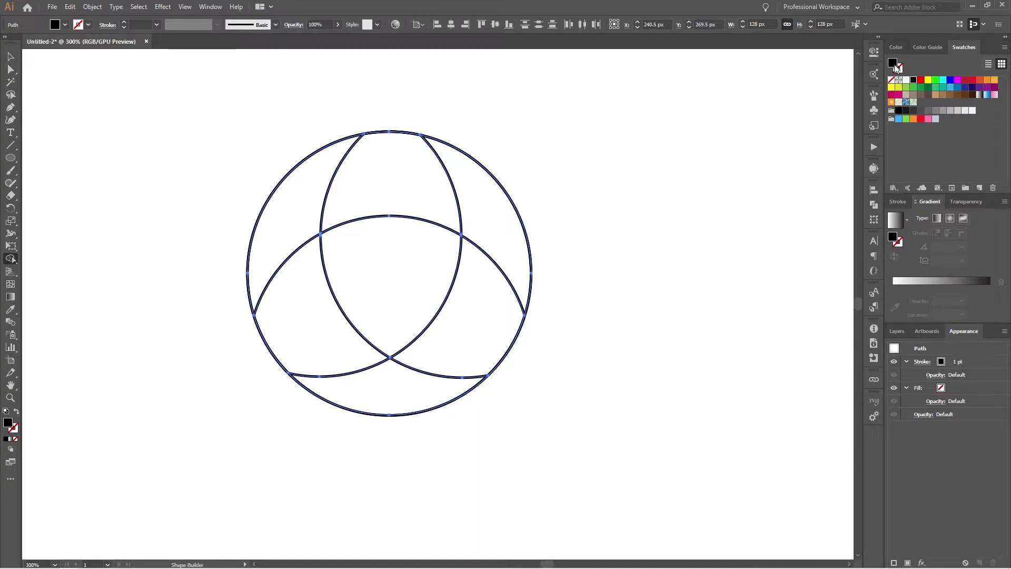
click(985, 95)
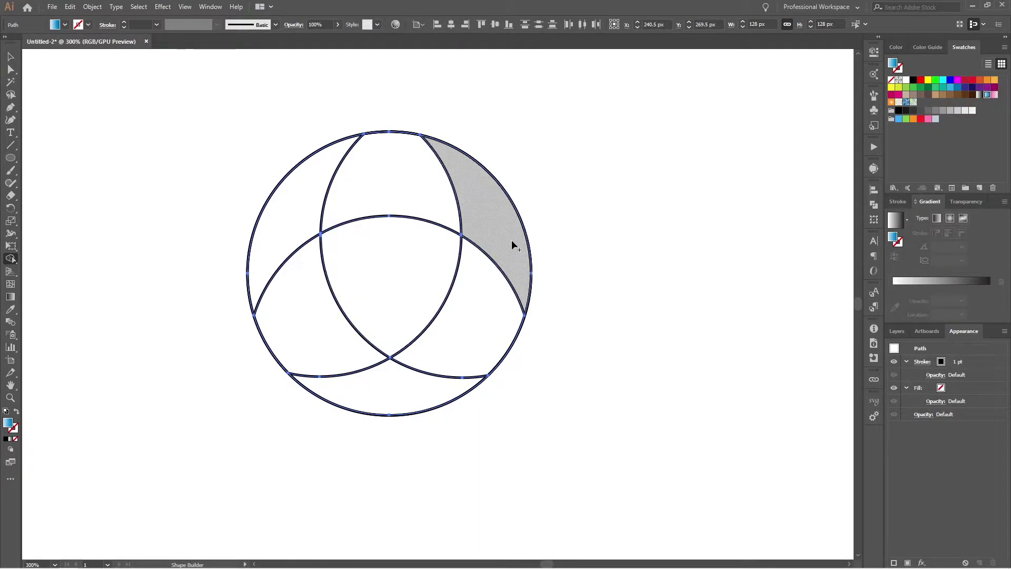
drag(490, 232, 421, 195)
drag(285, 221, 346, 375)
drag(468, 349, 468, 348)
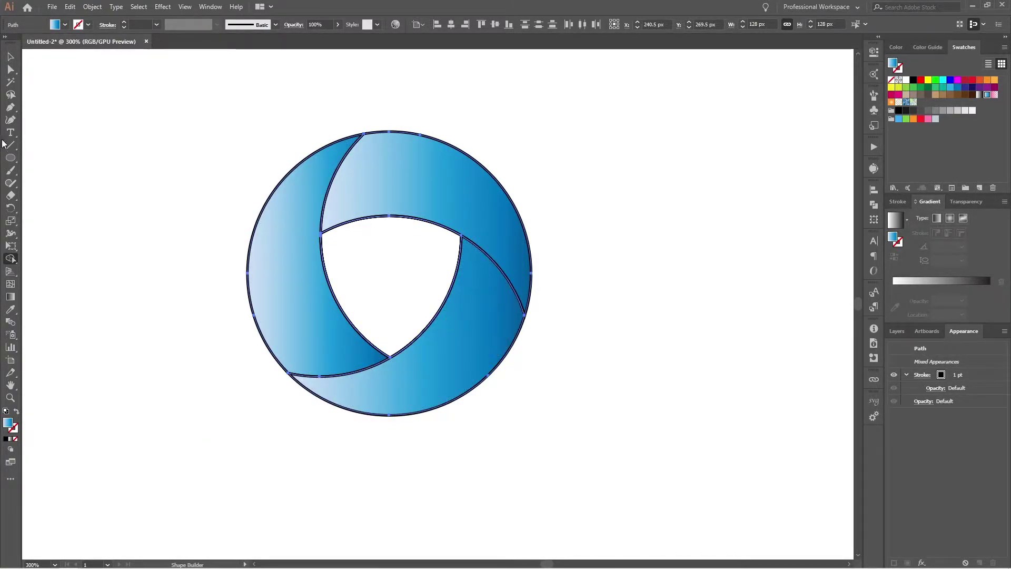
Remove the black stroke from all parts of the ring emblem.
click(10, 56)
click(79, 113)
drag(183, 111, 636, 447)
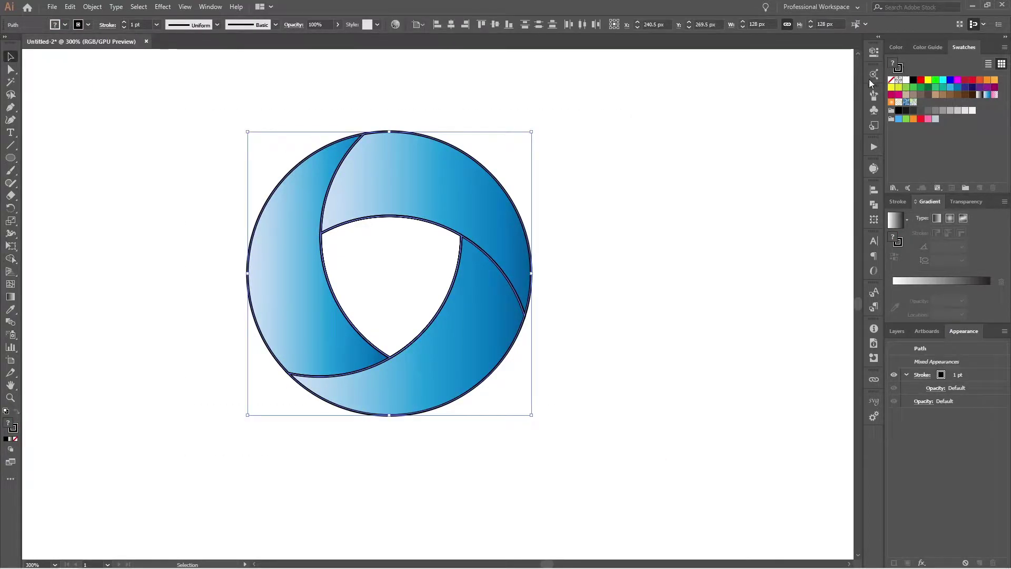
click(891, 79)
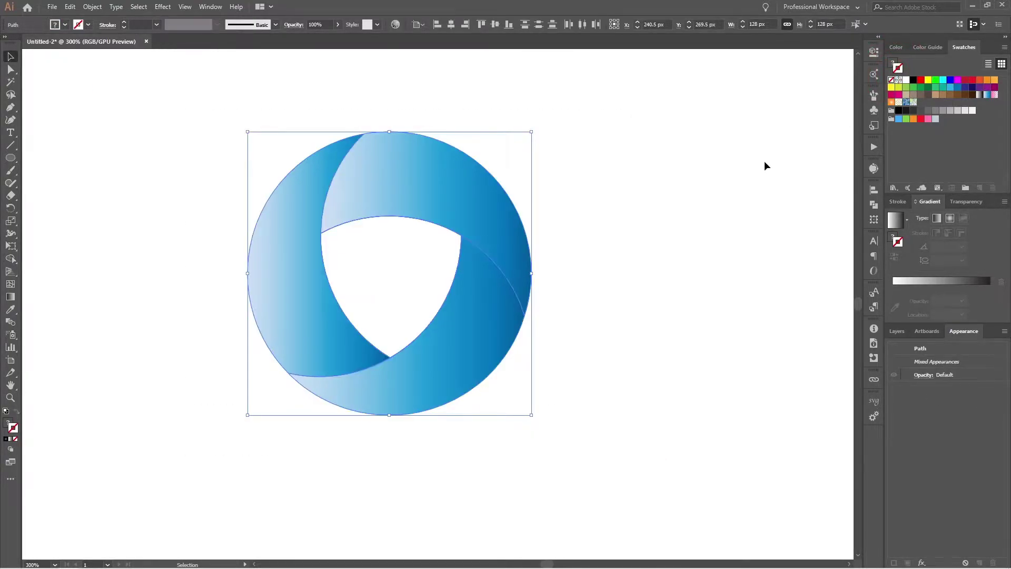
click(757, 166)
Redirect the blue gradient along each of the three ring segments so light ends meet dark ends at the overlaps.
click(492, 239)
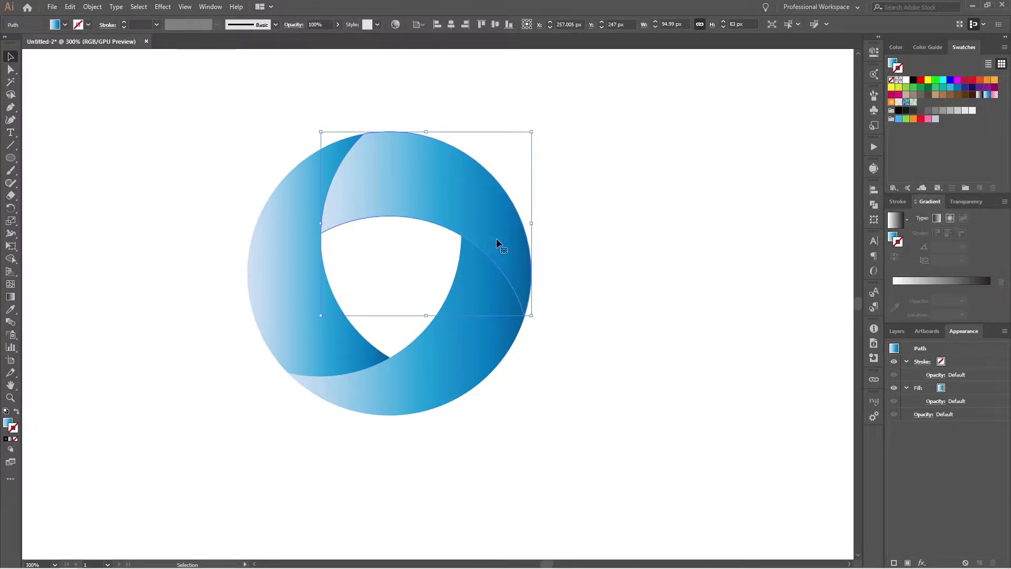
key(g)
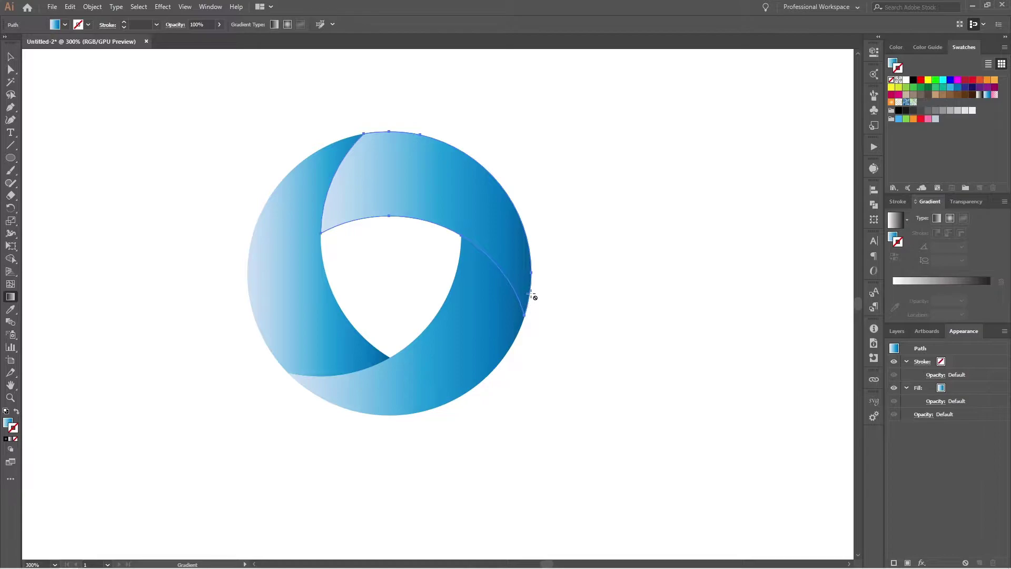
key(ctrl)
click(491, 246)
click(895, 235)
key(ctrl+z)
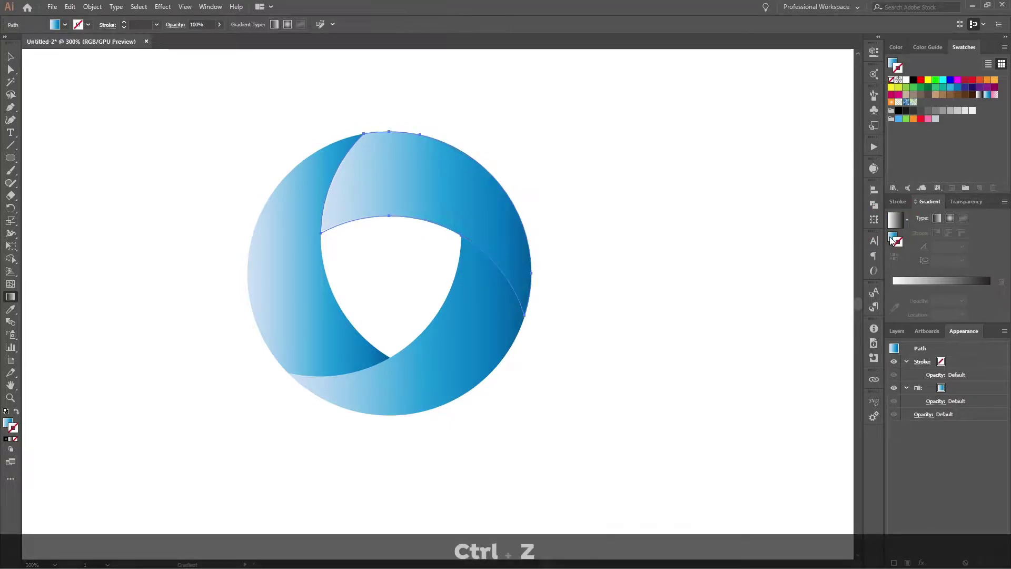
key(x)
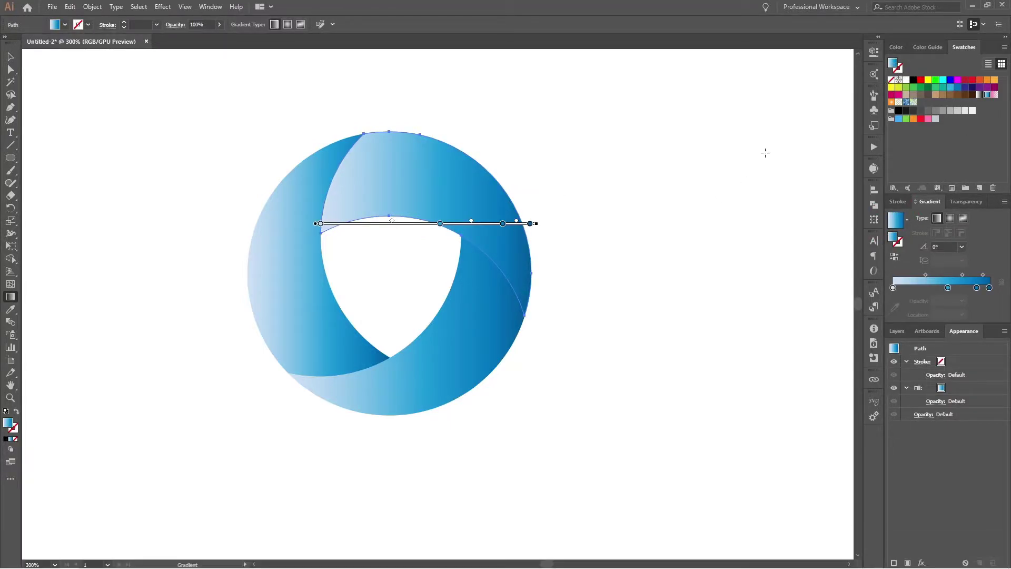
mouse_move(525, 294)
mouse_down()
mouse_move(525, 221)
mouse_move(453, 216)
mouse_move(359, 138)
mouse_move(300, 225)
mouse_move(282, 366)
mouse_move(544, 311)
mouse_move(523, 317)
mouse_up()
ctrl+click(296, 219)
ctrl+click(441, 402)
key(v)
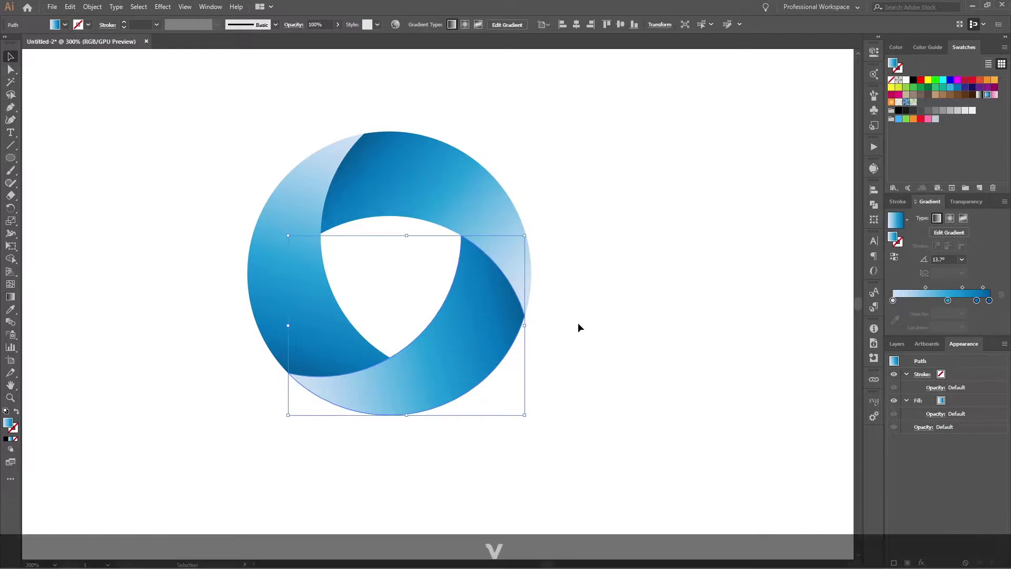
Group the gradient ring emblem and move it off the artboard, above the spare circles.
scroll(578, 327, down, 3)
click(587, 316)
drag(605, 238, 367, 421)
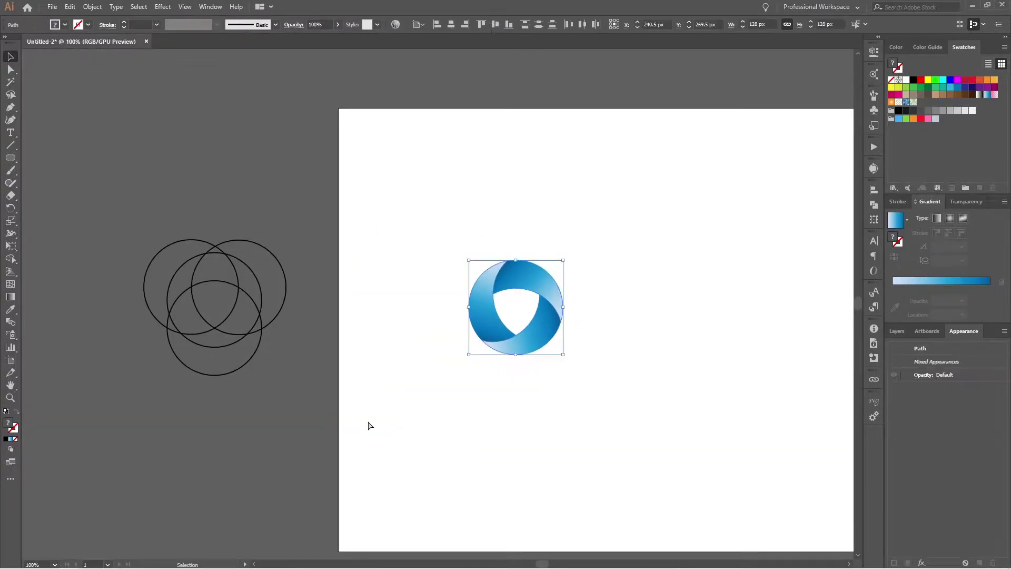
key(ctrl+g)
click(548, 348)
drag(548, 349, 267, 155)
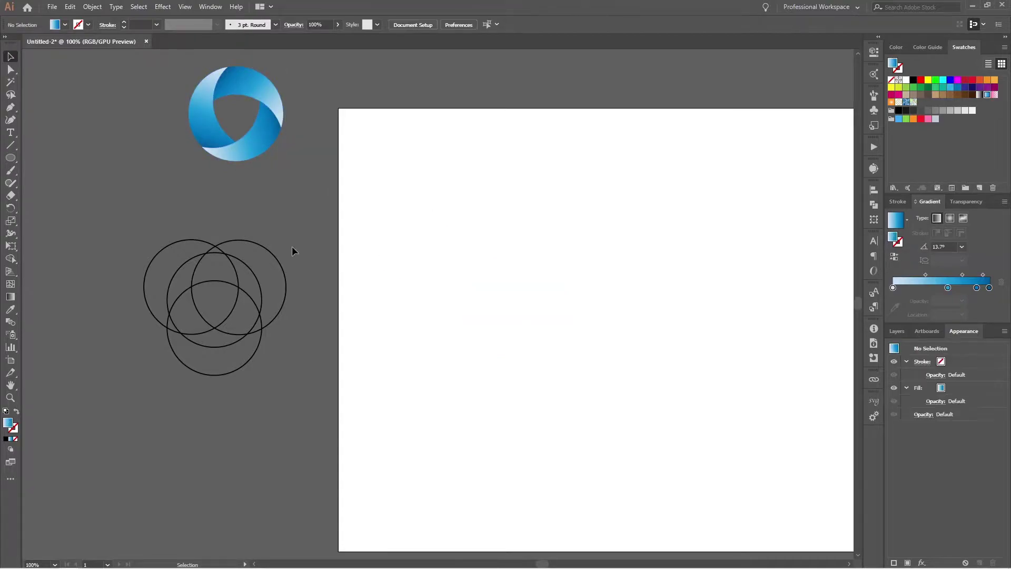
Move the spare four-circle figure onto the artboard.
click(217, 335)
drag(225, 332, 625, 376)
click(749, 394)
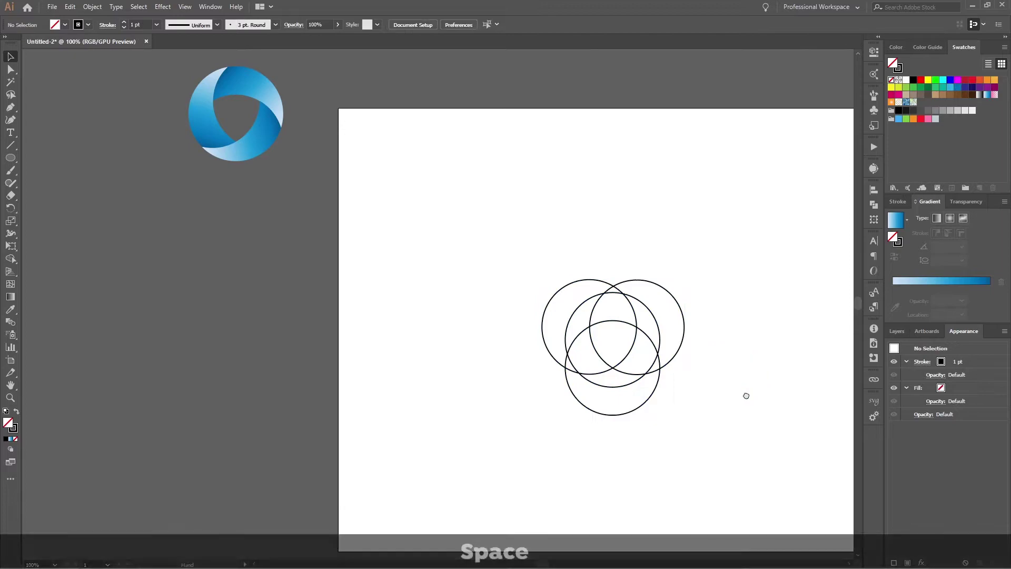
Delete the middle circle from the four-circle figure, keeping the three overlapping outer circles.
ctrl+click(639, 384)
scroll(535, 365, up, 3)
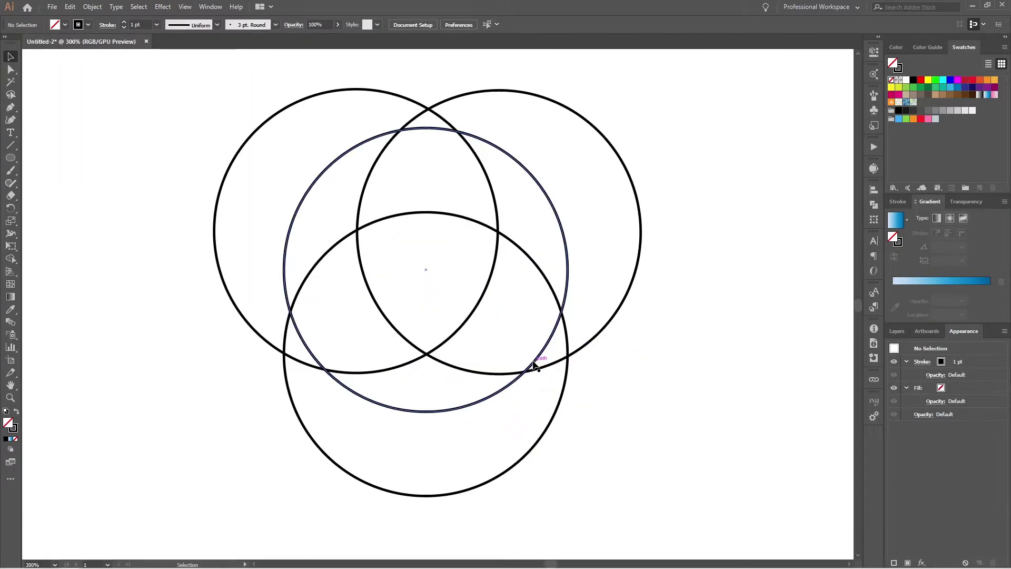
click(500, 392)
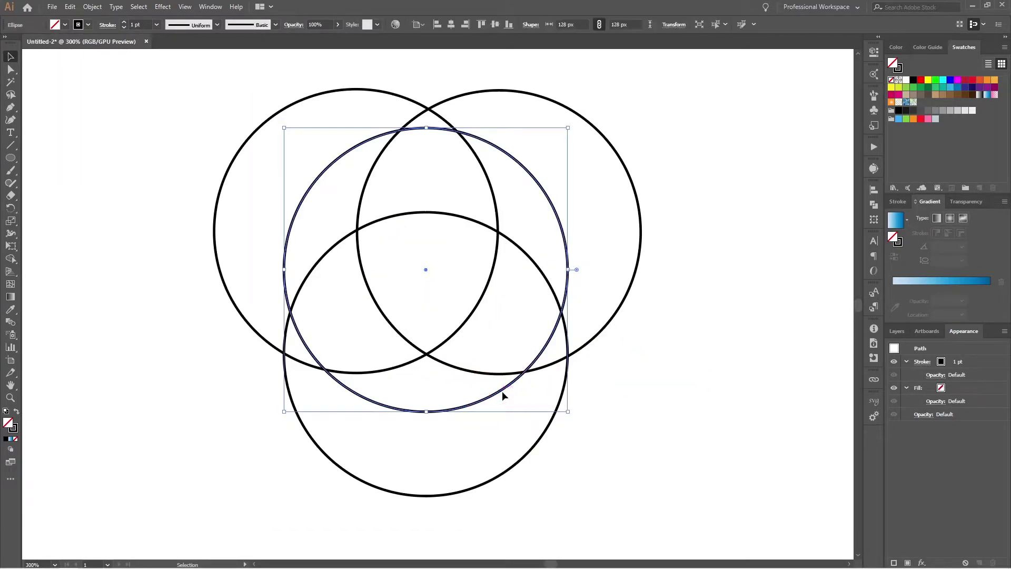
key(Delete)
scroll(658, 346, down, 2)
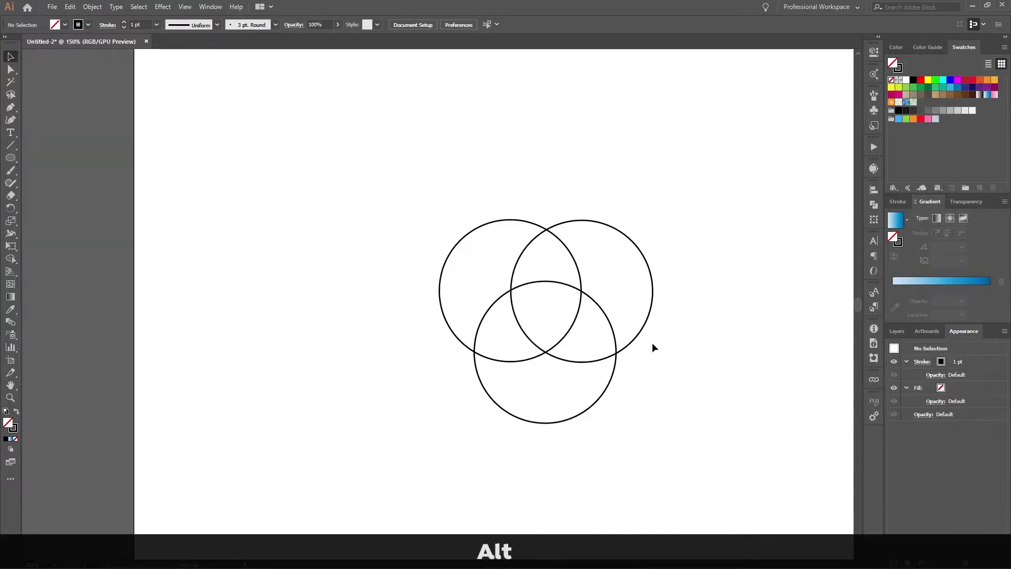
Enlarge the three overlapping circles proportionally from their common centre to about 208 px diameter each.
scroll(646, 306, right, 2)
drag(666, 174, 326, 454)
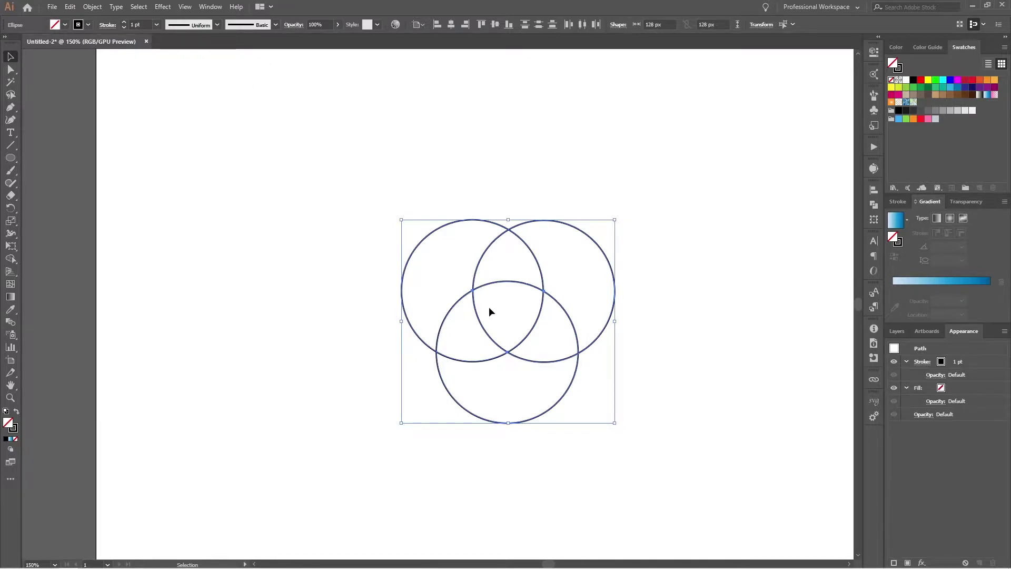
drag(615, 423, 717, 486)
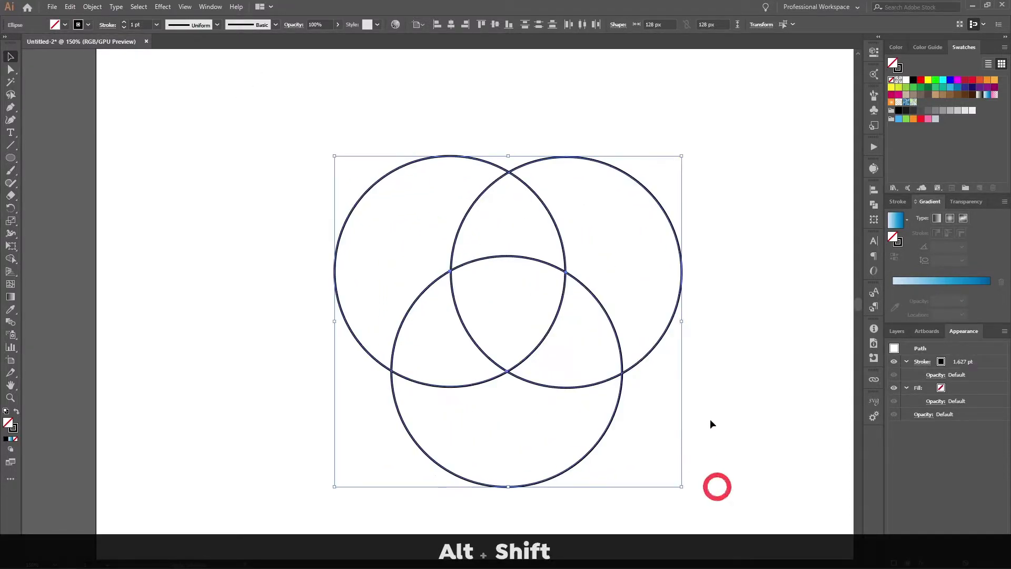
Set the stroke weight of the three circles to 20 pt.
scroll(710, 437, right, 3)
click(124, 23)
click(124, 23)
click(124, 23)
click(123, 22)
click(124, 22)
click(123, 27)
click(123, 22)
click(123, 22)
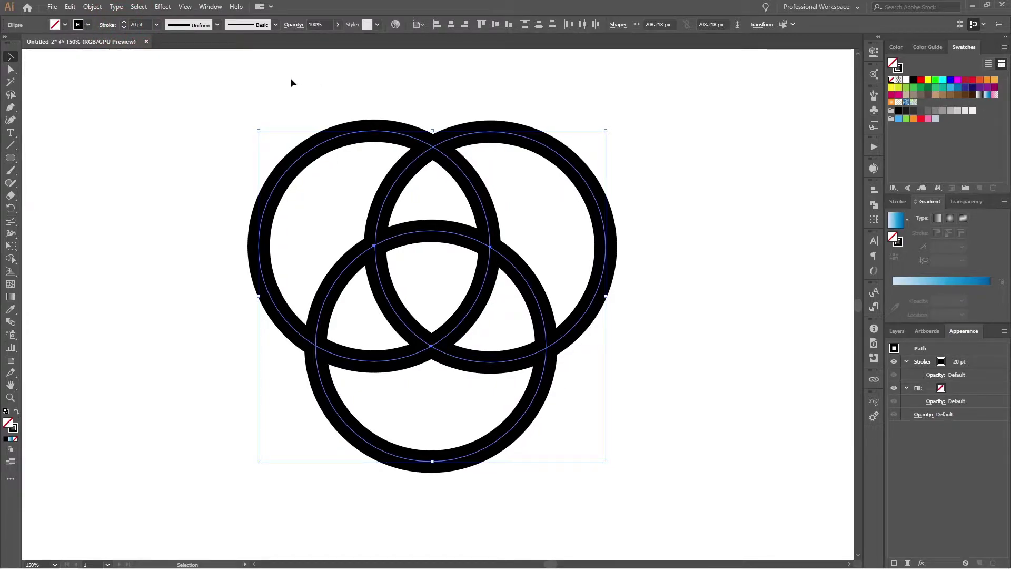
Expand the fill and stroke of the three circles into filled ring shapes.
click(93, 7)
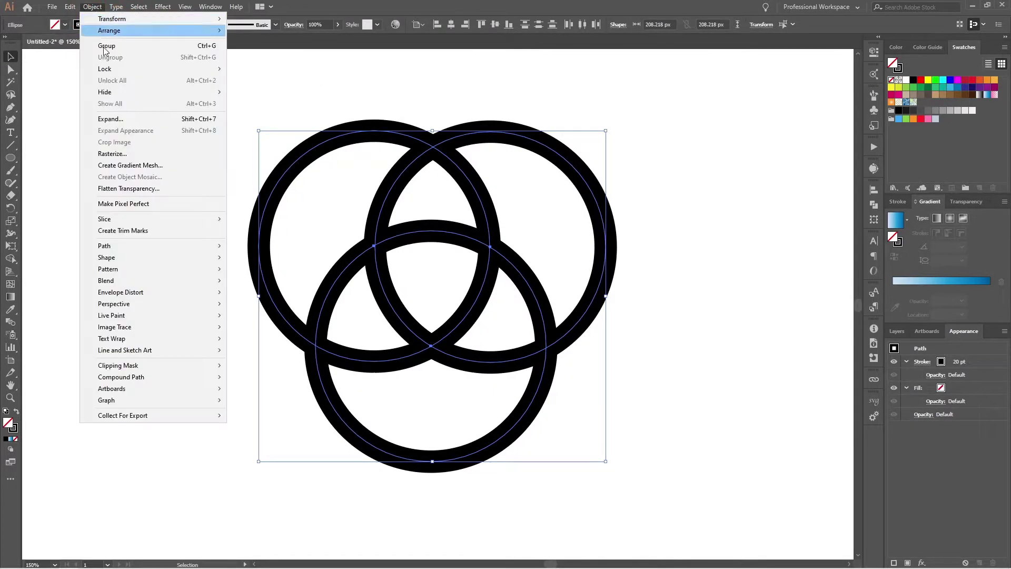
click(129, 117)
click(501, 344)
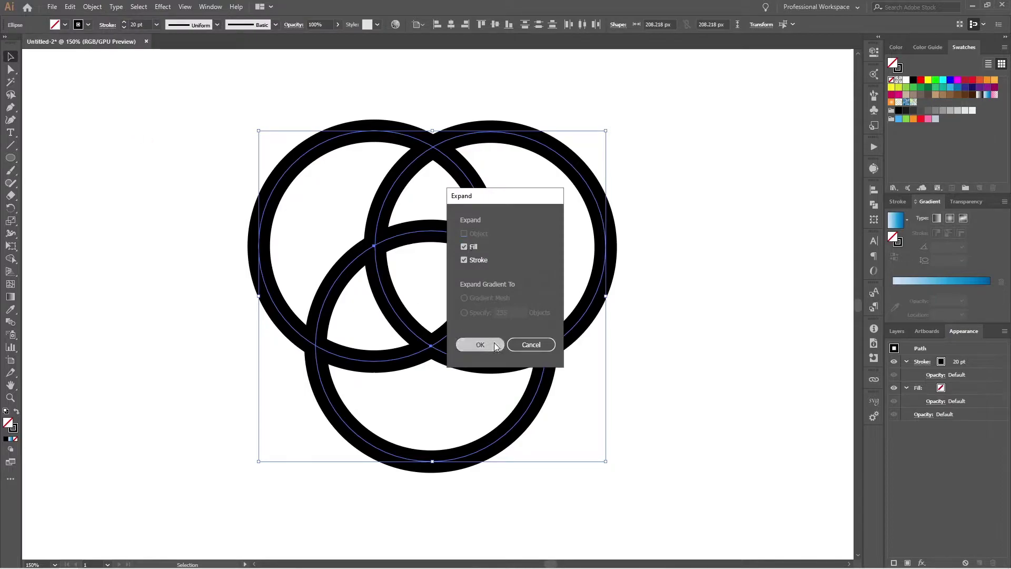
click(664, 310)
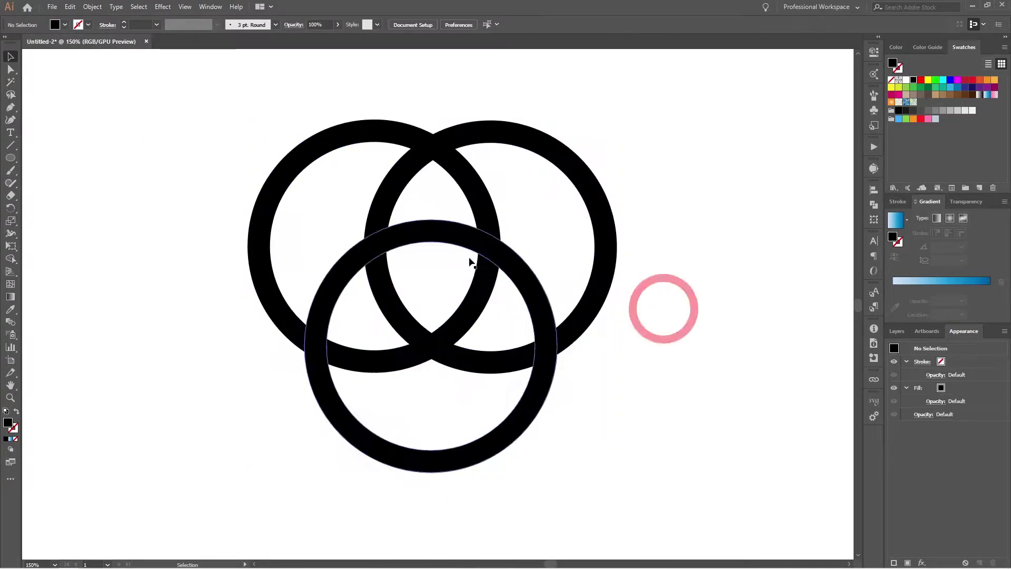
Open the keyboard shortcut settings and try the Illustrator Defaults set before switching back to the custom set.
click(93, 7)
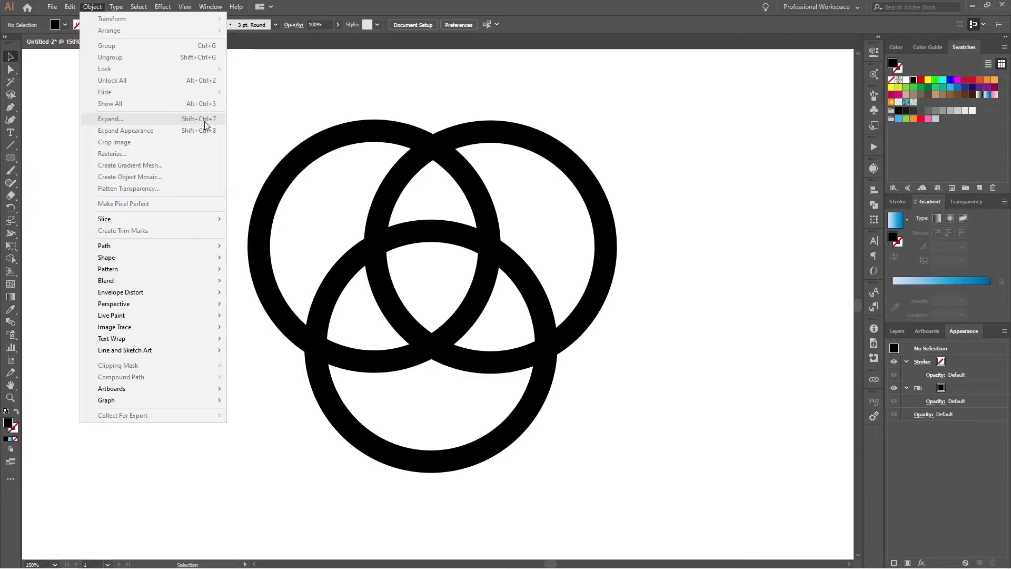
mouse_move(68, 8)
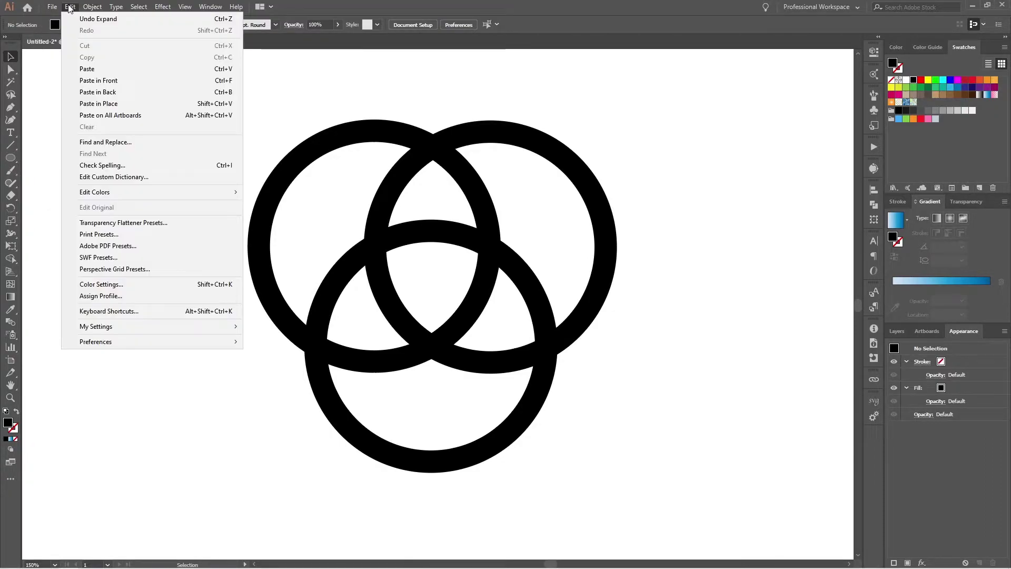
click(118, 313)
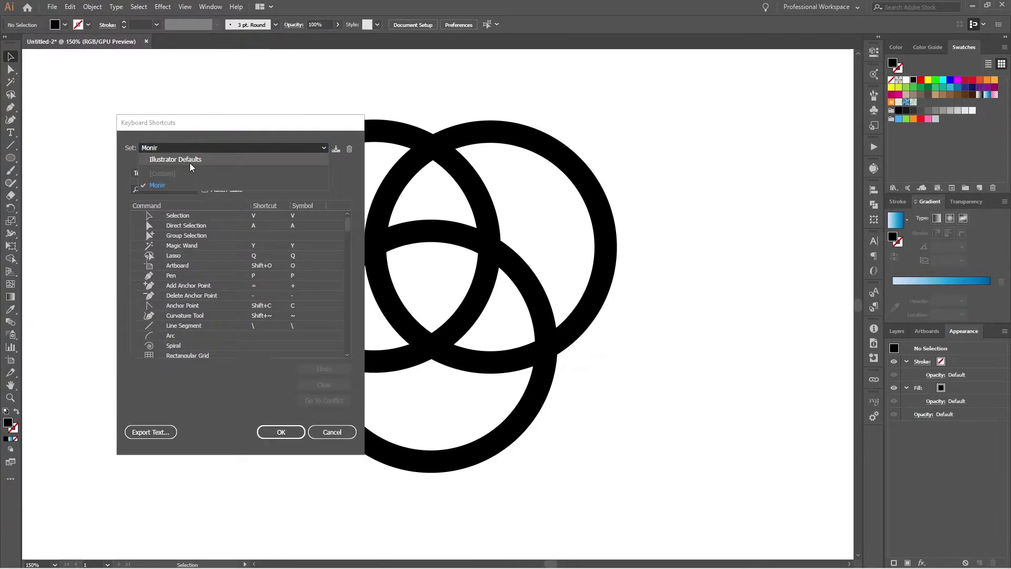
key(Up)
click(221, 147)
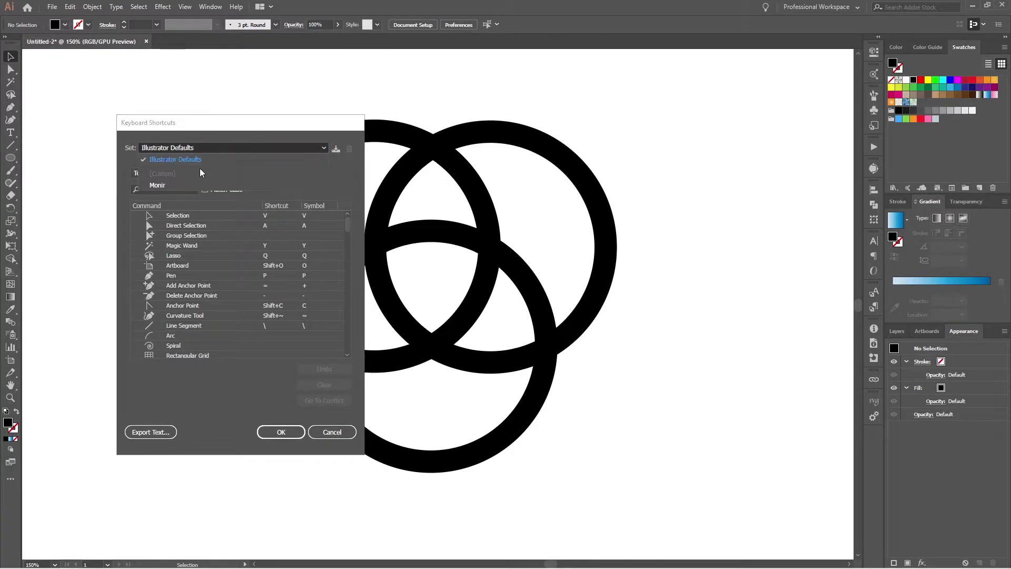
click(196, 185)
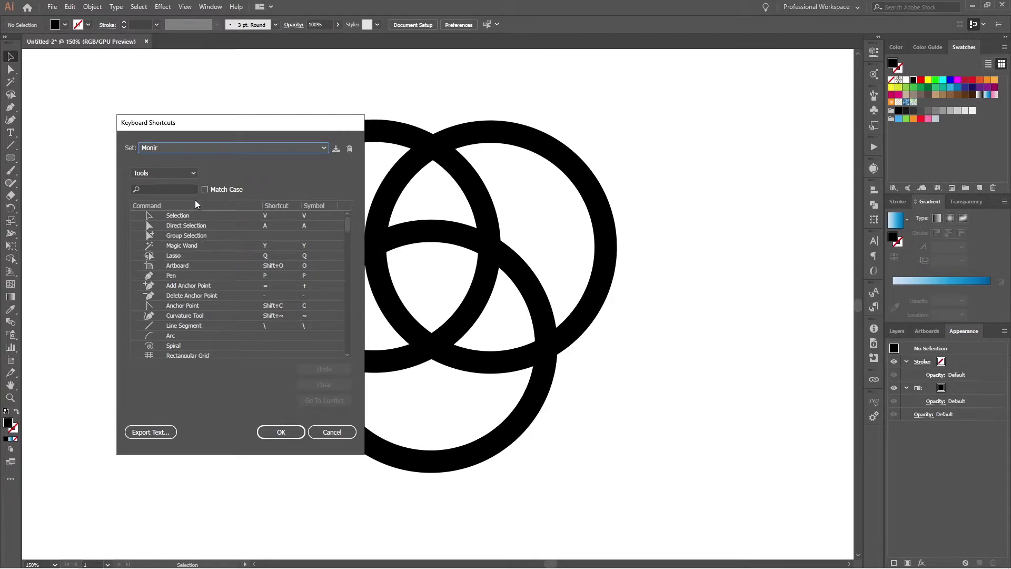
Look up the shortcut of the Expand command among the Object menu commands.
click(188, 174)
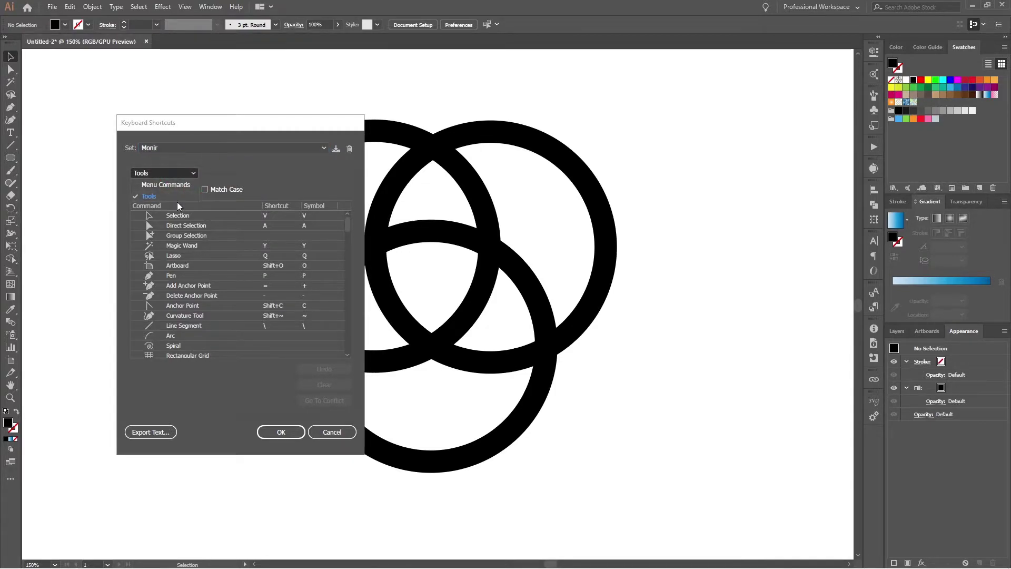
click(172, 184)
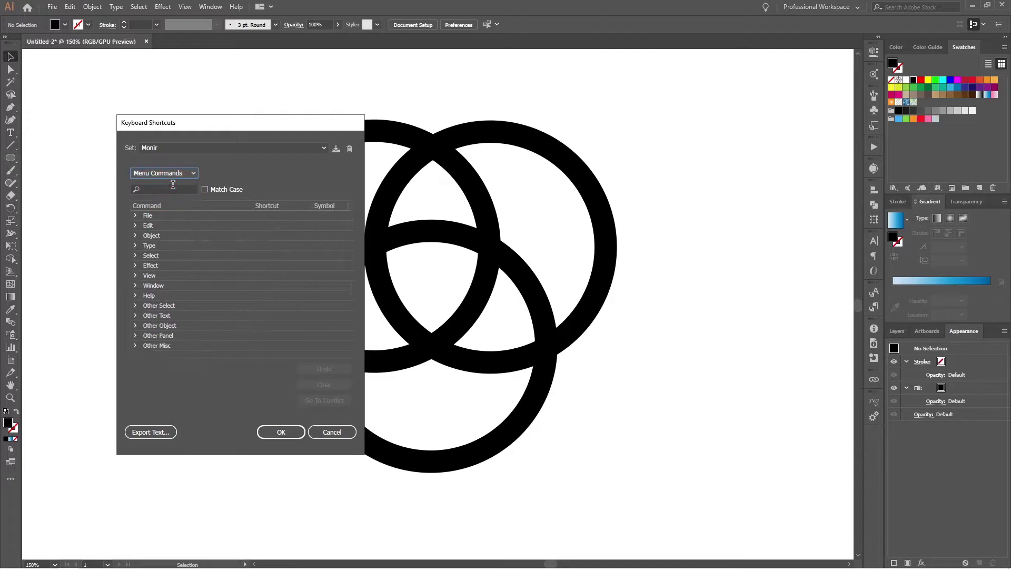
click(135, 225)
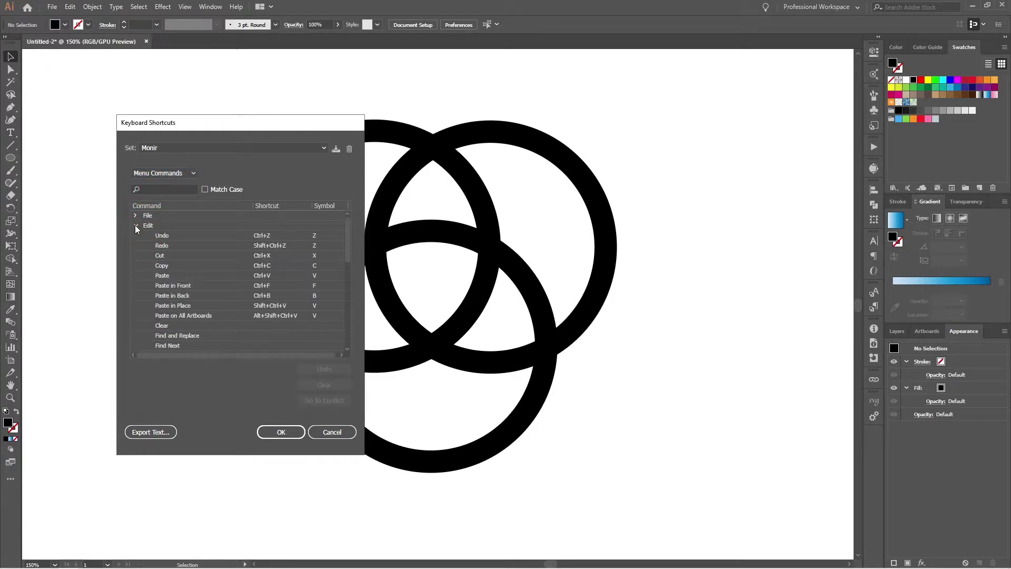
click(136, 226)
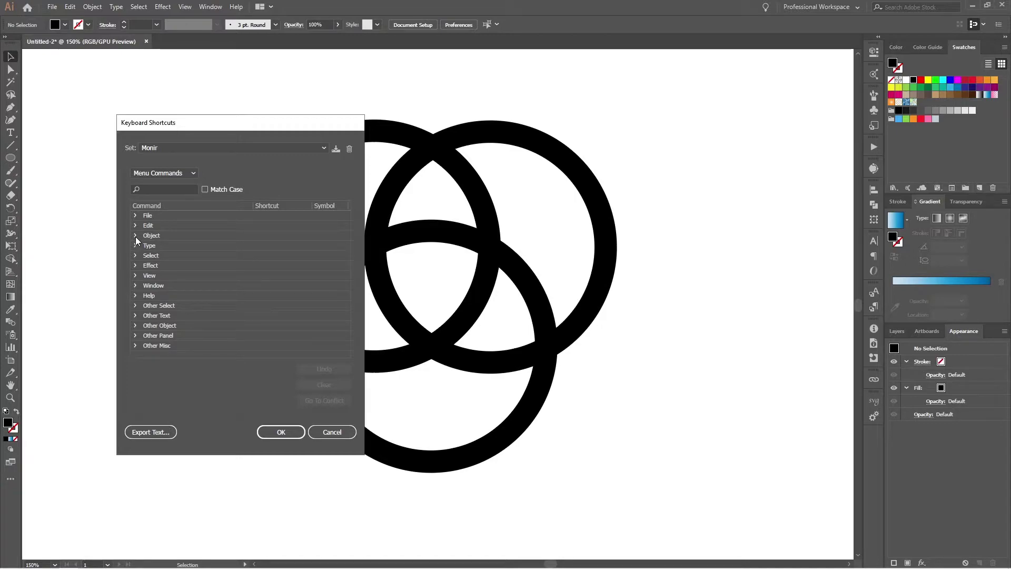
click(135, 235)
scroll(165, 332, down, 1)
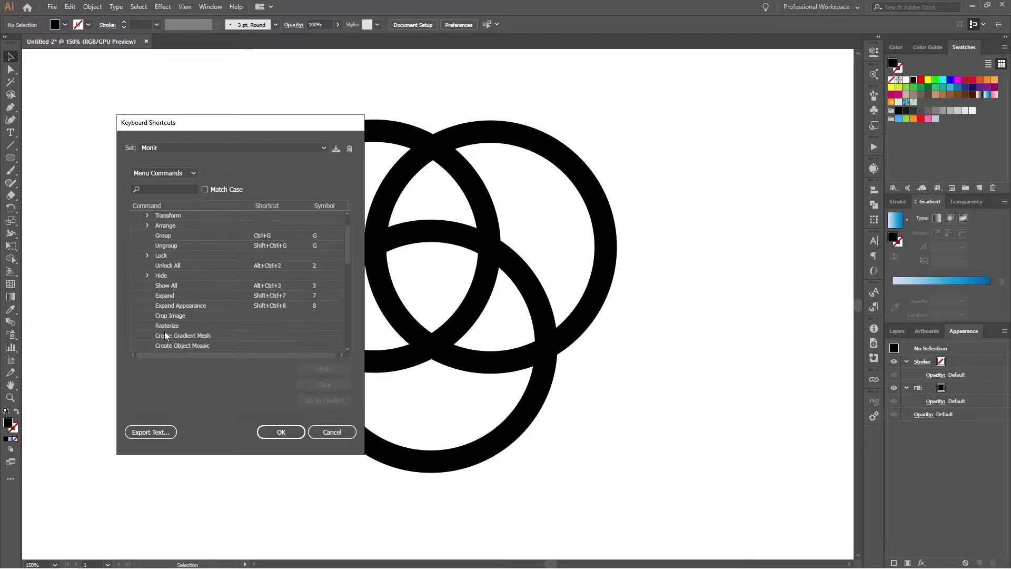
click(169, 295)
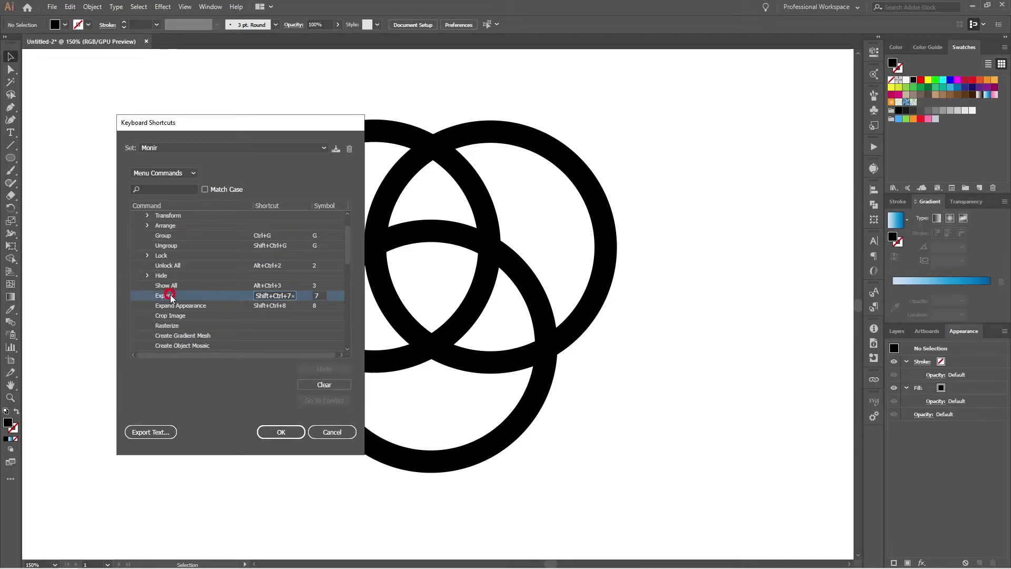
Assign Shift+Ctrl+7 to the Crop Image command and accept the shortcut settings.
click(265, 315)
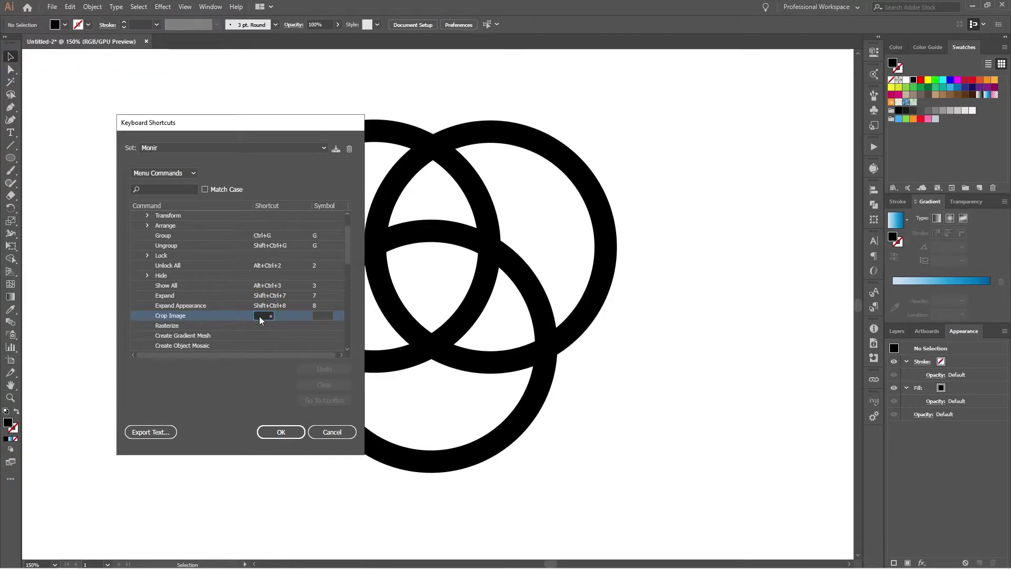
key(ctrl+shift+7)
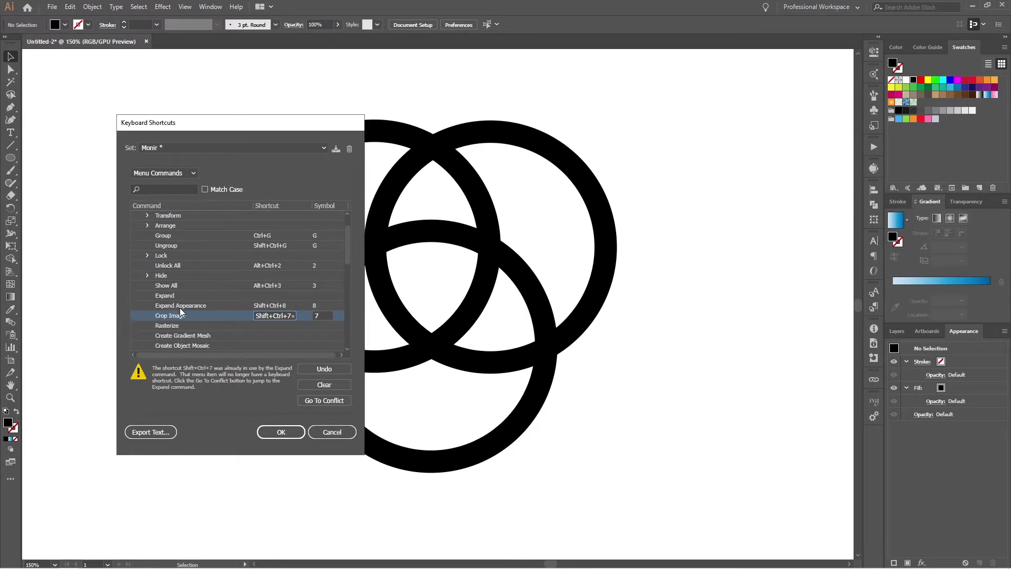
click(291, 436)
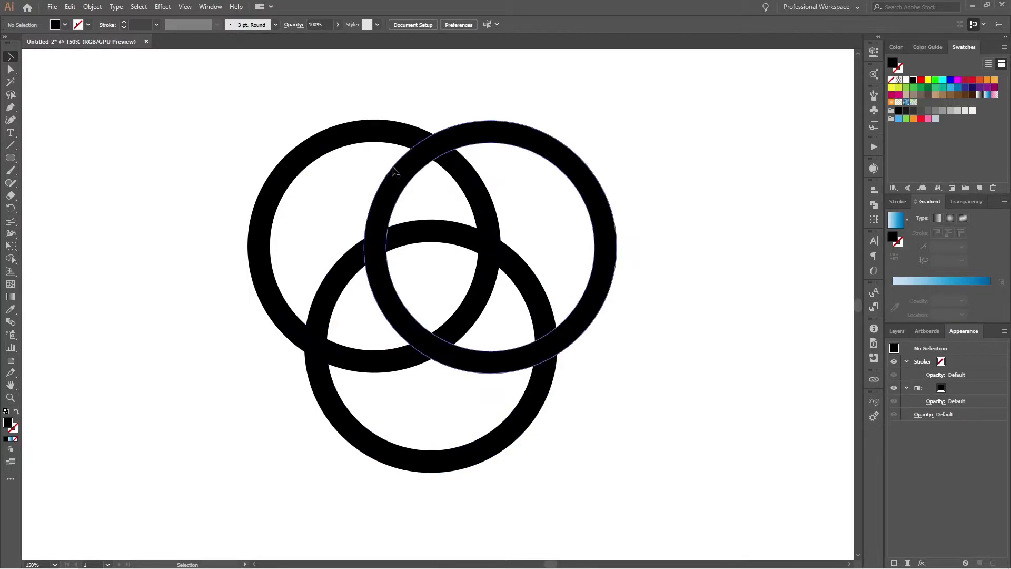
Remove the outer arcs of all three rings with the Shape Builder tool, leaving a three-pointed knot.
click(383, 146)
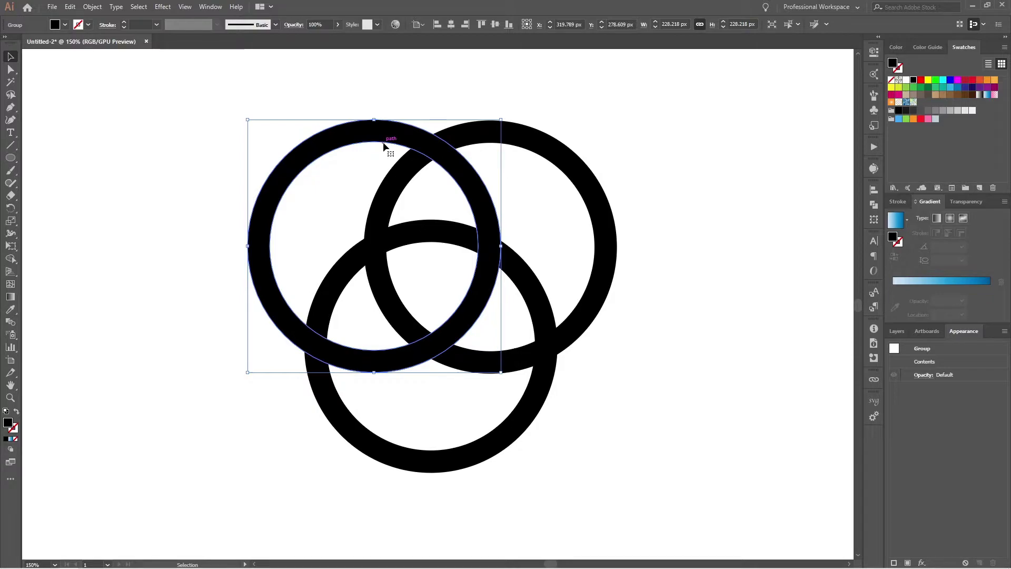
click(571, 106)
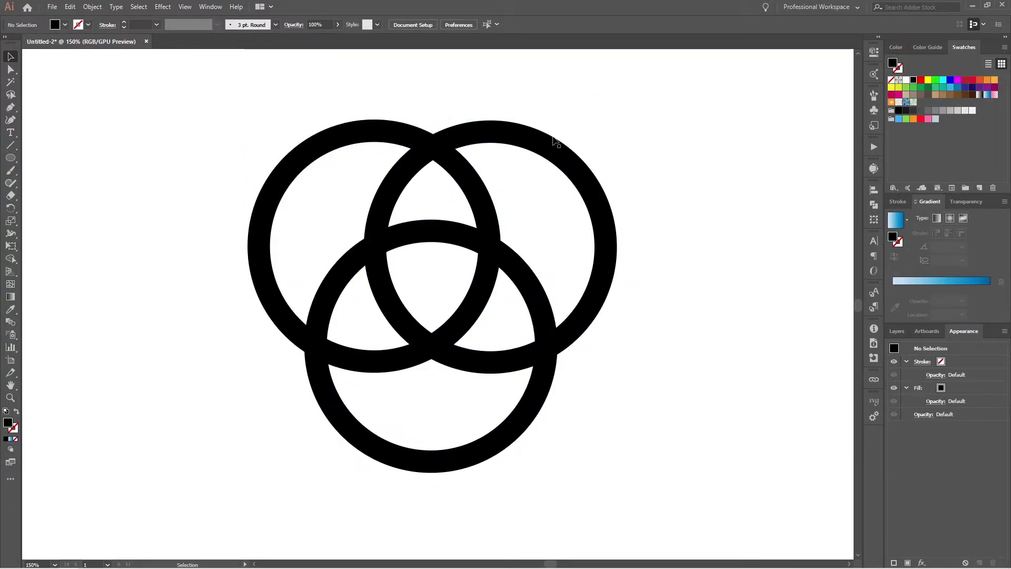
drag(703, 89, 176, 493)
key(shift)
key(shift+m)
drag(223, 396, 279, 295)
drag(293, 453, 384, 424)
drag(645, 305, 560, 234)
key(v)
Pull the three arcs of the knot apart to check that they are separate pieces, and undo the moves.
click(590, 214)
click(491, 226)
drag(491, 227, 264, 258)
key(ctrl+z)
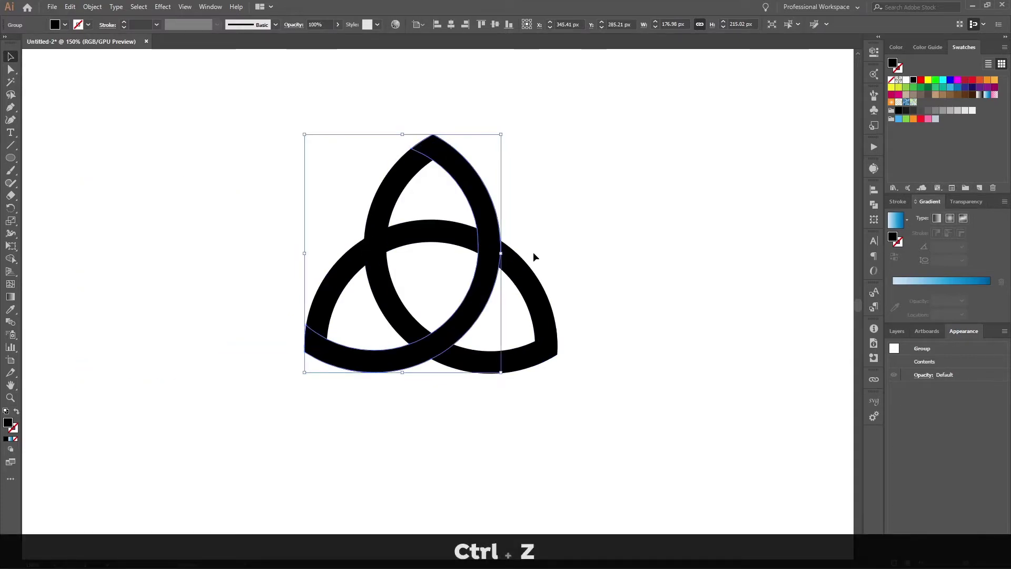
drag(490, 237, 164, 244)
drag(367, 265, 313, 529)
drag(529, 279, 584, 211)
key(ctrl+z)
key(ctrl+z)
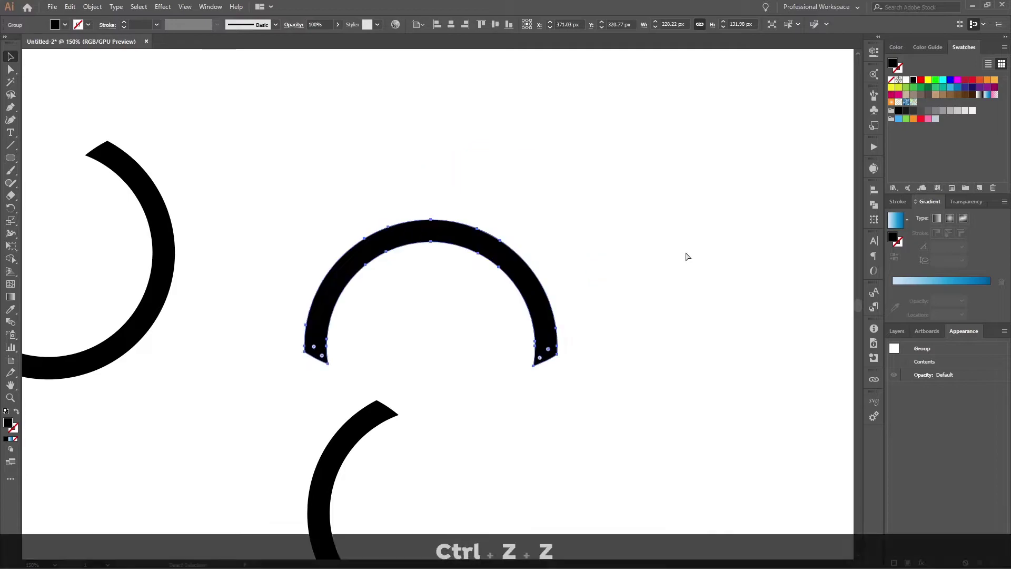
key(ctrl+z)
key(ctrl+z)
click(693, 238)
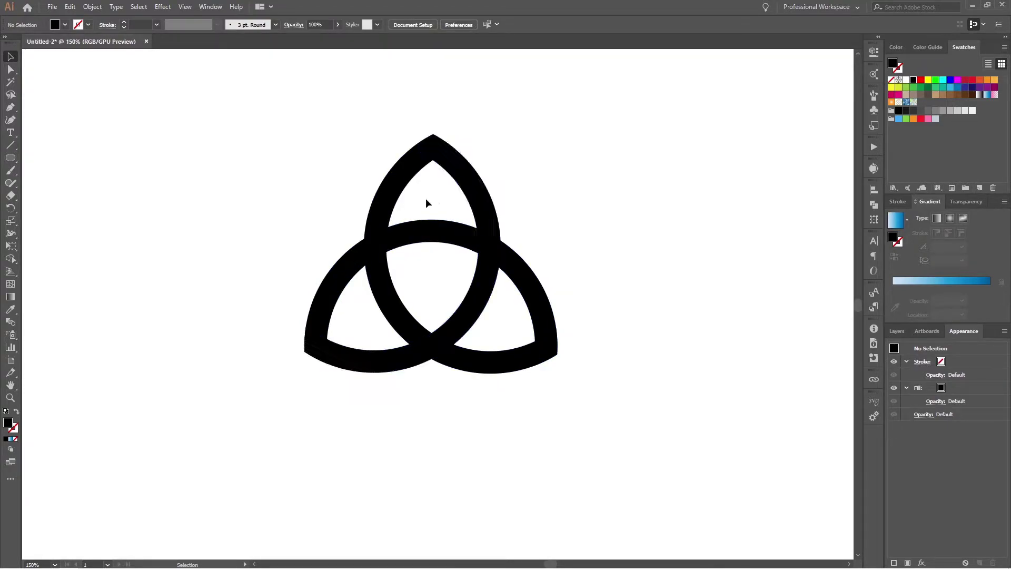
Offset the path of the knot arc running from the top point to the lower-right point by 6 px.
click(389, 200)
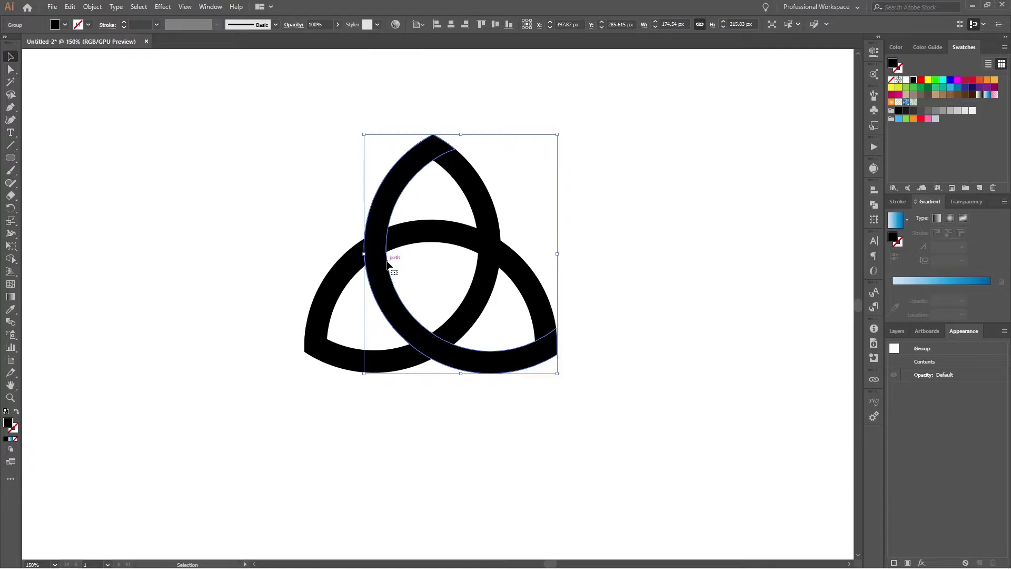
key(ctrl+shift+9)
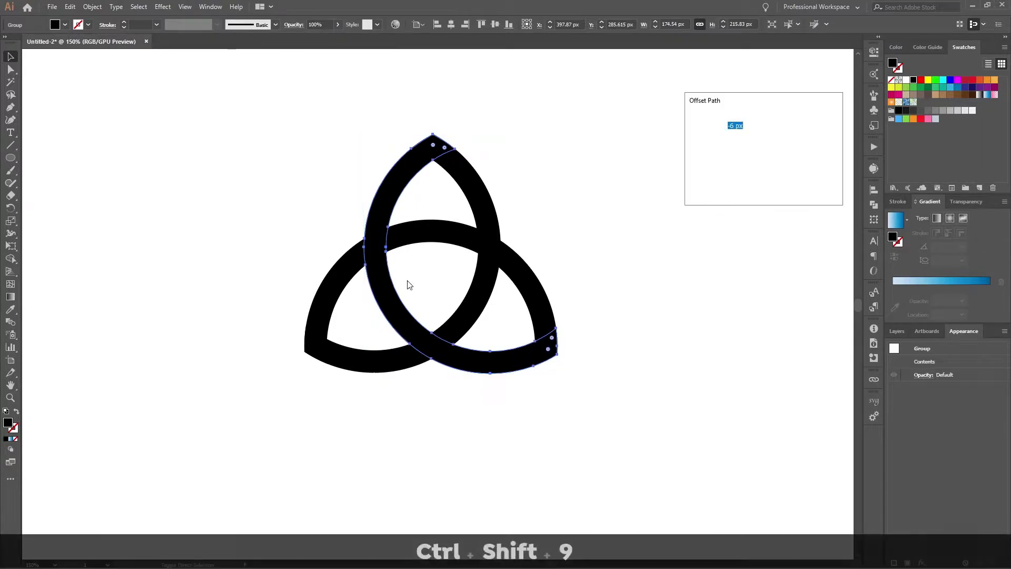
click(699, 182)
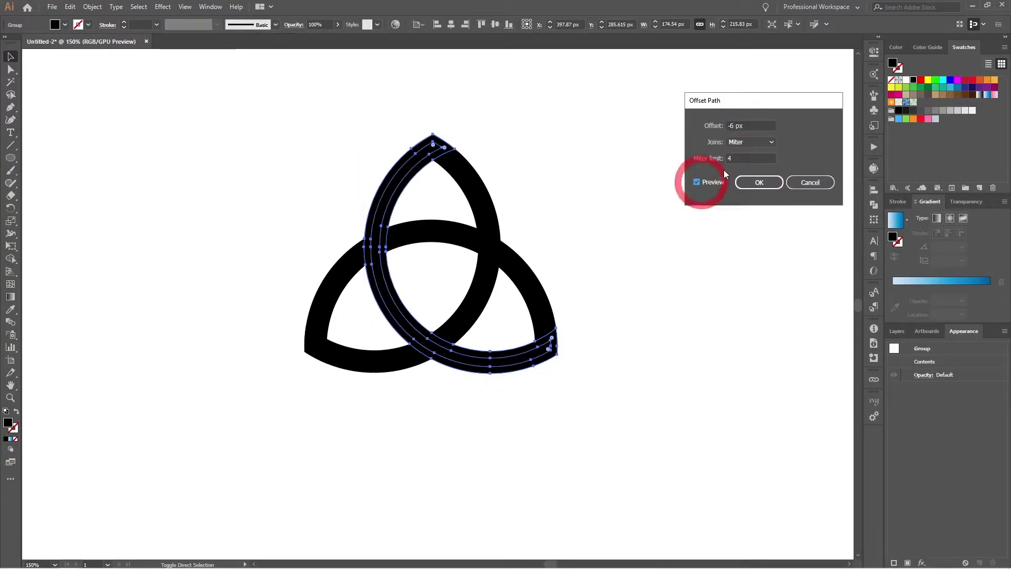
click(744, 125)
key(Home)
key(Delete)
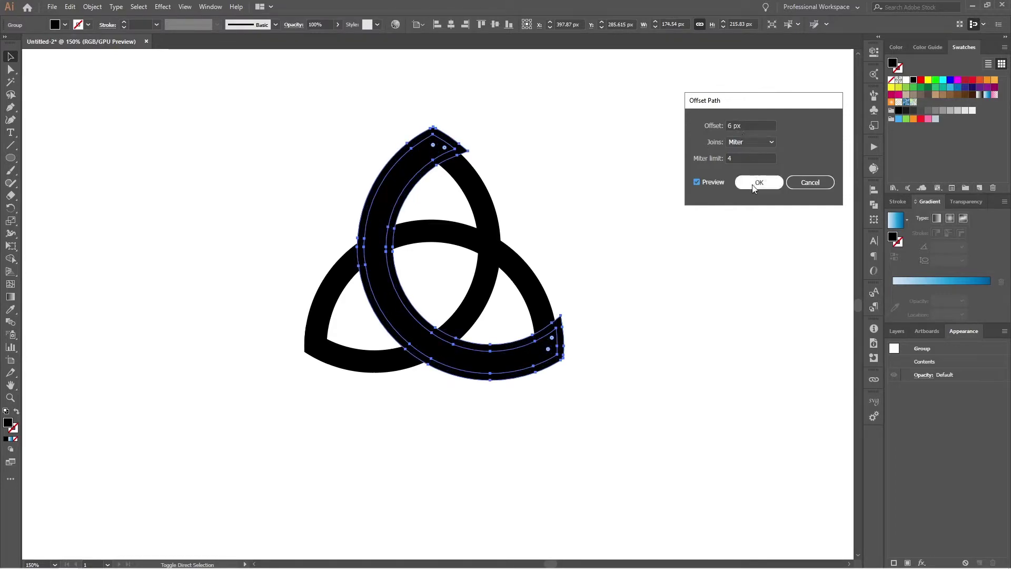
click(758, 182)
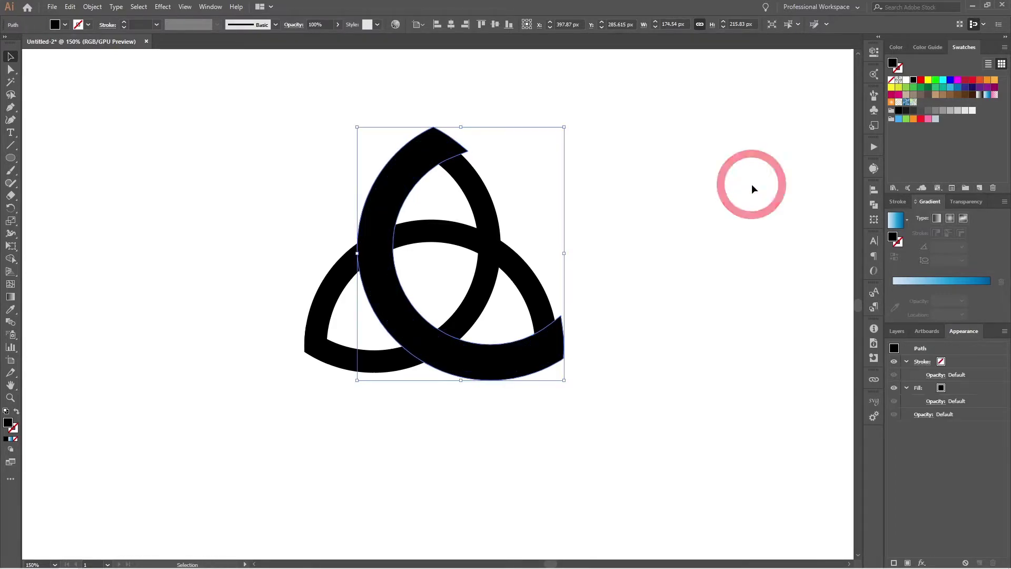
Cut a gap in the arched band where the offset arc crosses it using Shape Builder, and group the band's remaining pieces.
shift+click(424, 238)
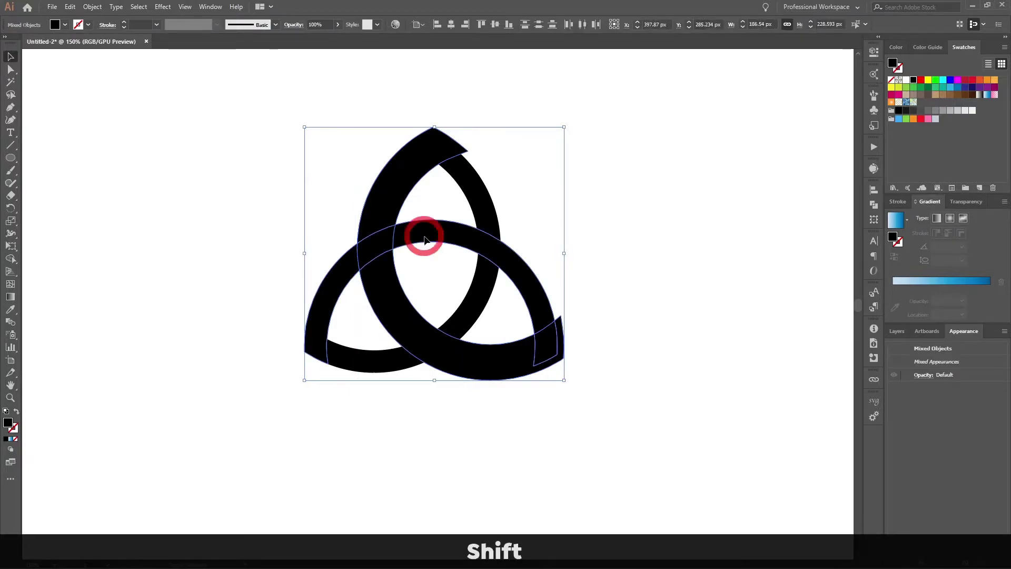
key(shift+m)
mouse_move(424, 241)
mouse_down()
mouse_move(377, 247)
mouse_move(383, 289)
mouse_move(526, 362)
mouse_up()
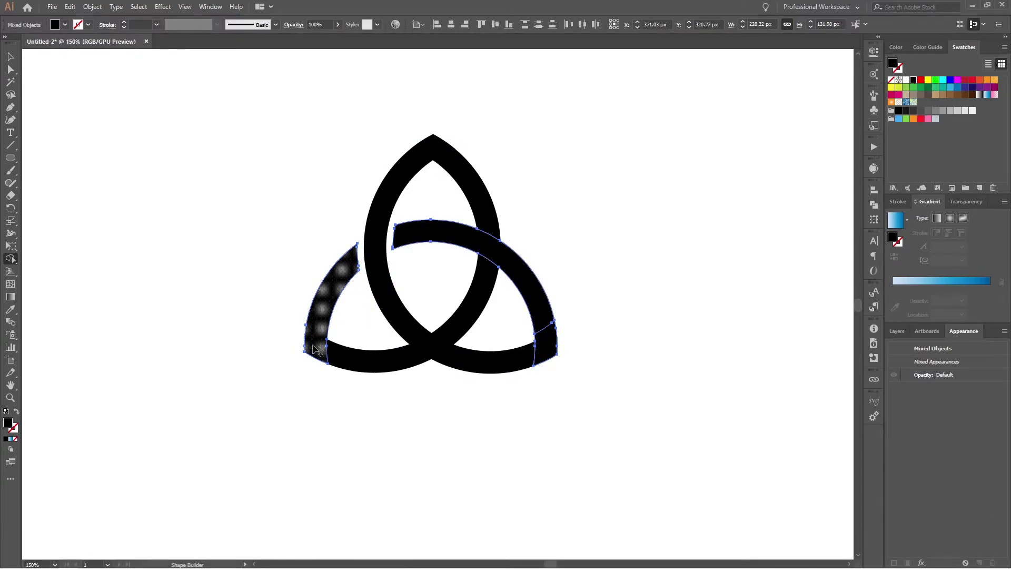
key(a)
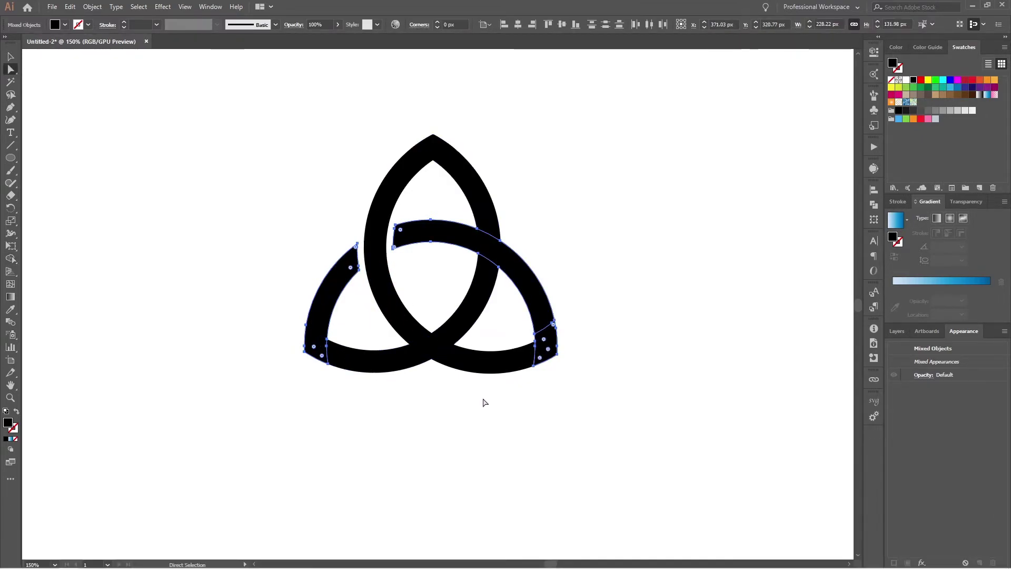
key(ctrl+g)
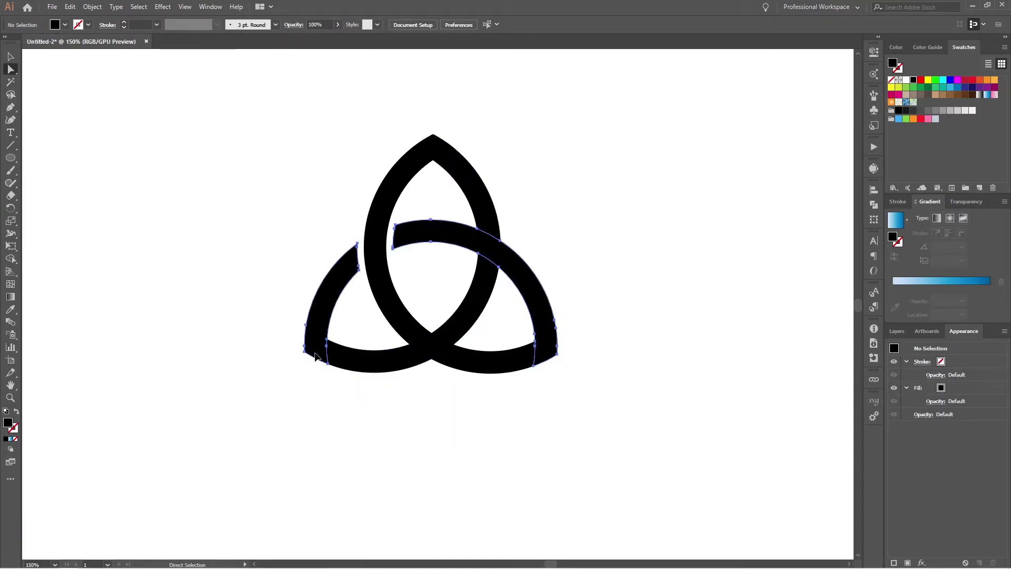
click(352, 425)
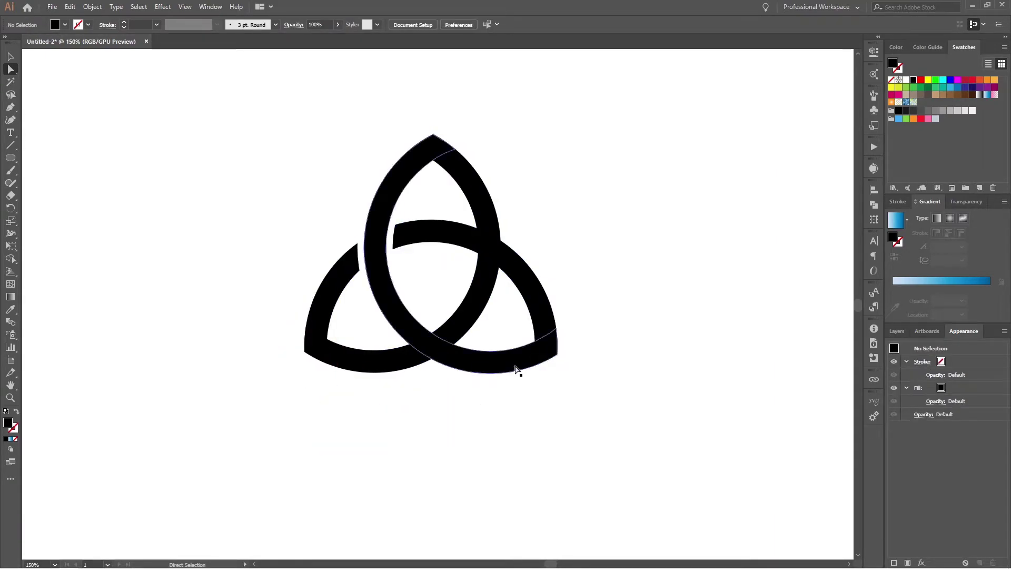
Offset the path of the knot's arched band, the one with the gap near its upper-left crossing, by 6 px.
key(v)
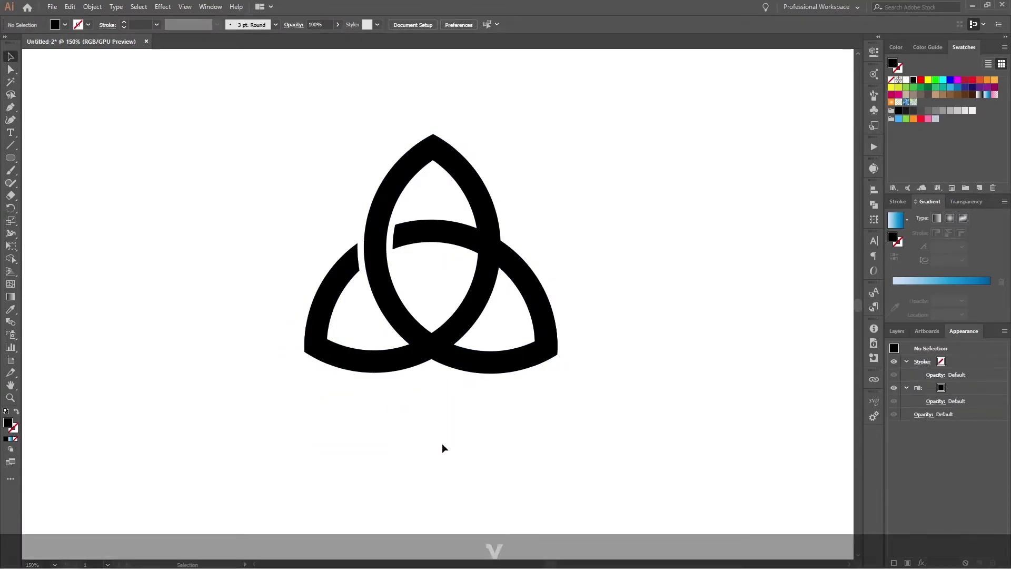
click(523, 278)
key(ctrl+shift+9)
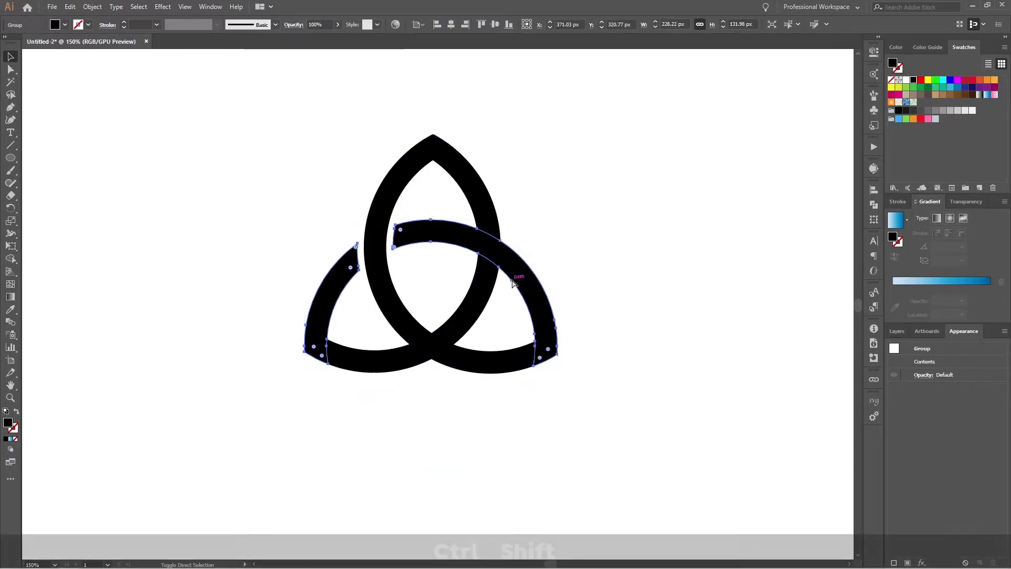
key(shift)
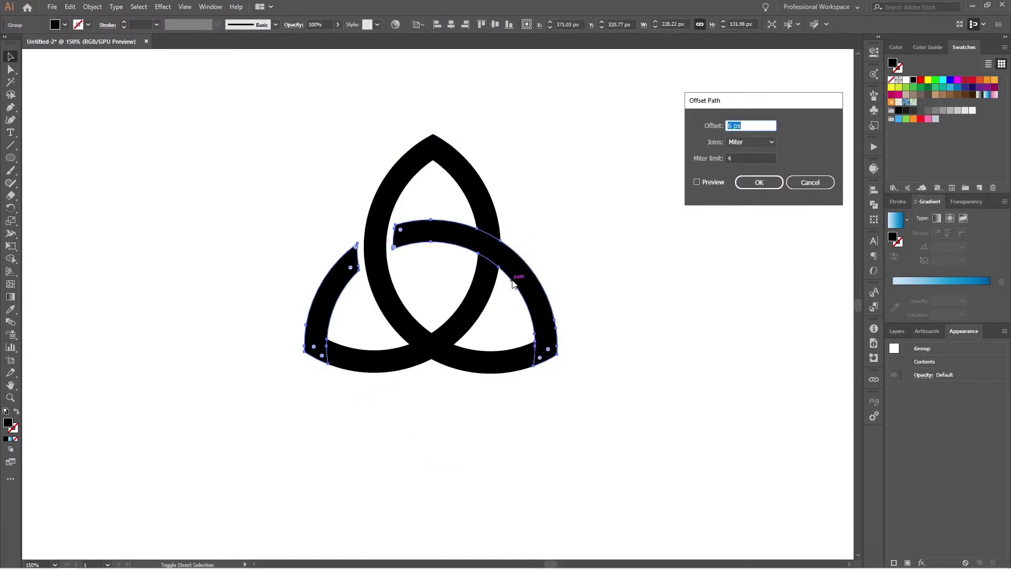
key(Return)
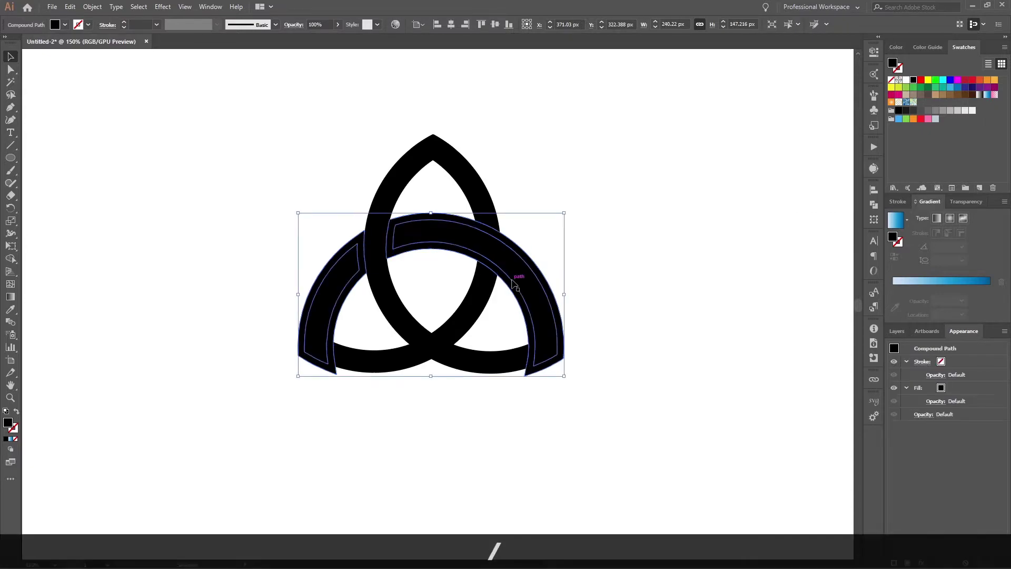
Use Shape Builder to cut a gap in the arc from the top point to the lower-left point along the offset band, removing the offset's leftovers.
key(shift)
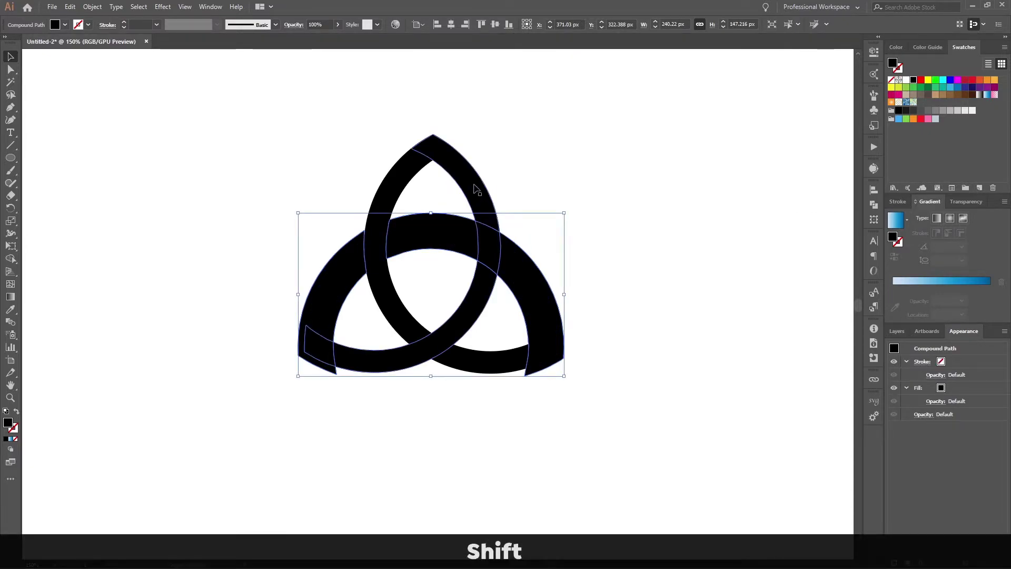
shift+click(475, 187)
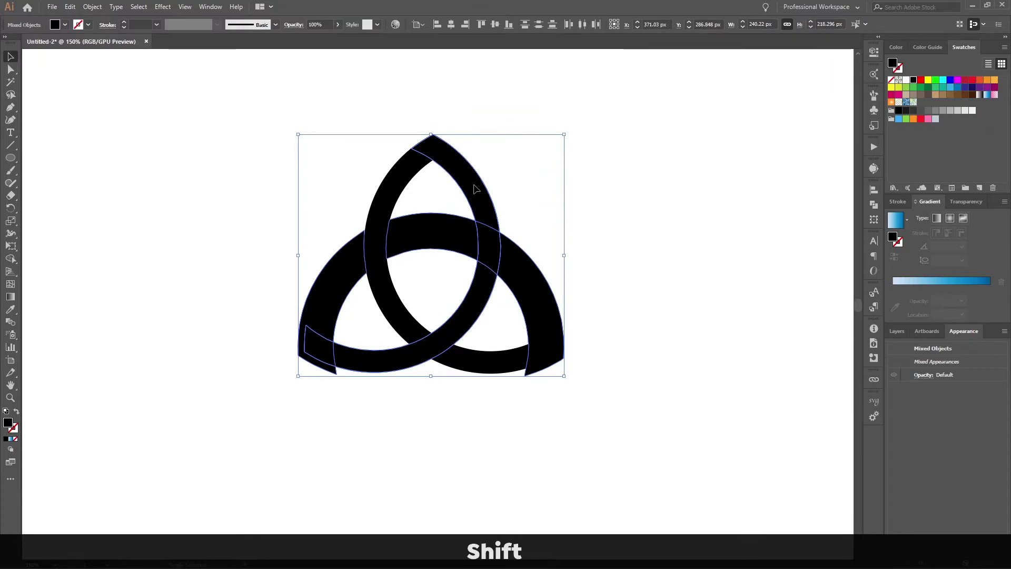
key(shift+m)
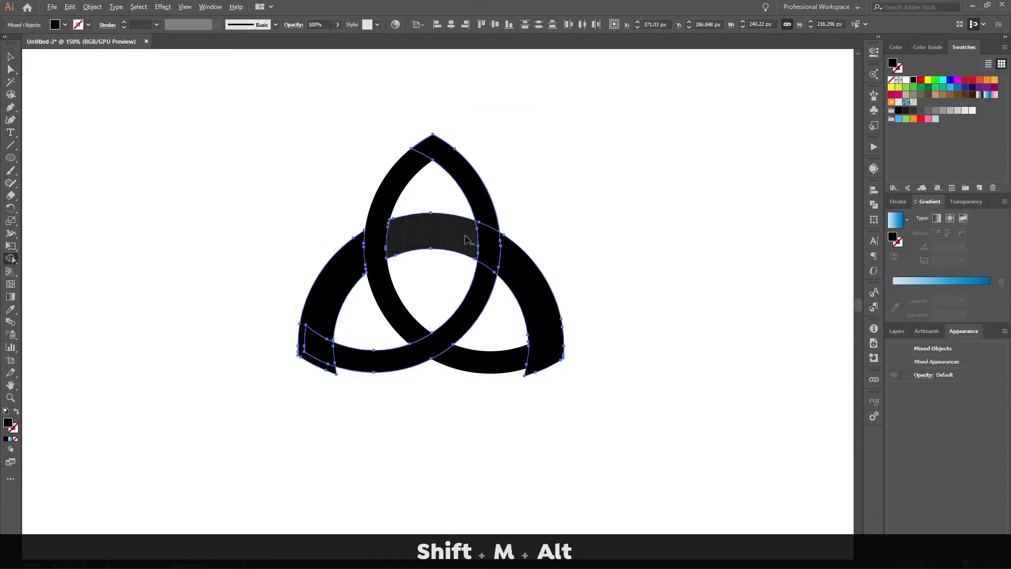
alt+click(492, 254)
alt+click(340, 287)
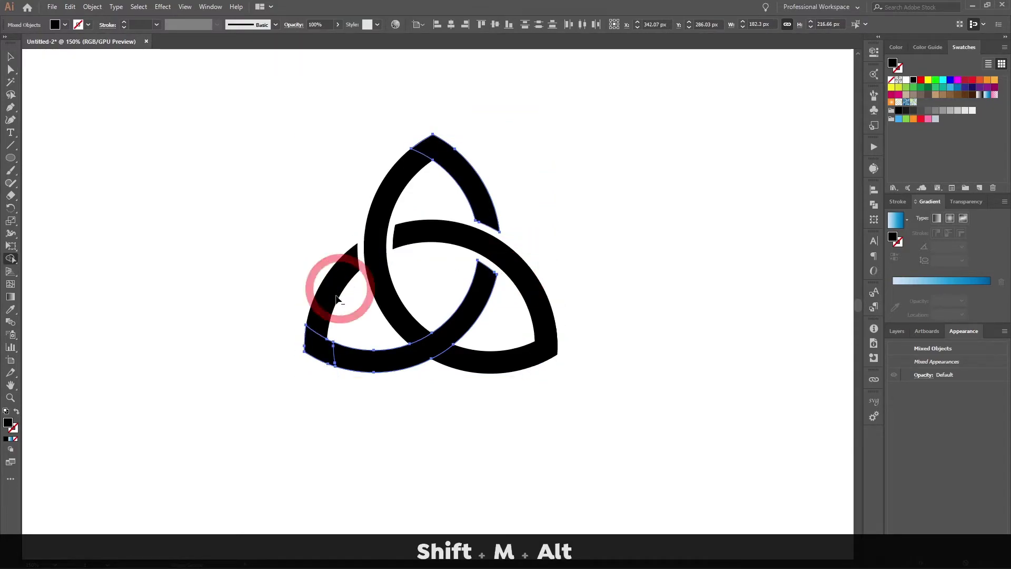
alt+click(317, 360)
key(v)
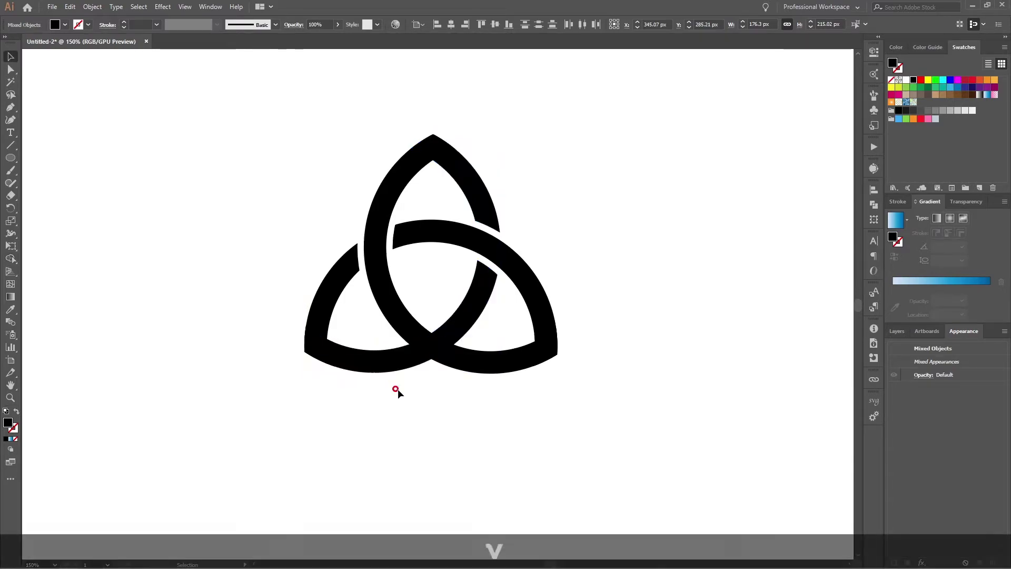
click(397, 389)
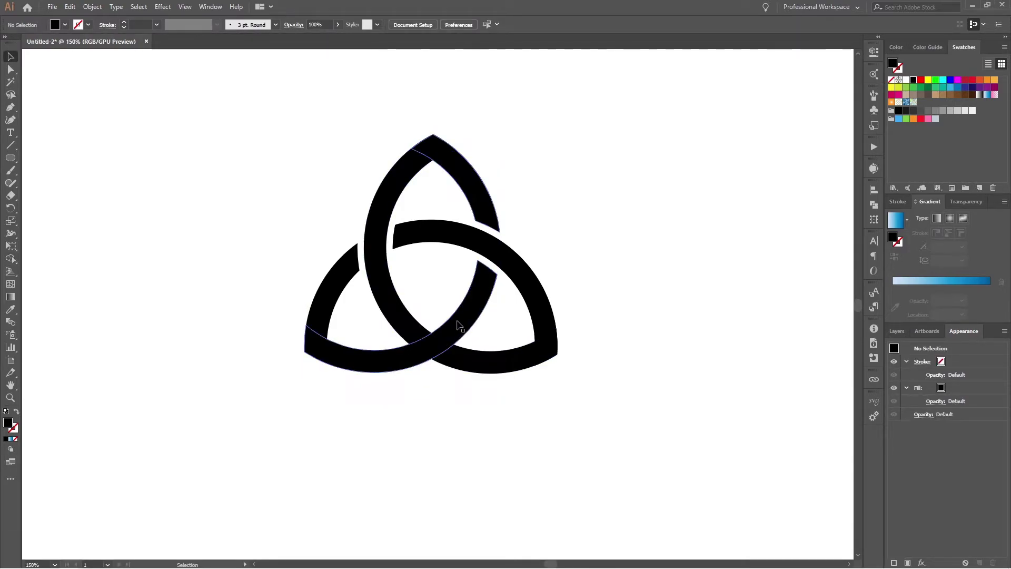
Offset the path of the knot arc running from the top point to the lower-left point by 6 px.
click(458, 325)
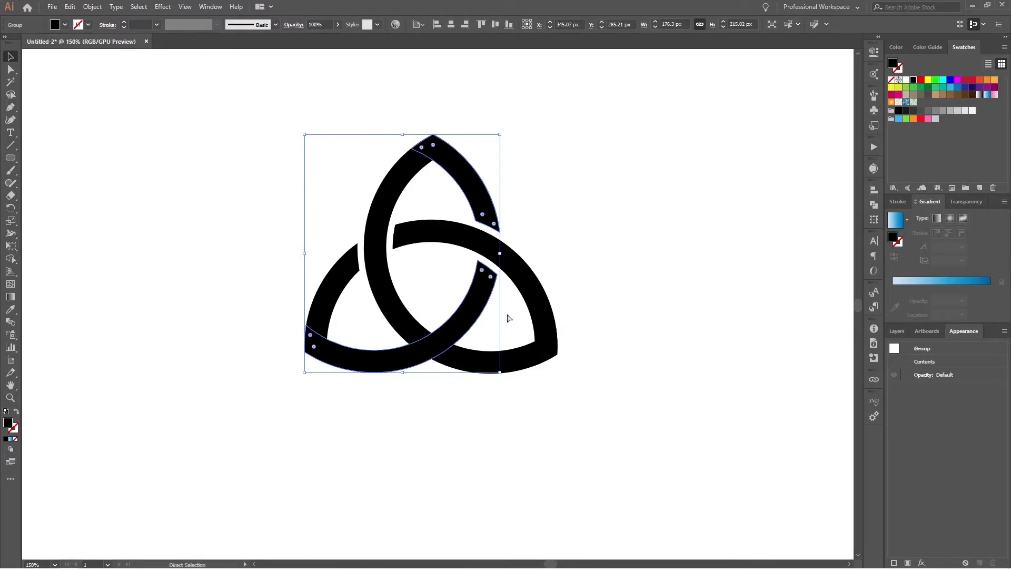
key(ctrl+shift+9)
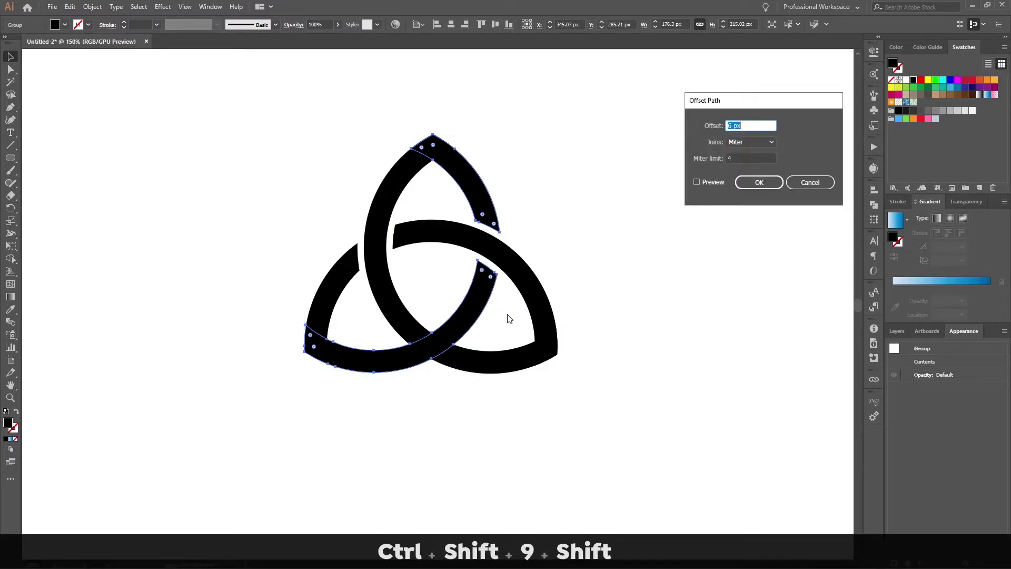
click(709, 180)
click(763, 183)
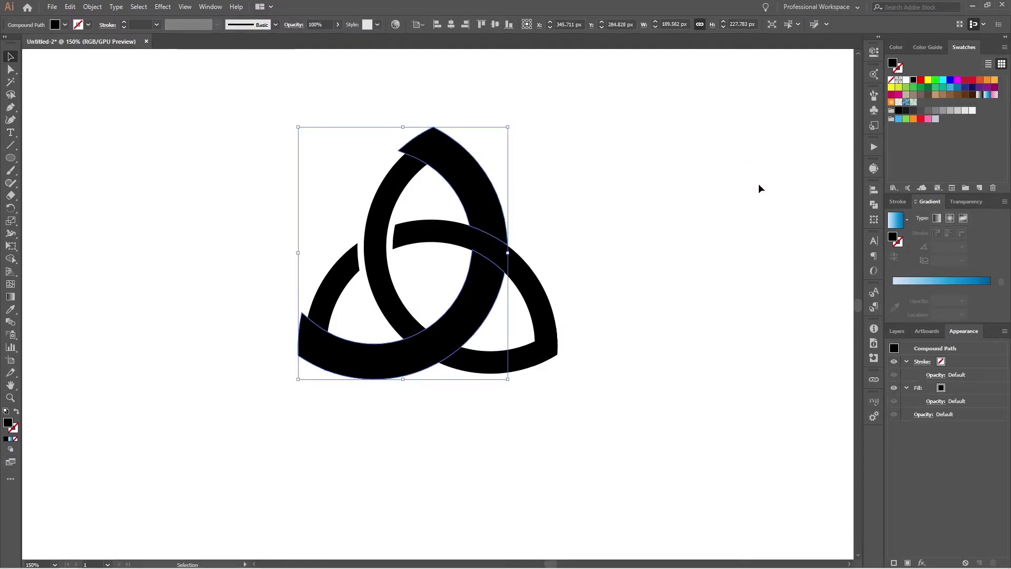
Use Shape Builder to cut a gap at the lower crossing of the arc running to the lower-right point, and remove the remaining offset areas.
shift+click(402, 318)
key(shift+m)
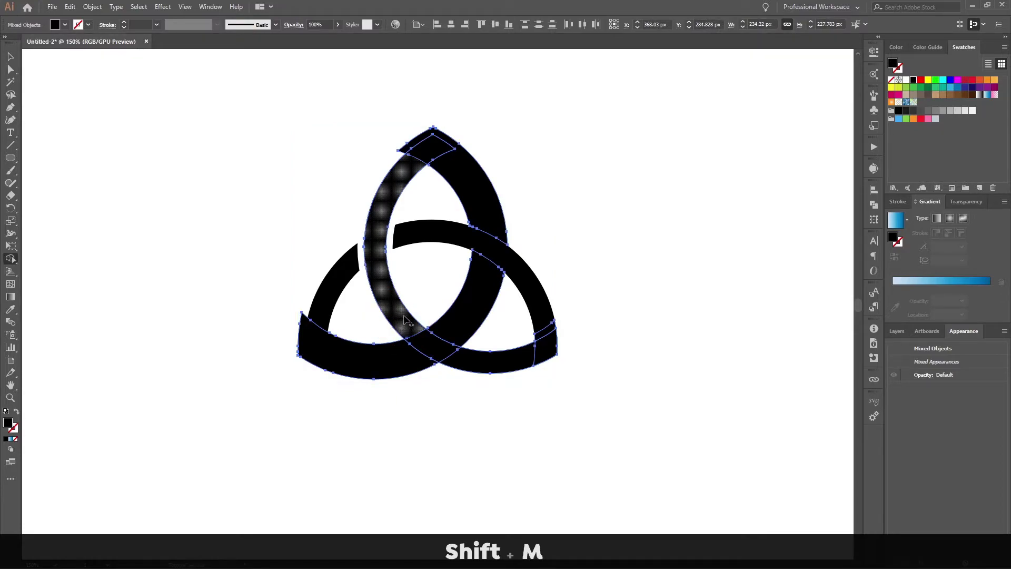
alt+click(421, 342)
alt+click(487, 265)
alt+click(493, 214)
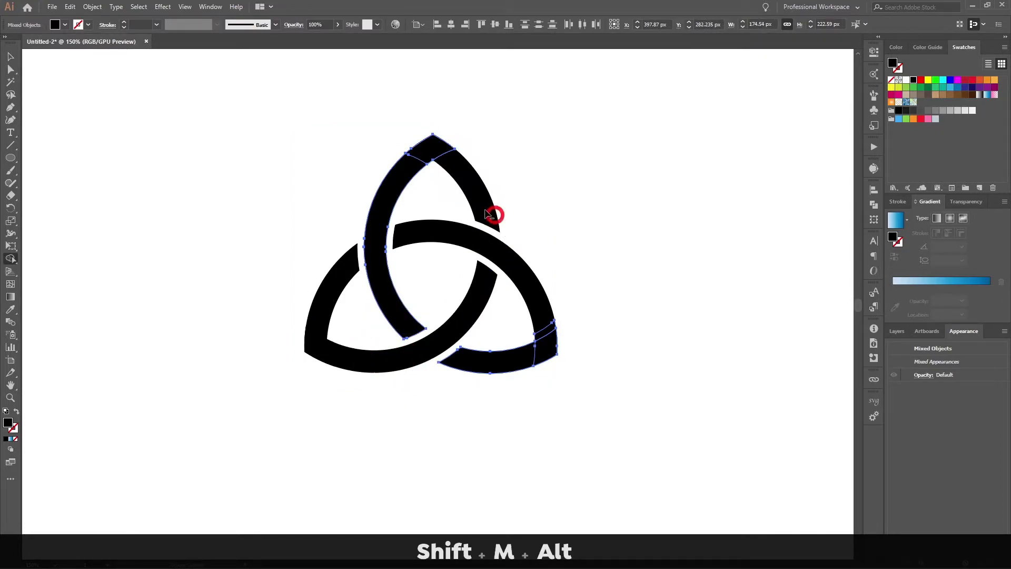
key(v)
click(630, 205)
Unite all pieces of the knot with Pathfinder and move the knot slightly up and to the left.
scroll(611, 260, down, 1)
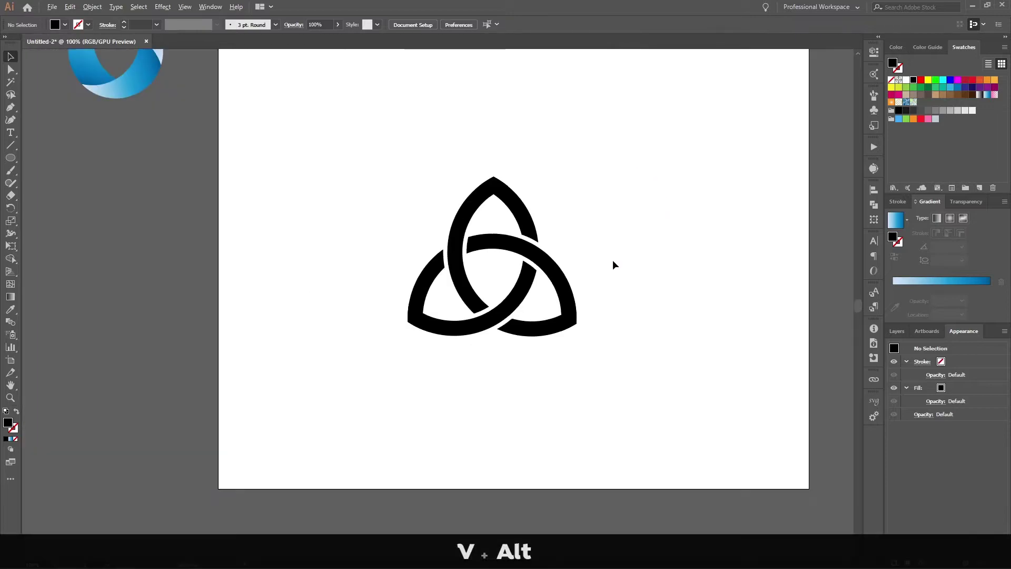
scroll(614, 264, right, 1)
drag(583, 157, 285, 399)
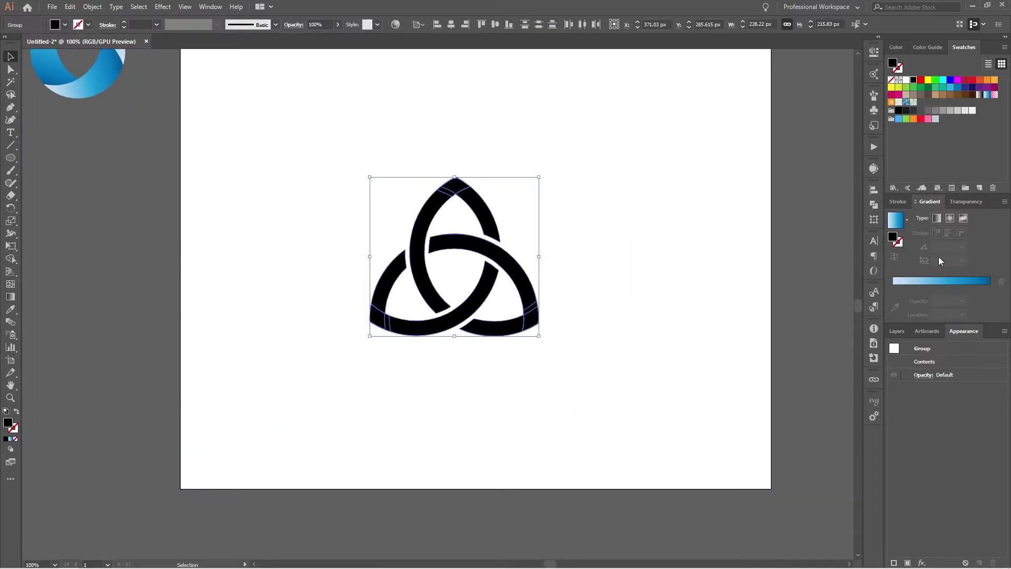
click(873, 206)
click(751, 213)
click(595, 270)
drag(536, 316, 505, 292)
click(621, 315)
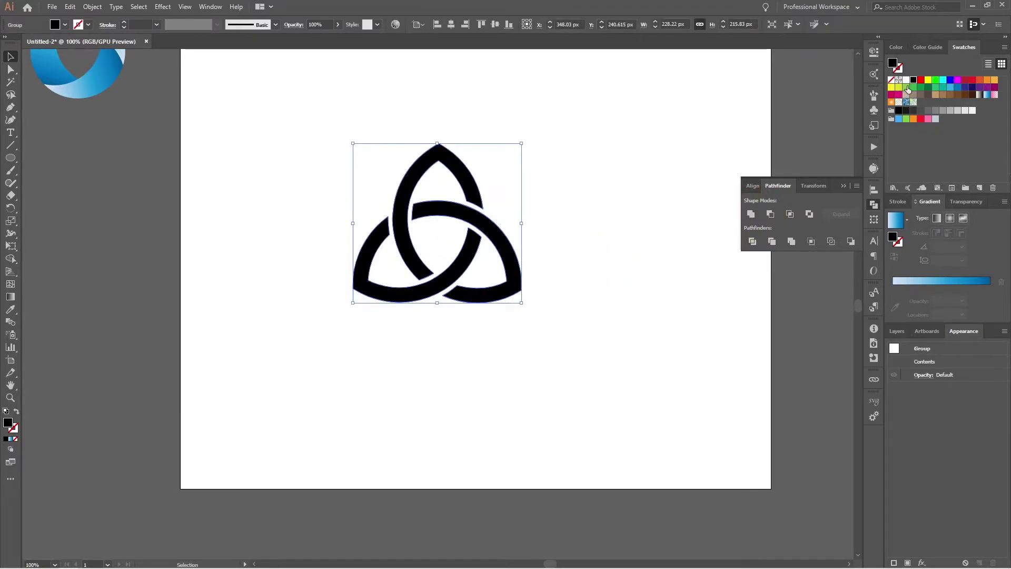
Fill the knot with light blue and move it off the artboard to leave an empty canvas.
click(957, 87)
click(949, 87)
click(588, 242)
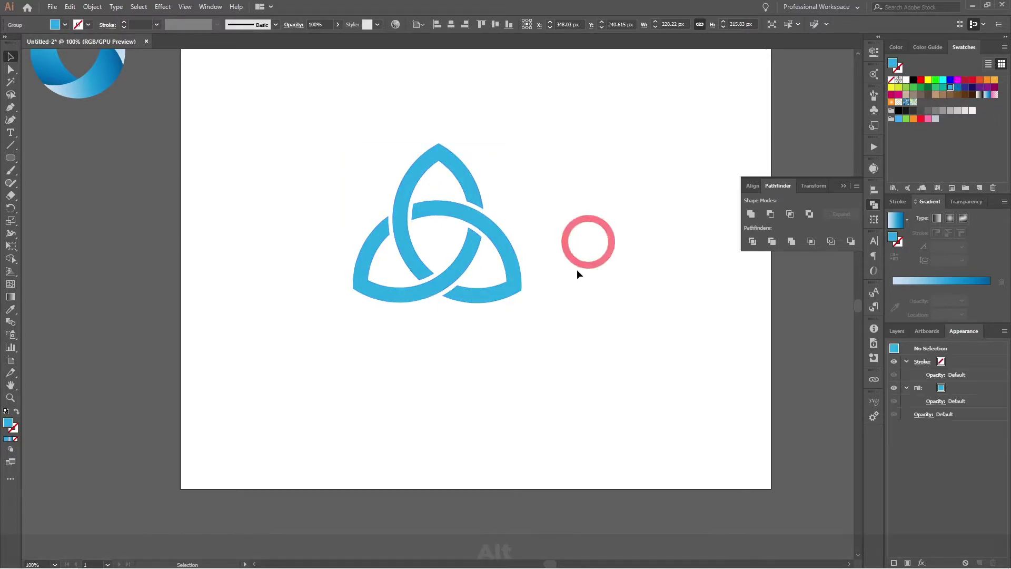
scroll(577, 271, down, 2)
drag(548, 279, 440, 135)
scroll(461, 235, up, 2)
drag(494, 248, 405, 257)
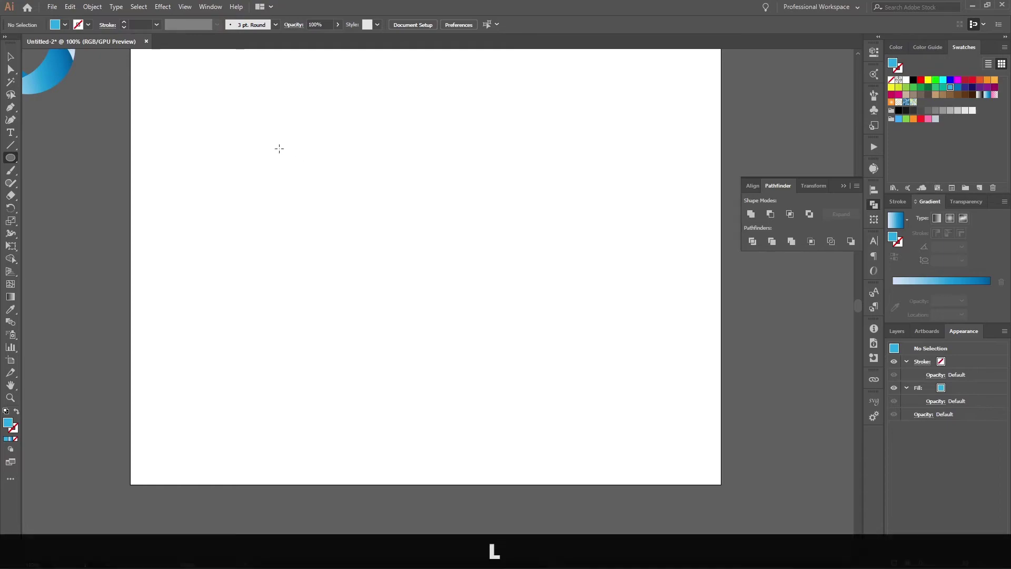
Draw a 180 px circle with a blue stroke and no fill, and duplicate it horizontally so the two circles overlap by half.
drag(304, 202, 372, 263)
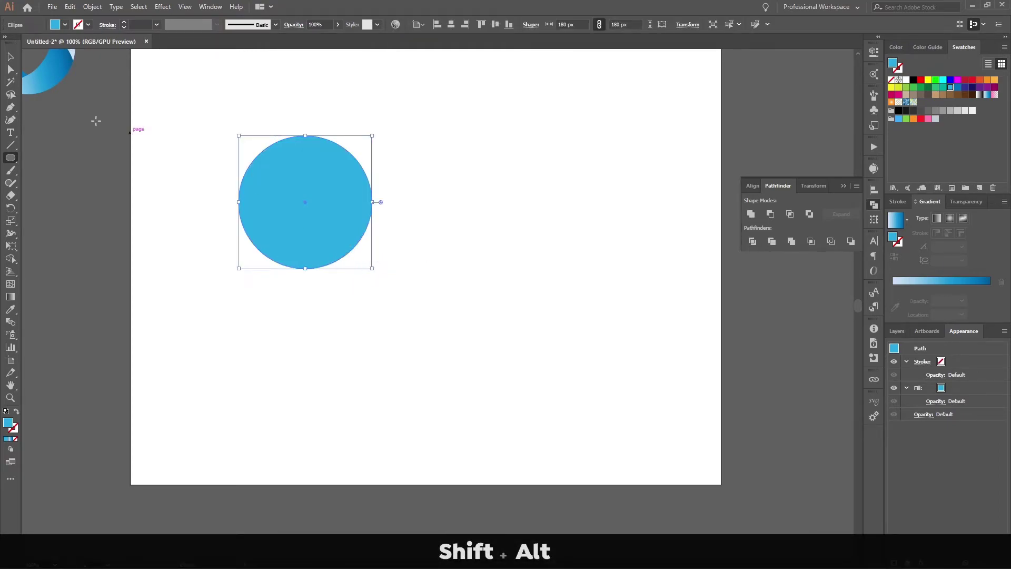
key(shift+x)
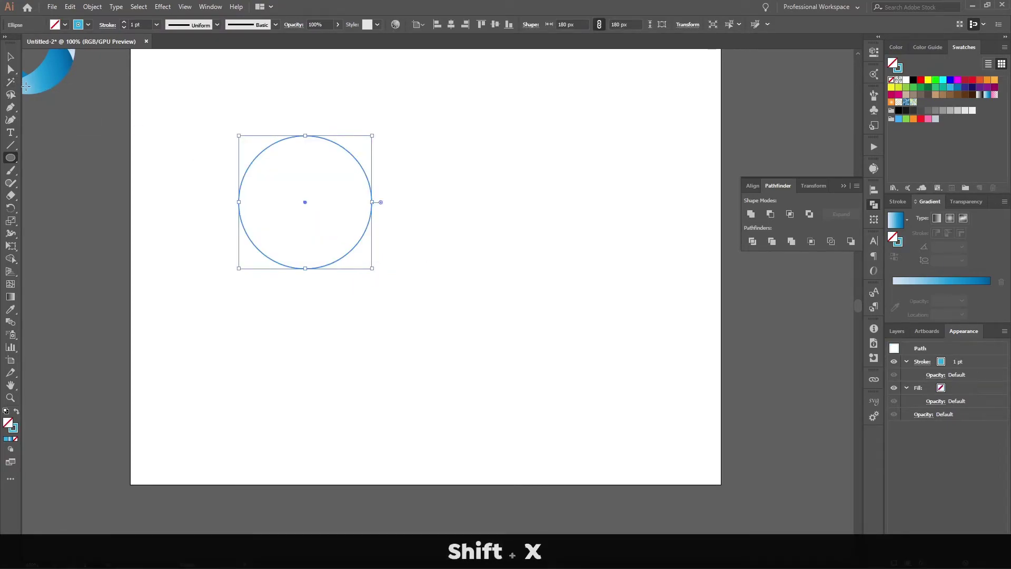
click(10, 56)
drag(352, 257, 415, 258)
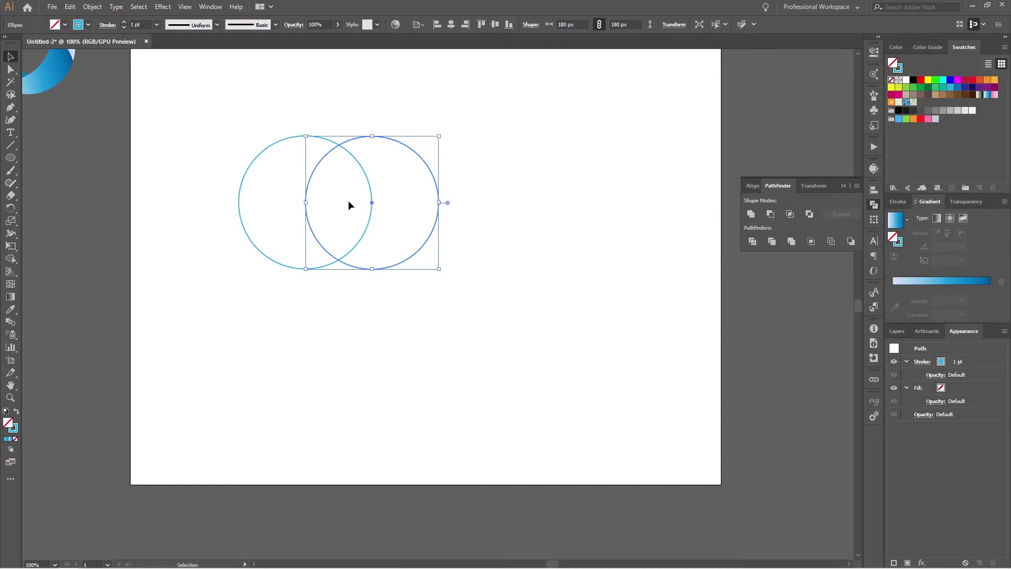
Intersect the two circles into a pointed lens shape and enlarge it to about 120 by 210 px near the artboard's center.
drag(496, 107, 187, 371)
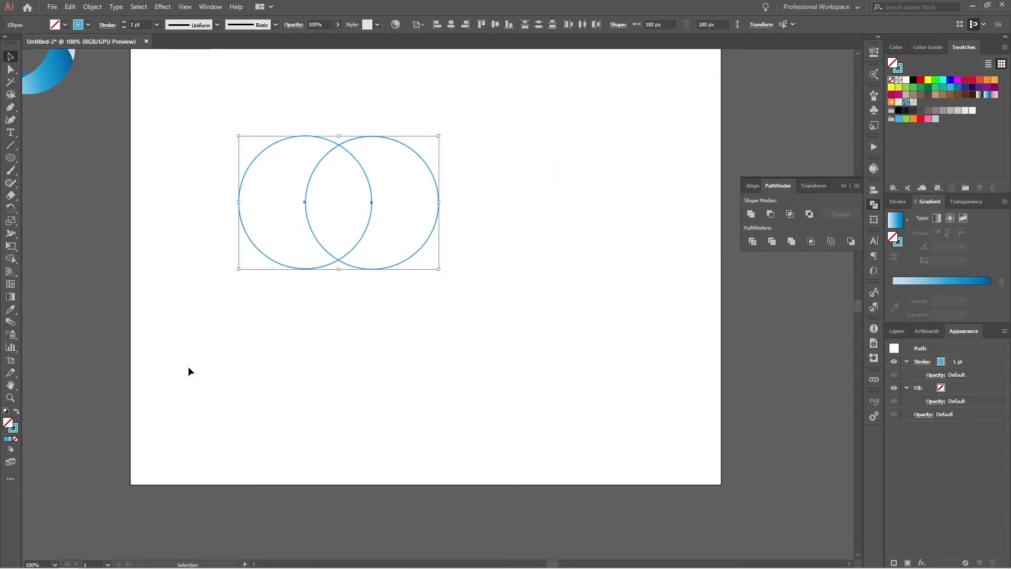
click(789, 213)
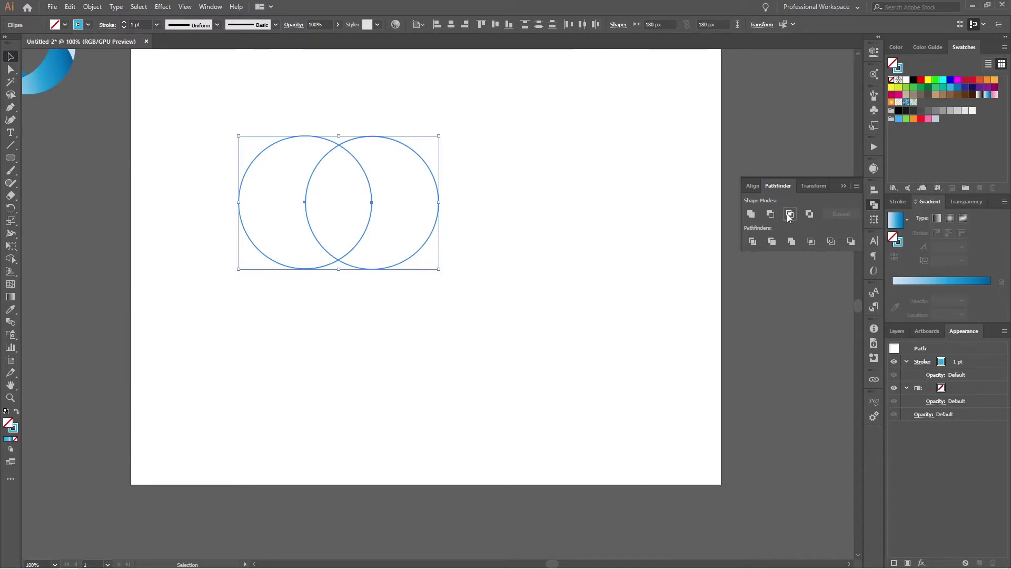
click(488, 253)
drag(360, 238, 496, 307)
key(ctrl+alt+shift+0)
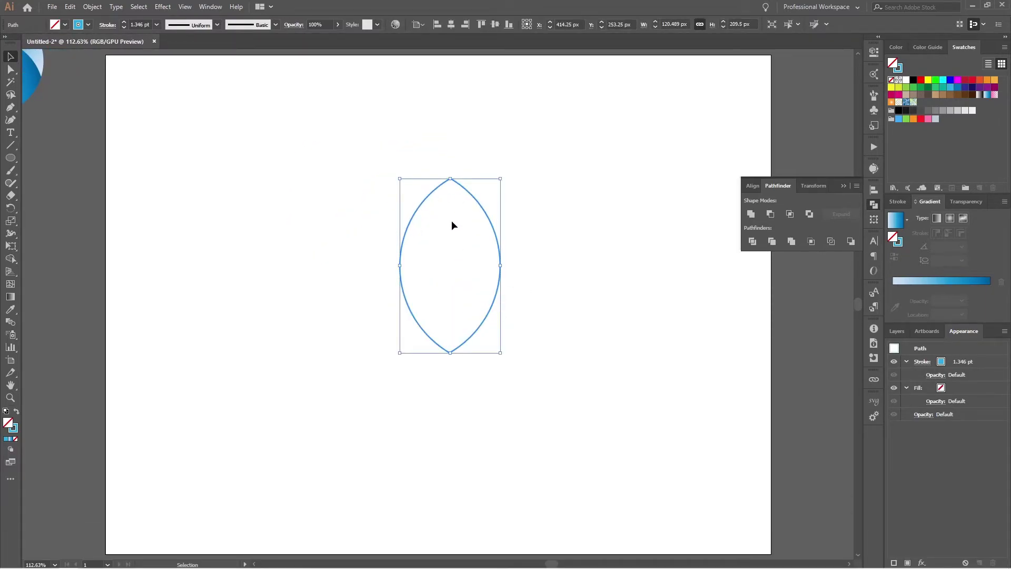
Check the shield logo in the browser, return to Illustrator and draw a horizontal line about 188 px long across the lens's upper half.
key(alt+Tab)
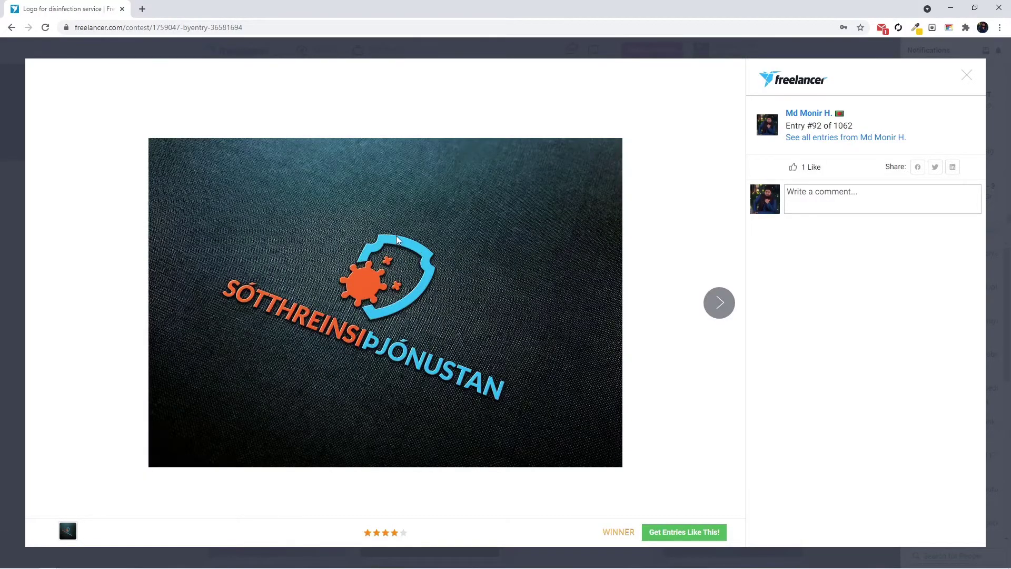
key(alt+Tab)
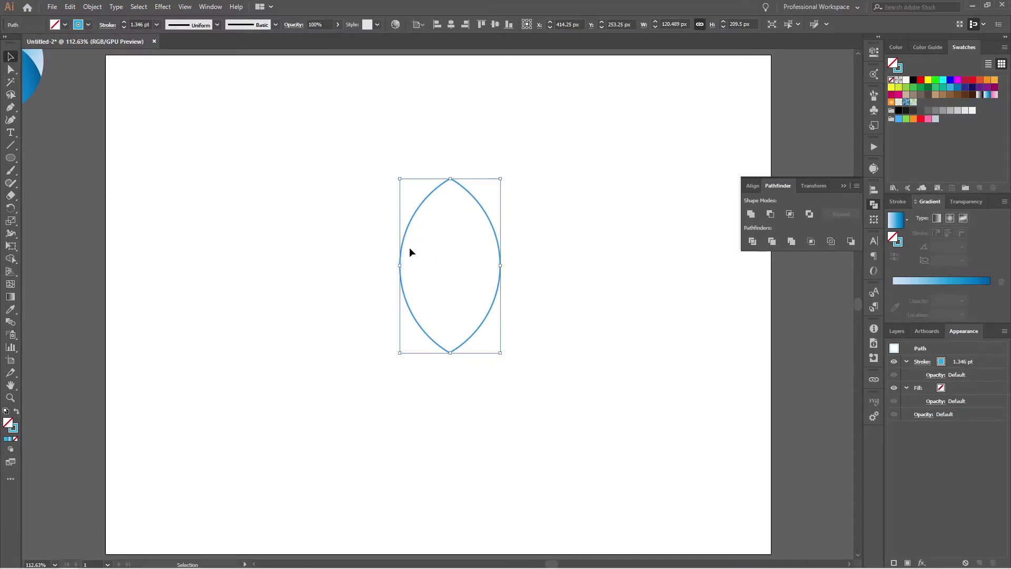
click(10, 145)
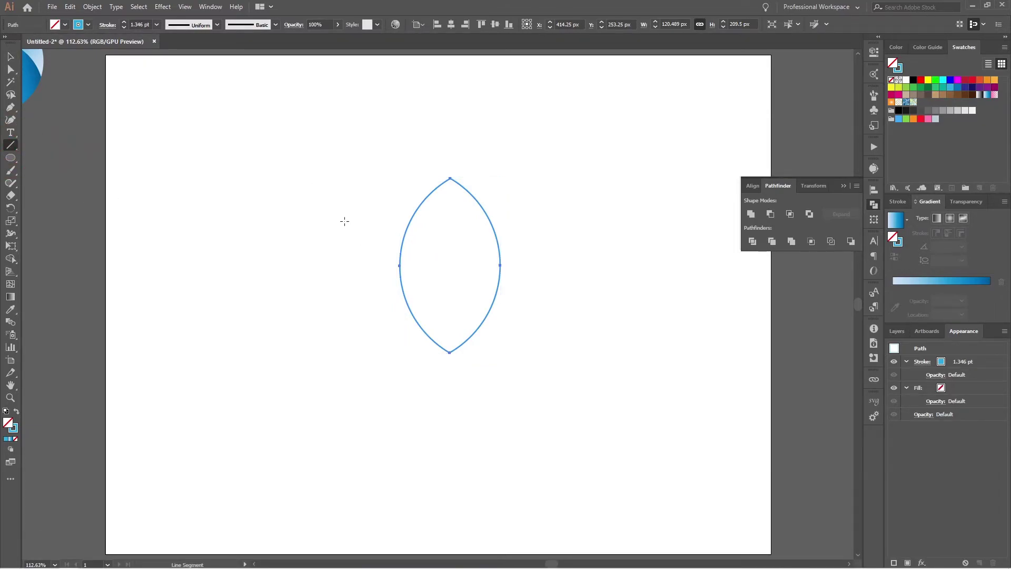
drag(378, 231, 509, 248)
Remove the part of the lens above the line with Shape Builder, and delete the line, leaving a flat-topped shield.
key(v)
drag(564, 205, 262, 361)
key(shift+m)
mouse_move(385, 218)
mouse_down()
mouse_move(448, 225)
mouse_move(459, 248)
mouse_up()
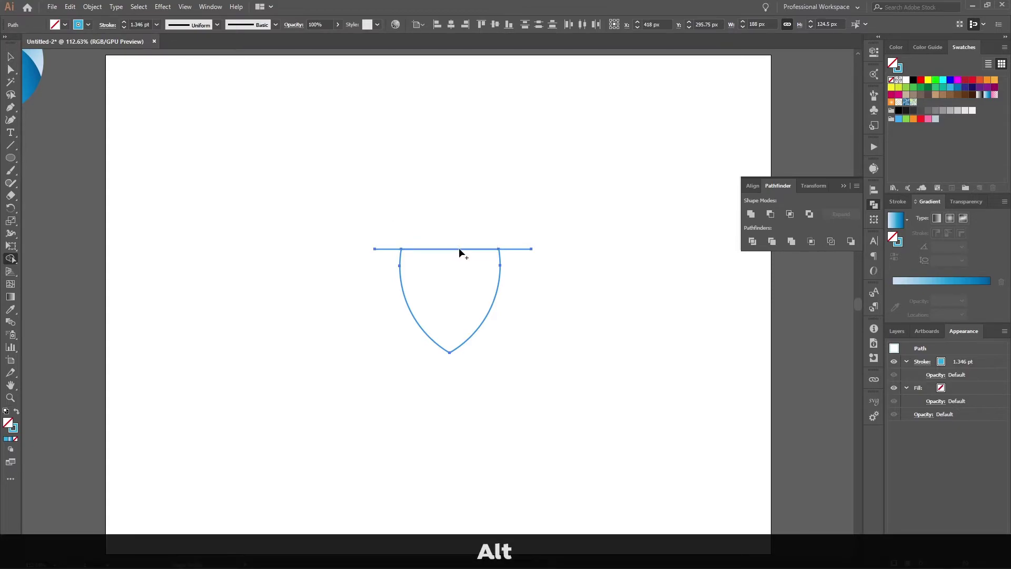
key(v)
click(518, 249)
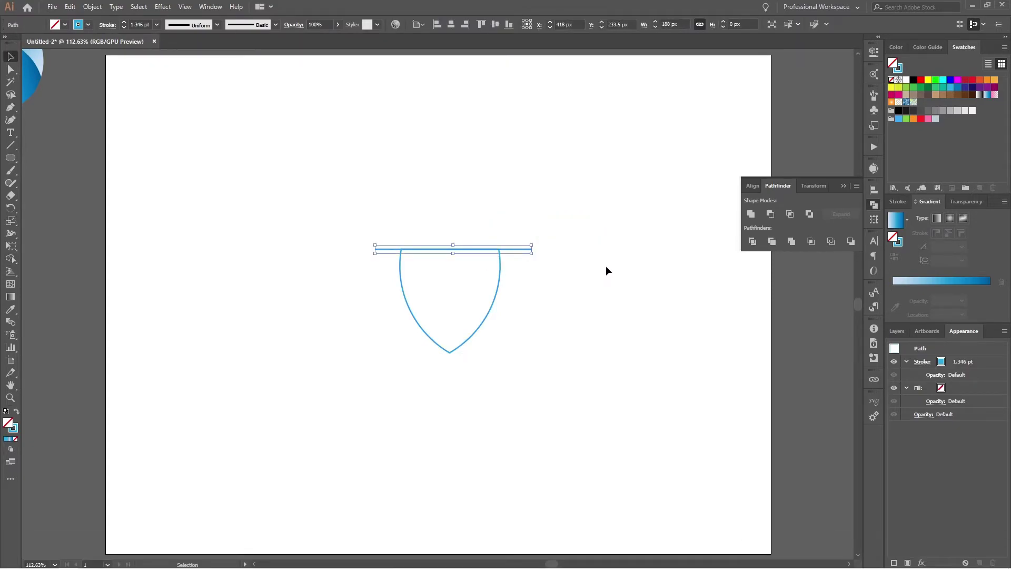
key(Delete)
Draw a small circle centered on the shield's upper-left corner and duplicate it onto the upper-right corner.
key(l)
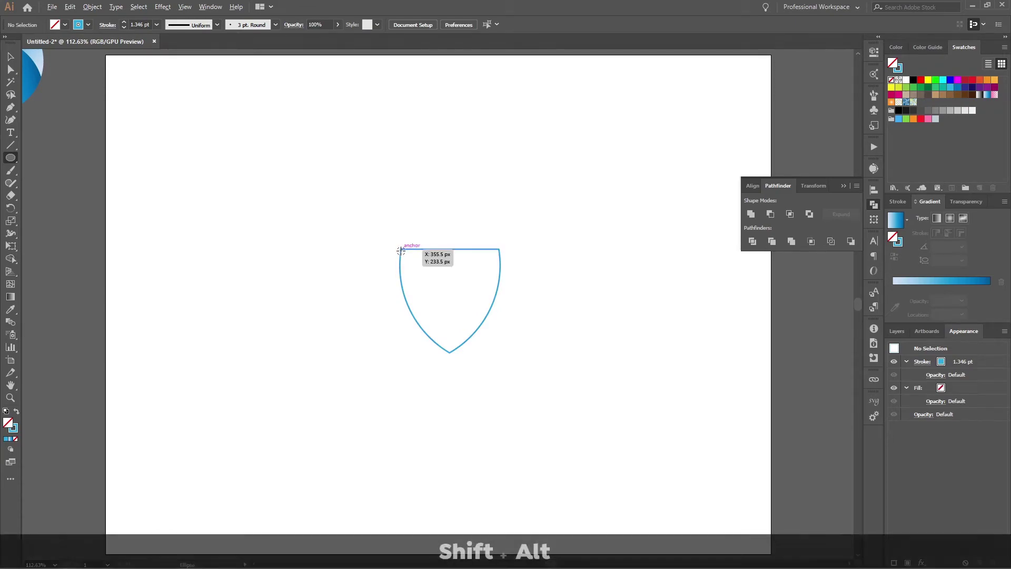
drag(402, 248, 514, 243)
key(v)
click(542, 238)
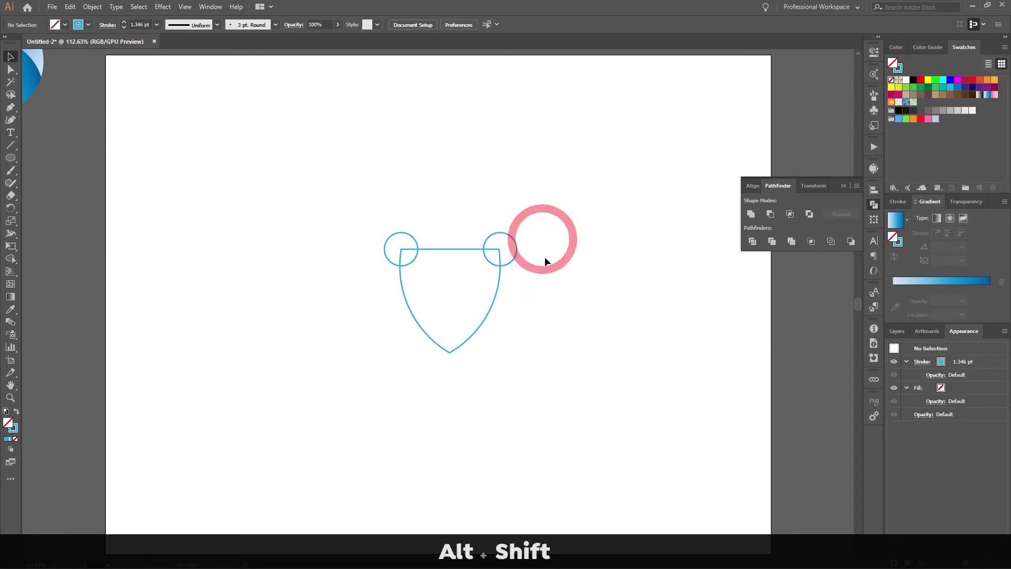
Cut both corner circles out of the shield with Shape Builder, leaving concave notches at its upper corners.
drag(545, 206, 387, 337)
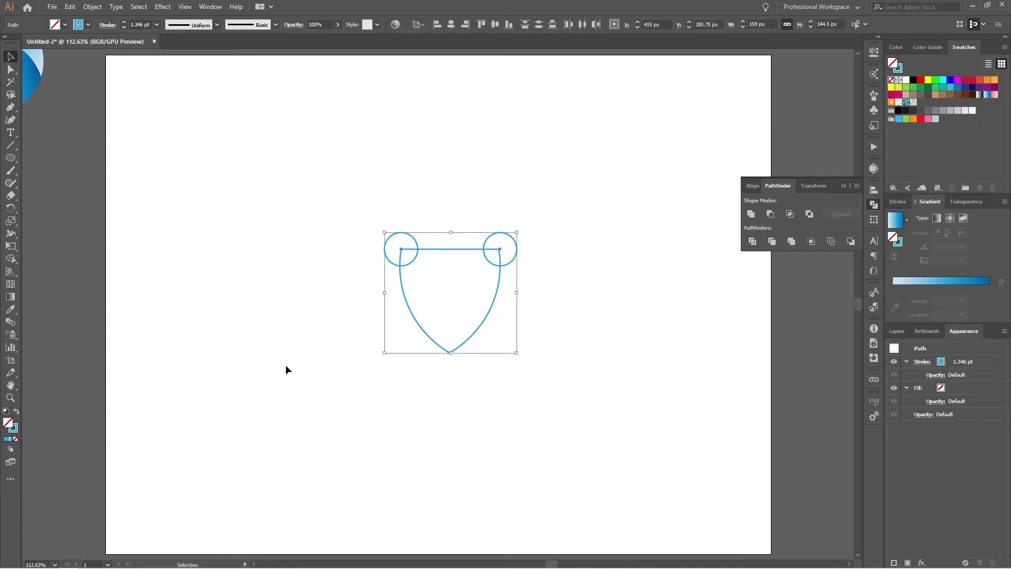
key(shift+m)
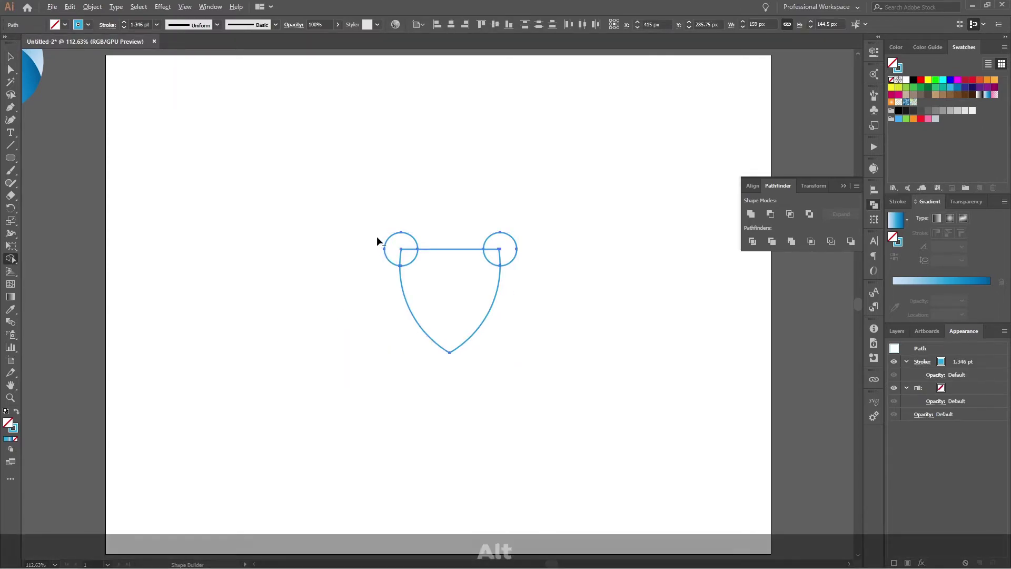
alt+click(405, 254)
mouse_move(536, 219)
mouse_down()
mouse_move(513, 252)
mouse_move(498, 253)
mouse_up()
key(v)
click(565, 271)
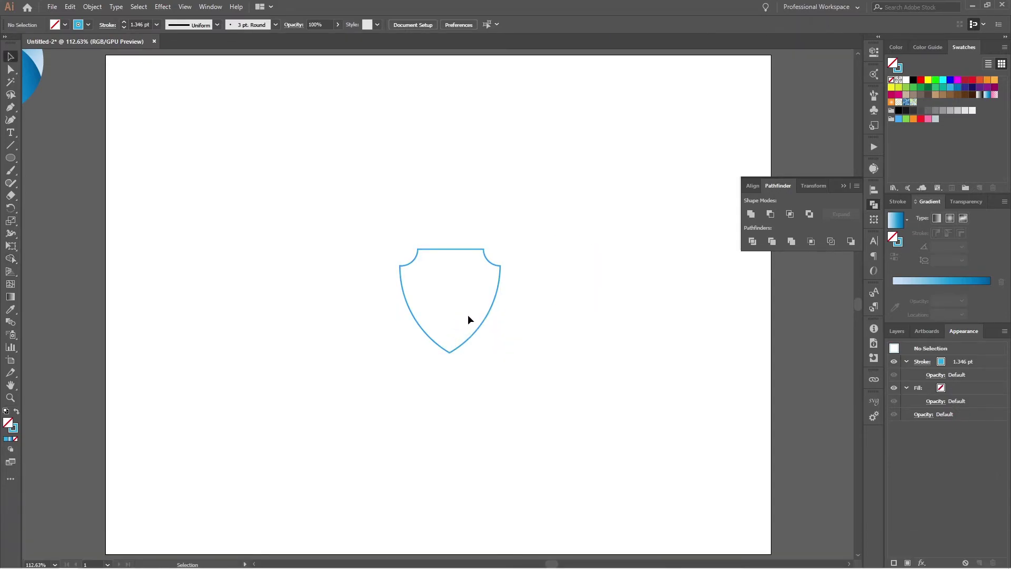
Swap the shield's stroke and fill so it is solid blue, and enlarge it from its center to about 326 by 336 px.
drag(481, 315, 490, 358)
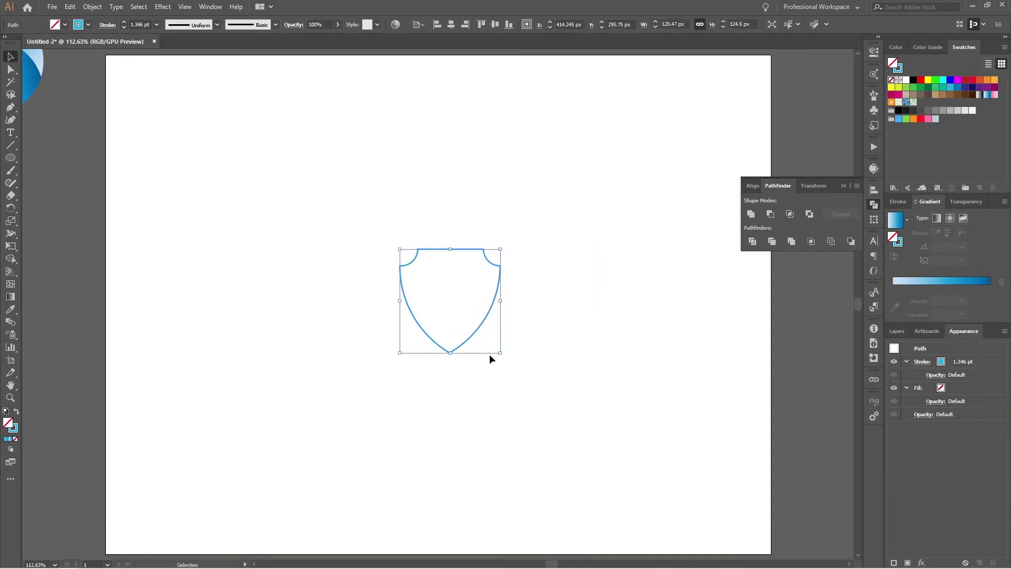
key(shift+x)
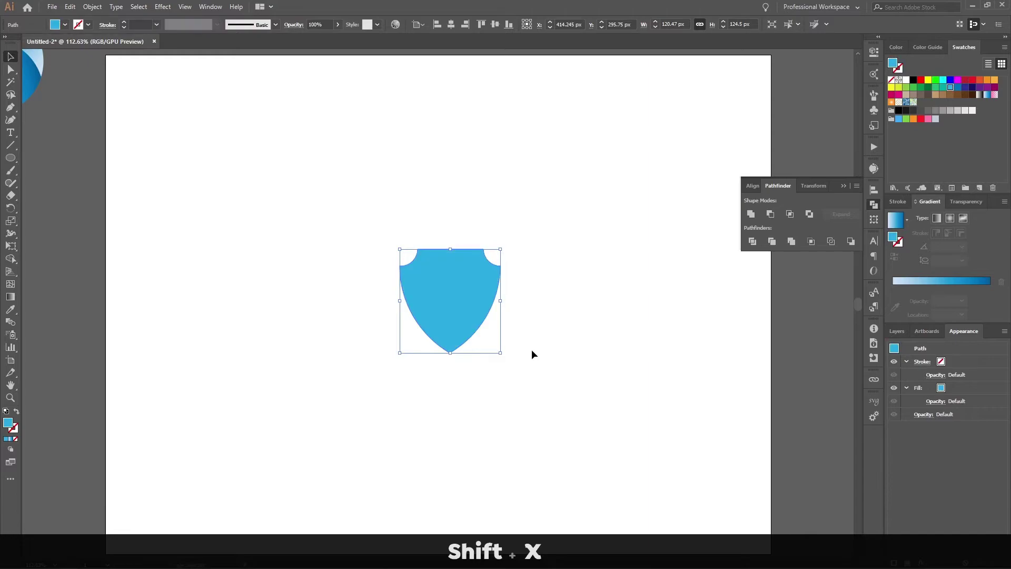
drag(500, 352, 586, 441)
click(641, 368)
click(491, 303)
drag(588, 304, 679, 296)
click(678, 296)
click(639, 292)
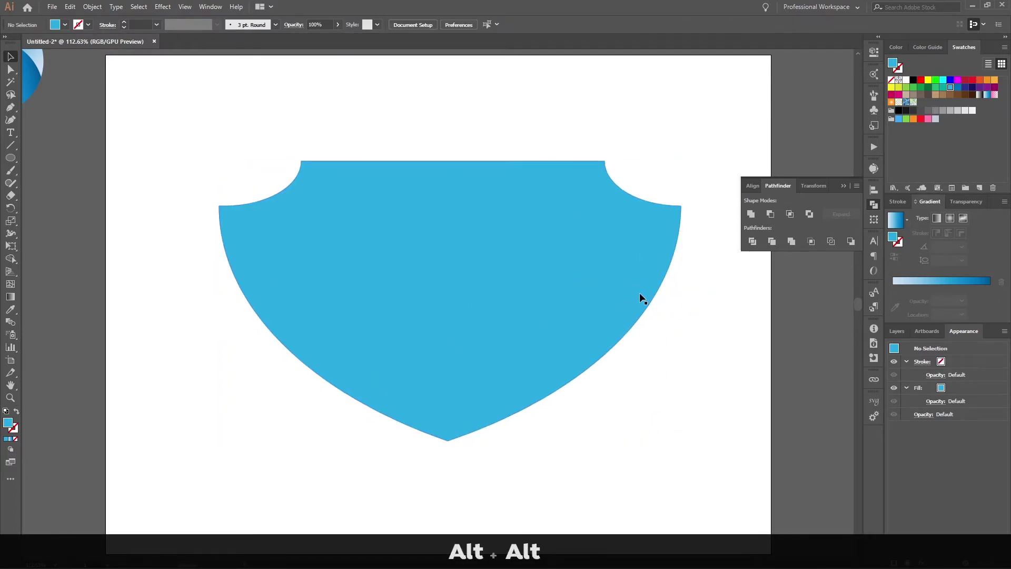
key(alt)
drag(683, 299, 473, 318)
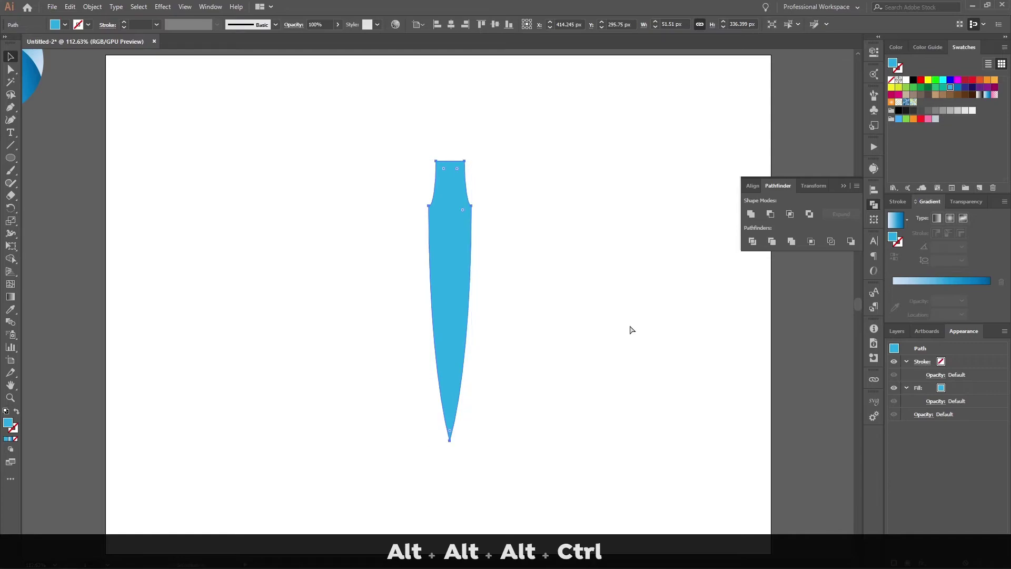
key(ctrl+z)
key(ctrl+z)
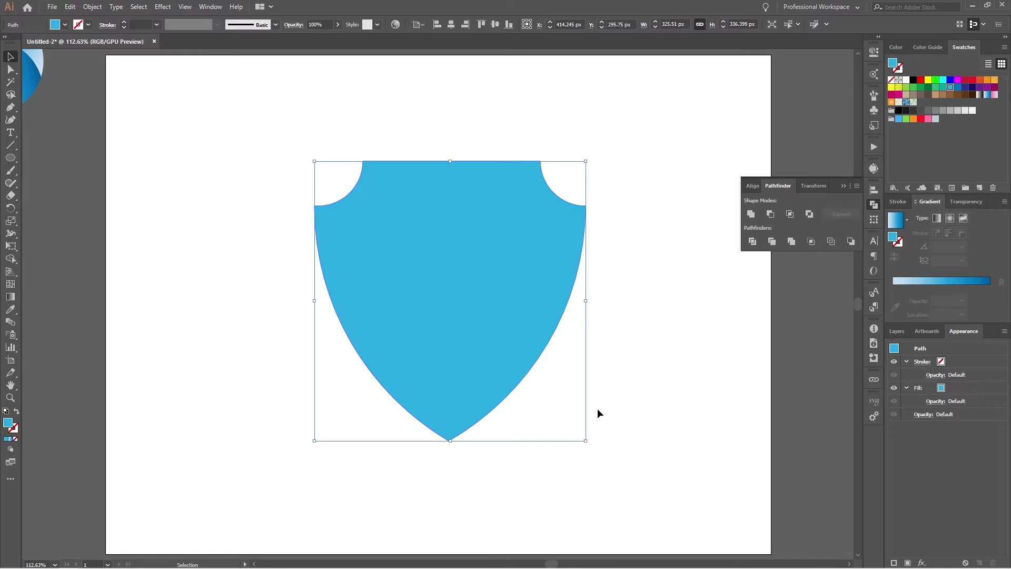
Offset the shield's path by -11 px with miter joins and fill the resulting inner shield with white.
key(ctrl+shift+b)
key(ctrl+shift+9)
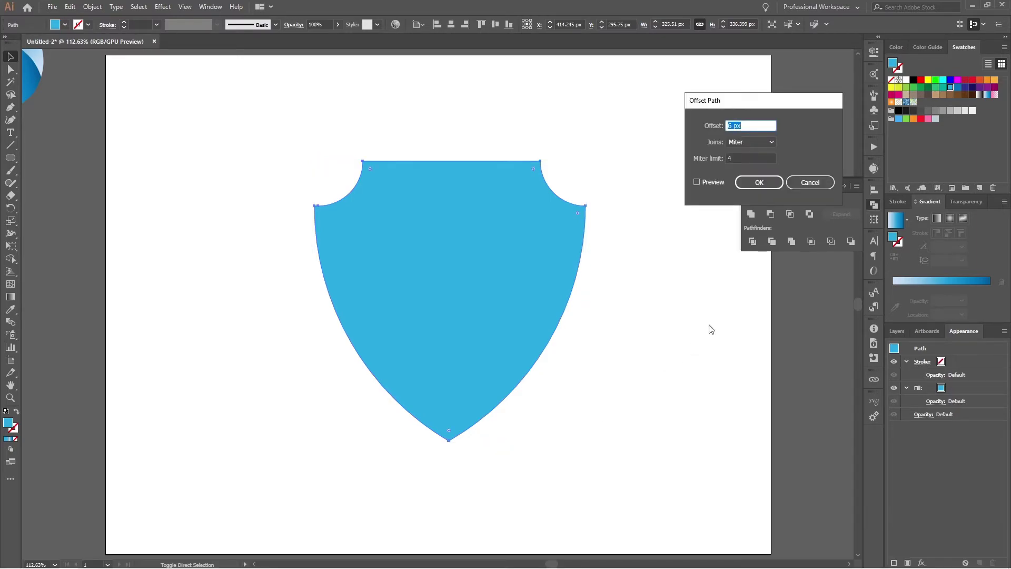
click(709, 181)
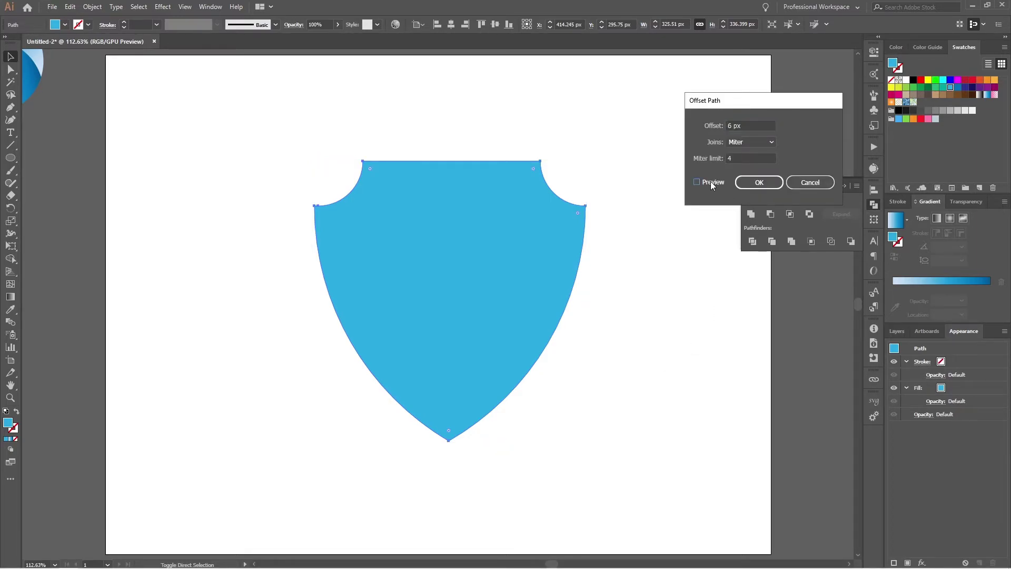
triple_click(747, 125)
text(-2)
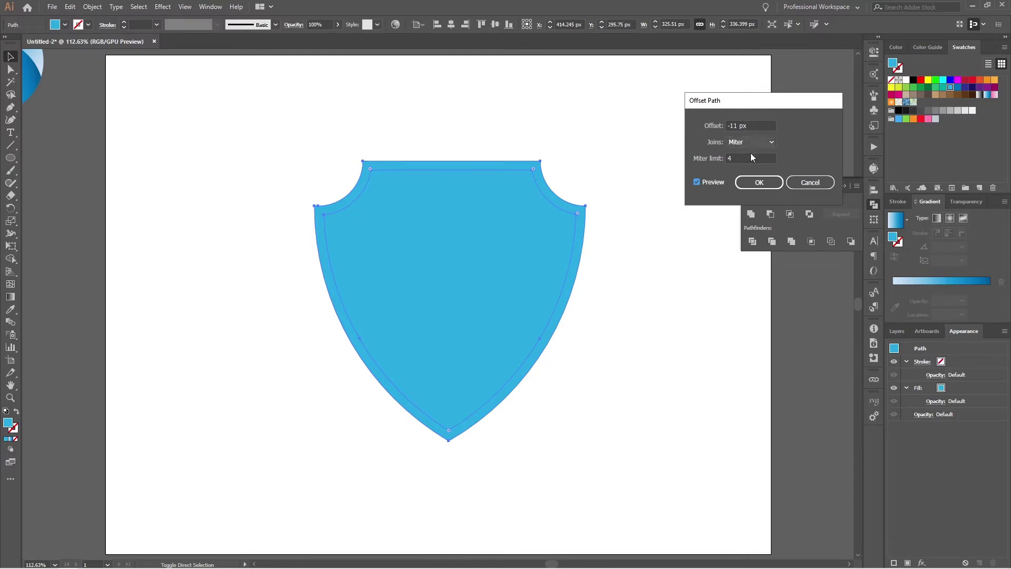
click(753, 184)
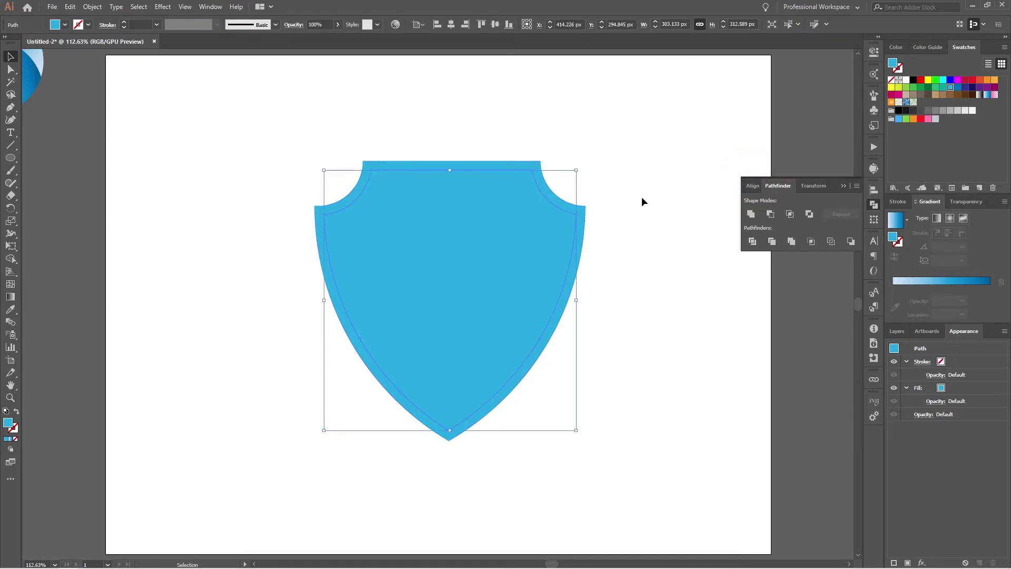
click(906, 81)
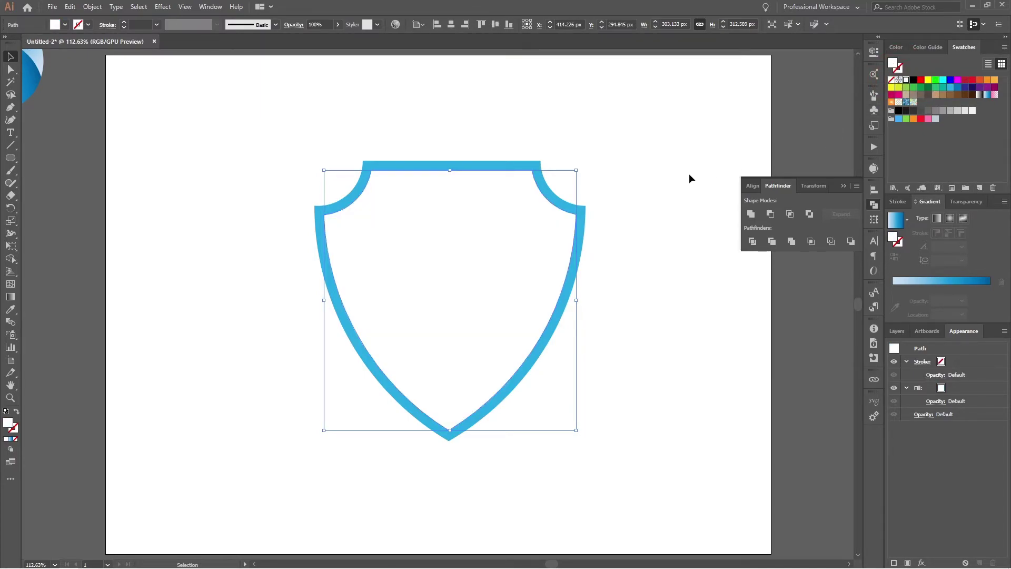
Offset the white shield's path by -13 px and fill the new inner shield with light blue.
key(ctrl+shift+9)
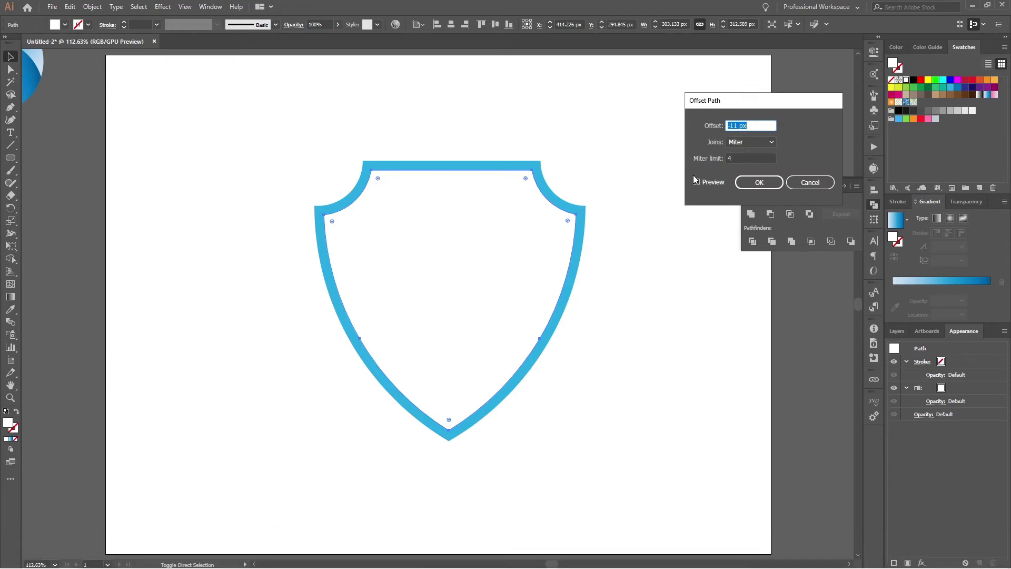
click(703, 181)
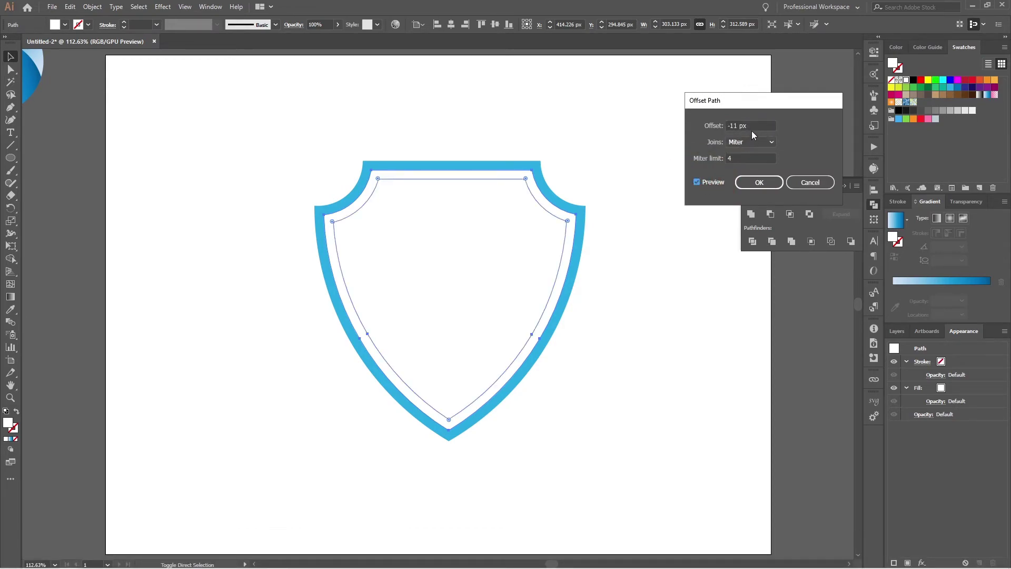
scroll(751, 125, down, 1)
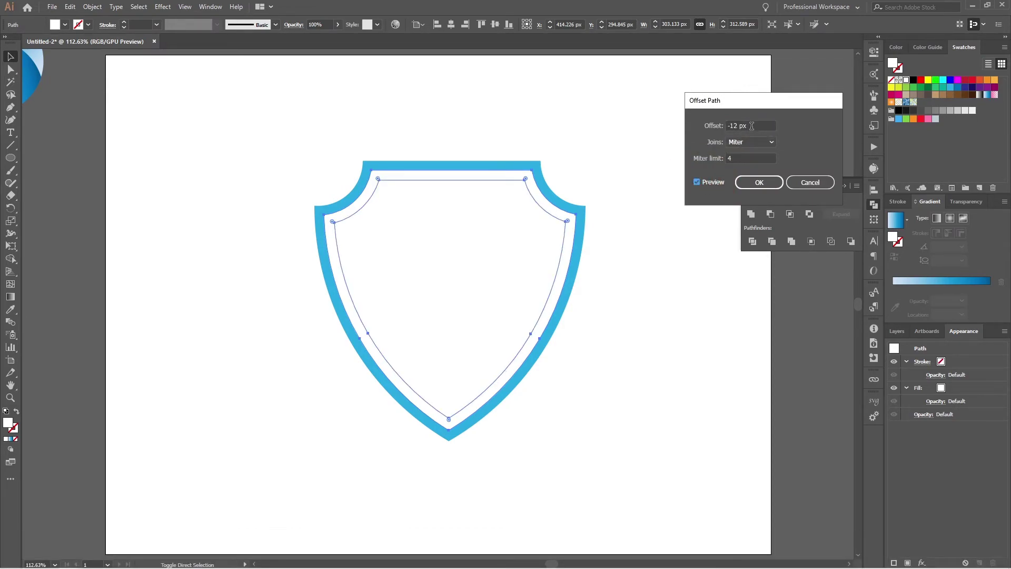
click(759, 182)
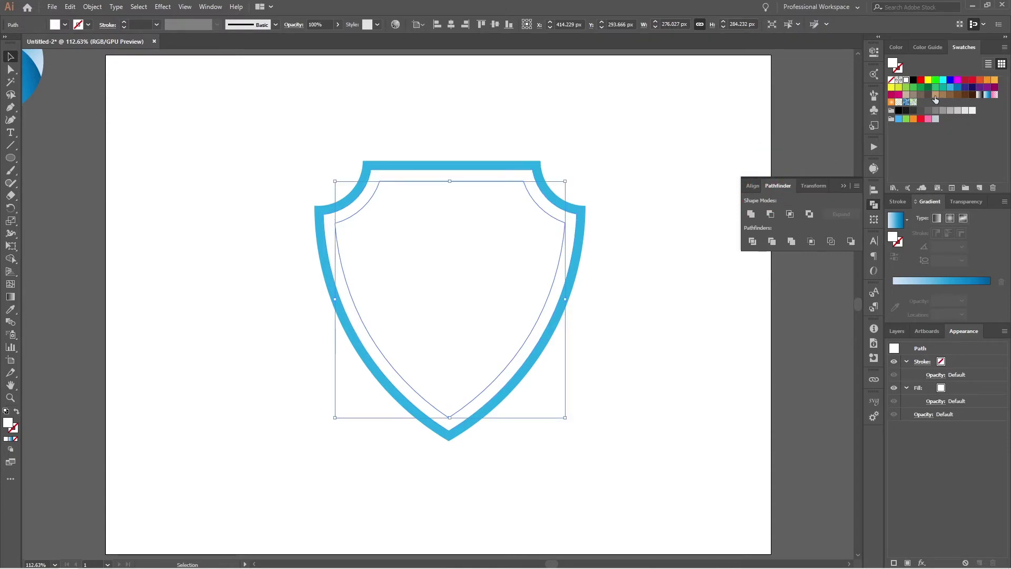
click(950, 88)
click(691, 173)
Offset the inner light blue shield by -13 px and fill the innermost copy with the blue linear gradient.
click(526, 242)
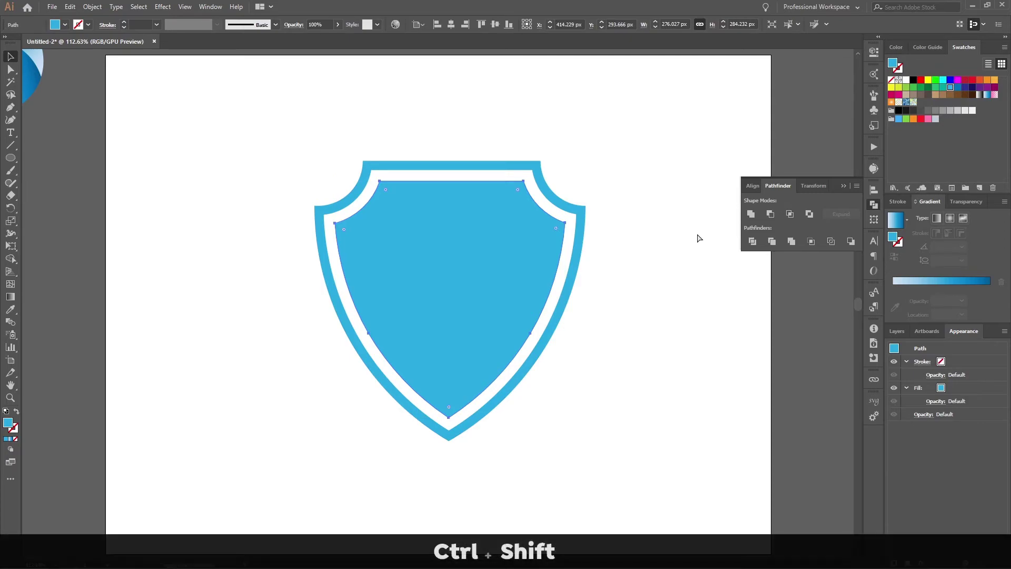
key(ctrl+shift+9)
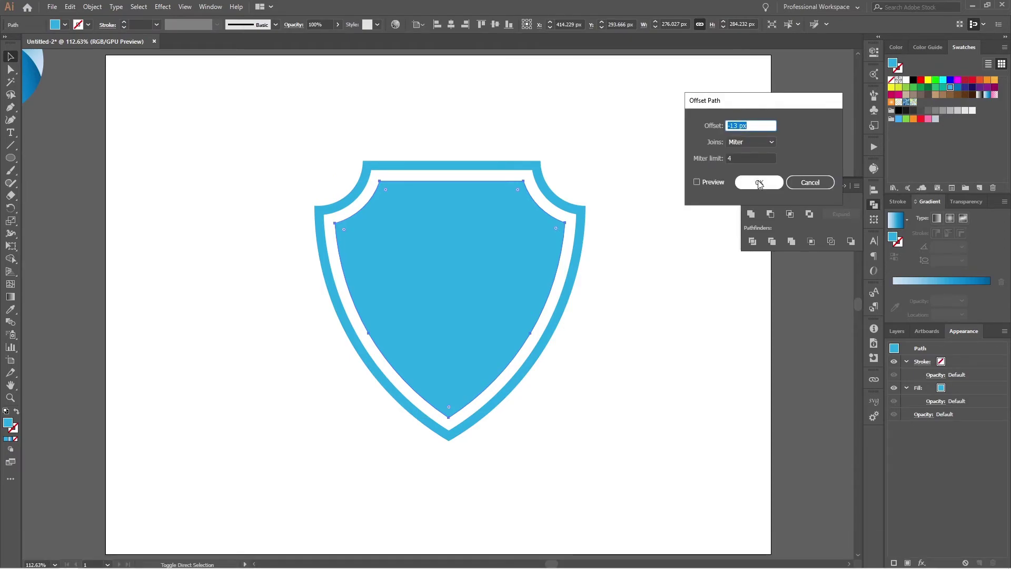
click(758, 185)
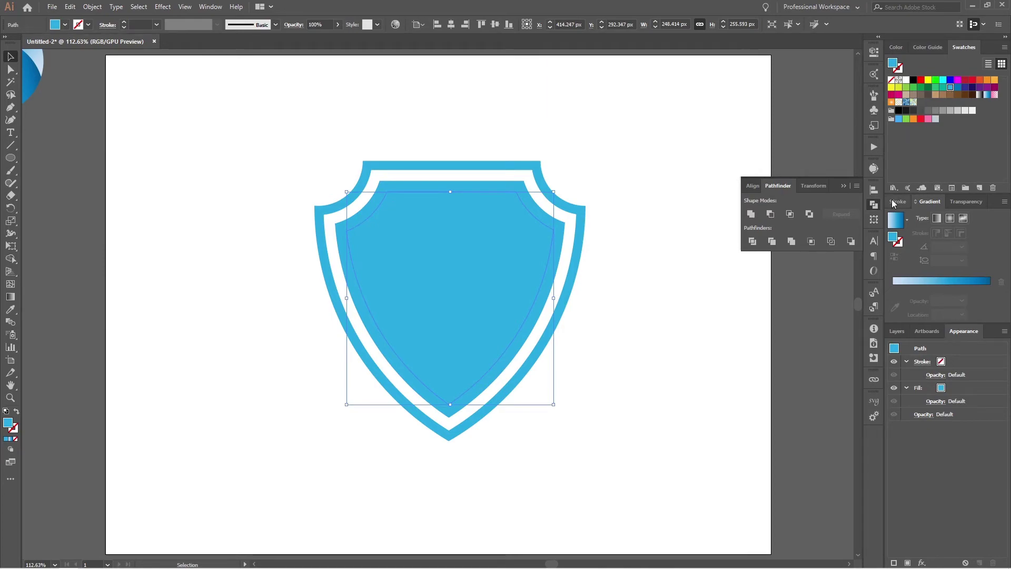
click(895, 219)
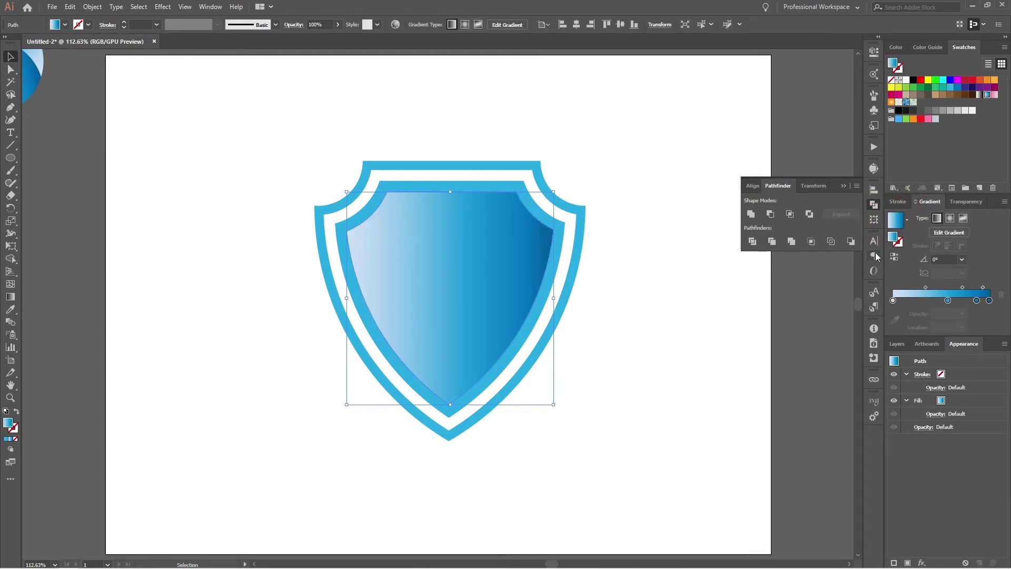
click(699, 297)
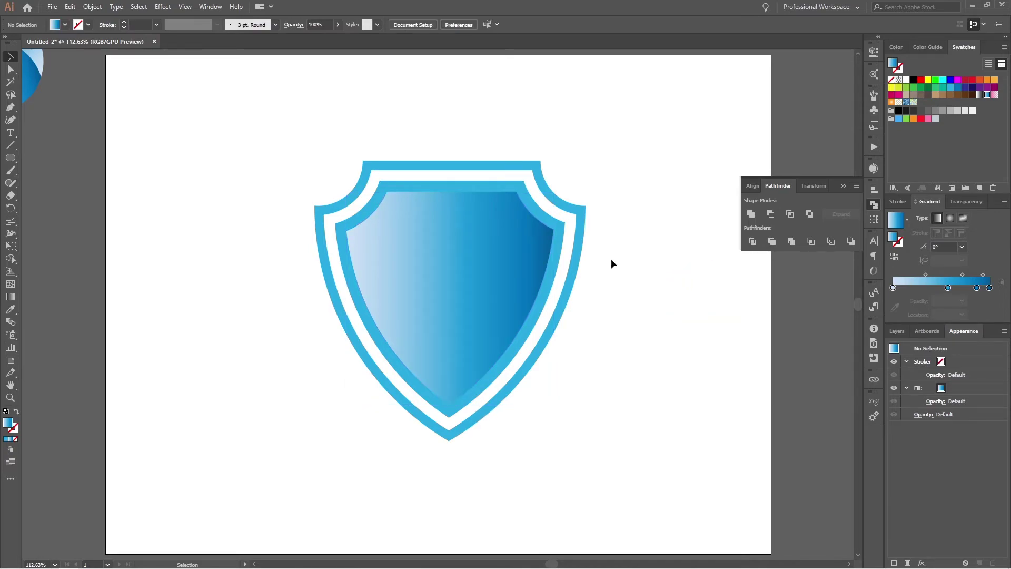
Copy the hex color code of the darkest end stop in the innermost shield's gradient.
click(561, 250)
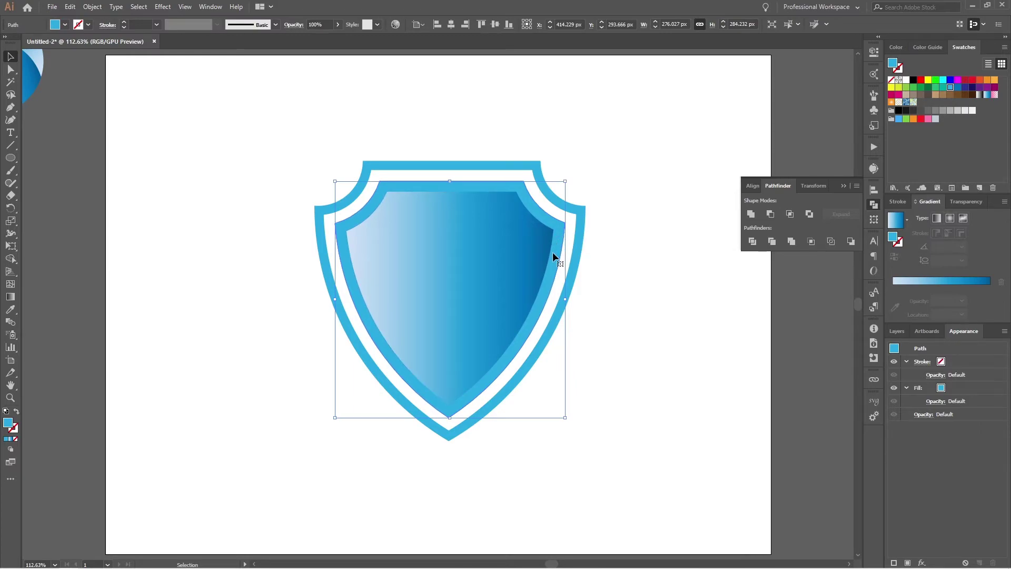
click(550, 260)
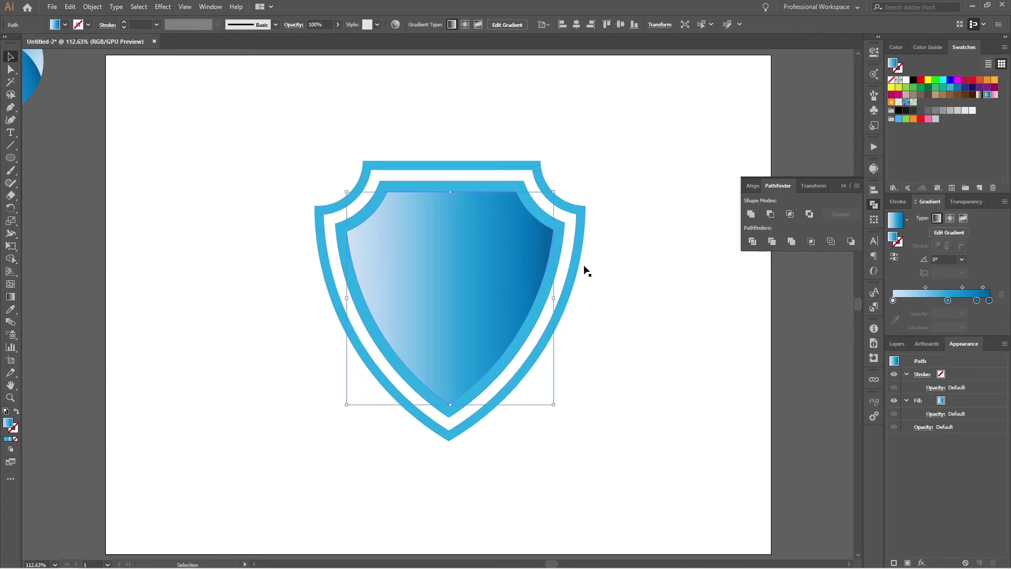
click(988, 300)
double_click(989, 301)
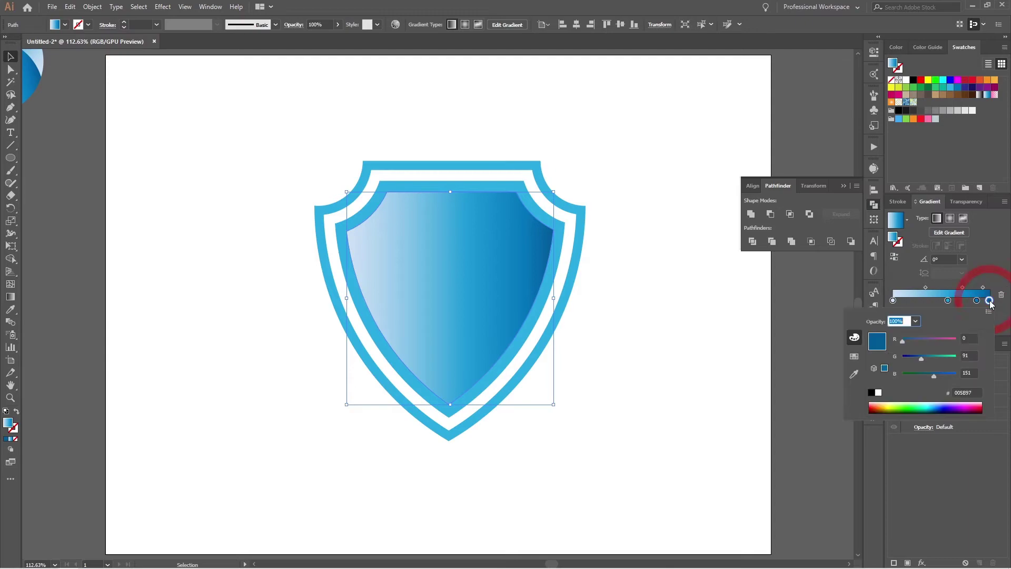
click(973, 392)
key(ctrl+c)
key(ctrl+c)
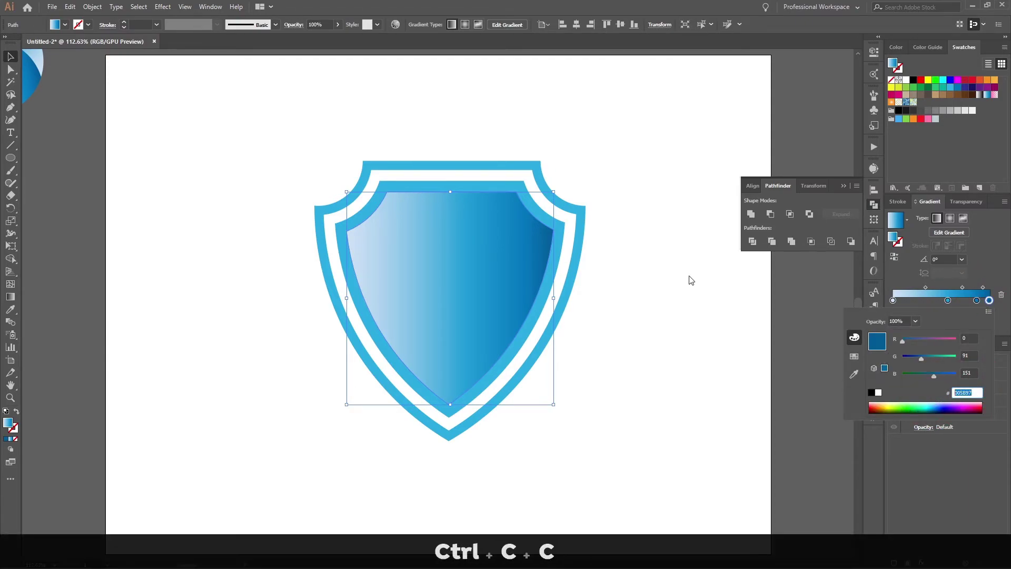
Set the fill of the light blue shield directly behind the gradient shield to hex 005B97.
click(647, 255)
click(562, 238)
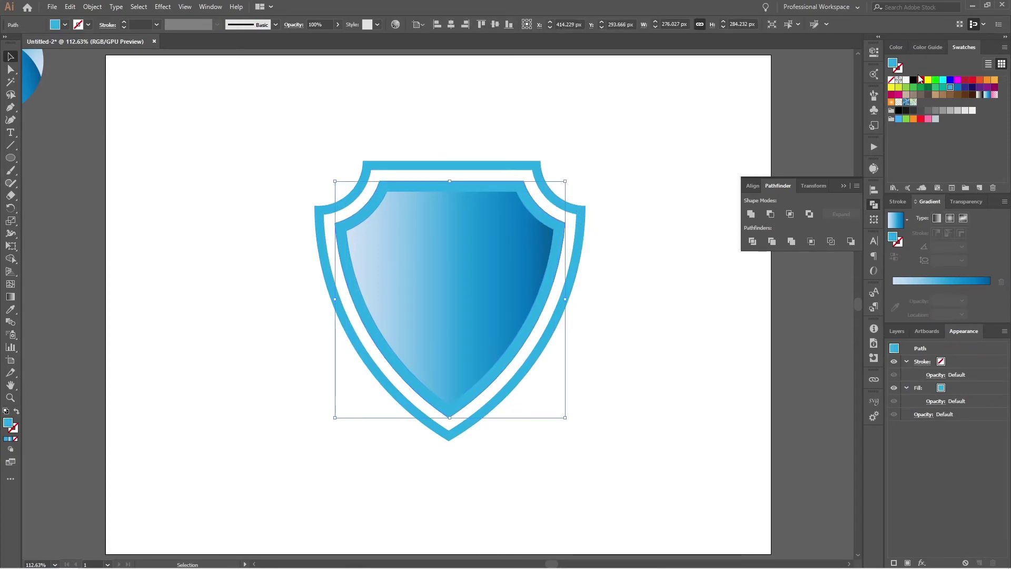
click(895, 47)
click(995, 115)
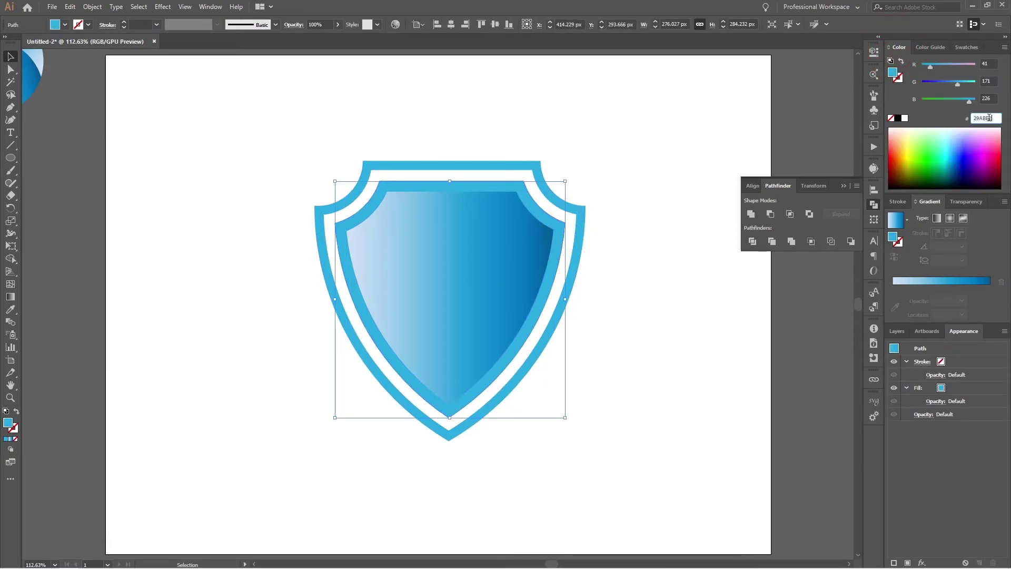
key(ctrl+v)
key(Return)
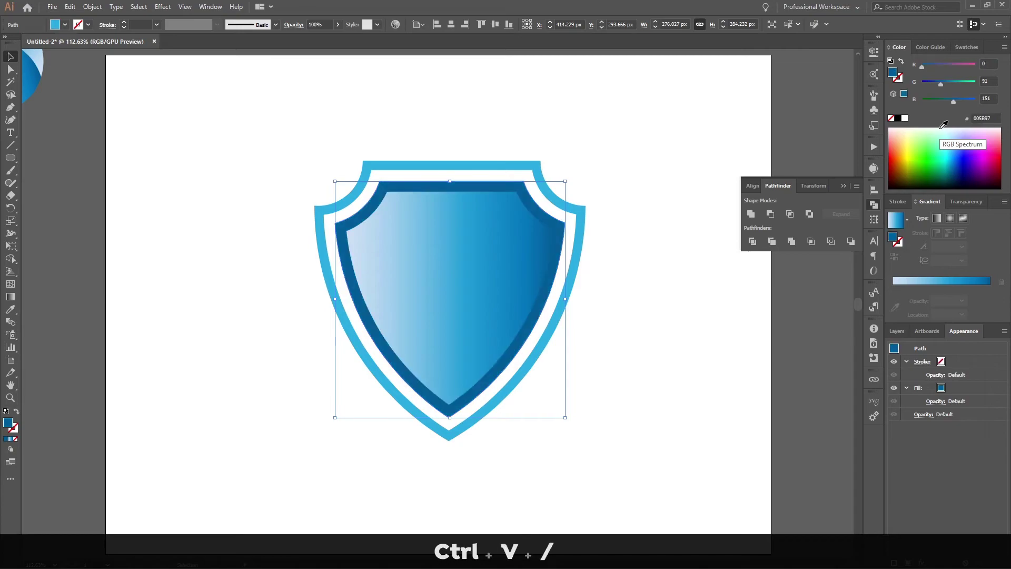
click(619, 283)
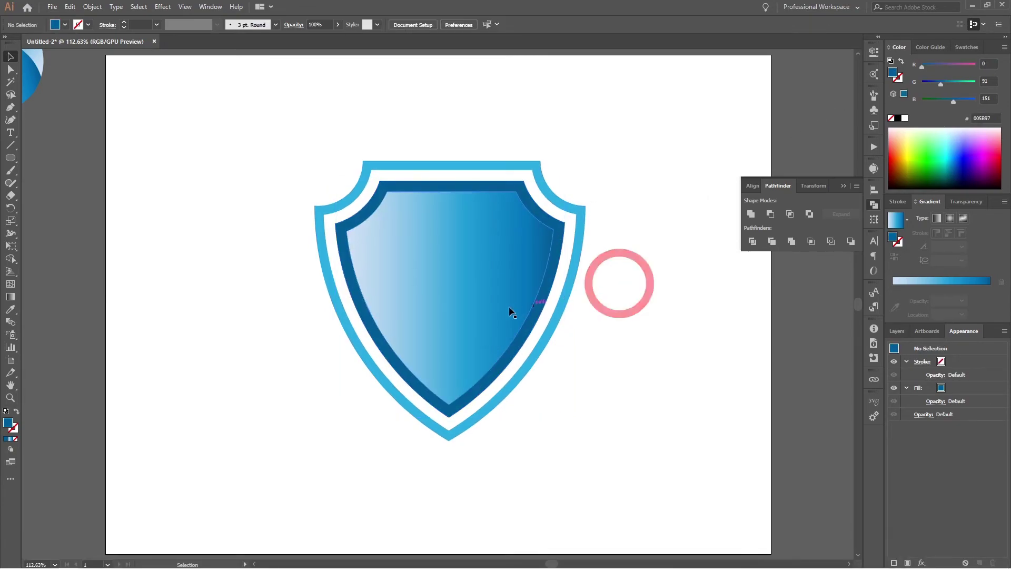
Redirect the innermost shield's linear gradient diagonally to about -42.2°, light at the upper left and dark at the lower right.
click(507, 303)
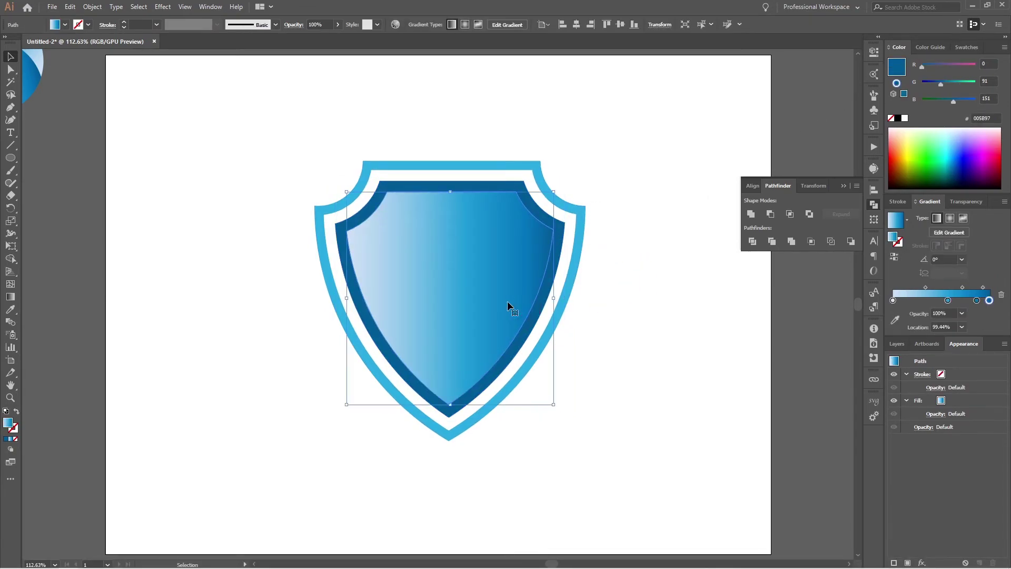
key(g)
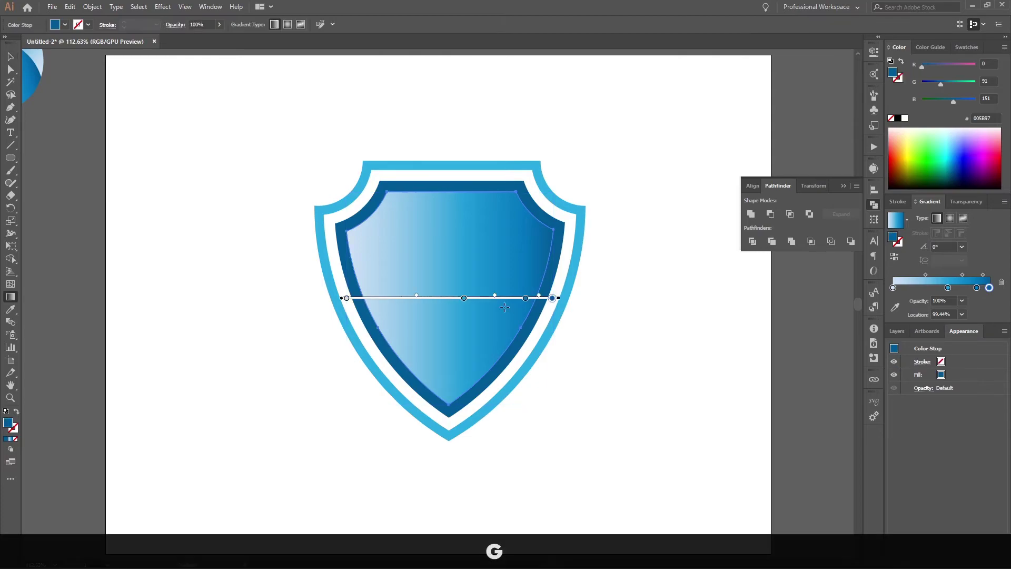
mouse_move(510, 359)
mouse_down()
mouse_move(406, 224)
mouse_move(369, 220)
mouse_move(479, 362)
mouse_move(475, 331)
mouse_move(488, 324)
mouse_up()
key(v)
click(658, 289)
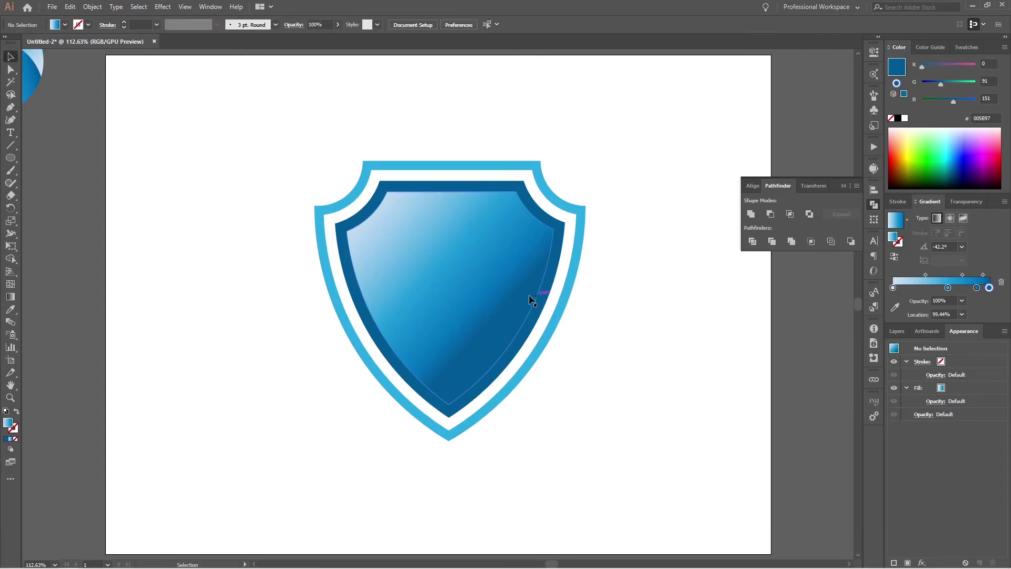
Duplicate the gradient-filled innermost shield in place, directly in front of the original.
click(468, 291)
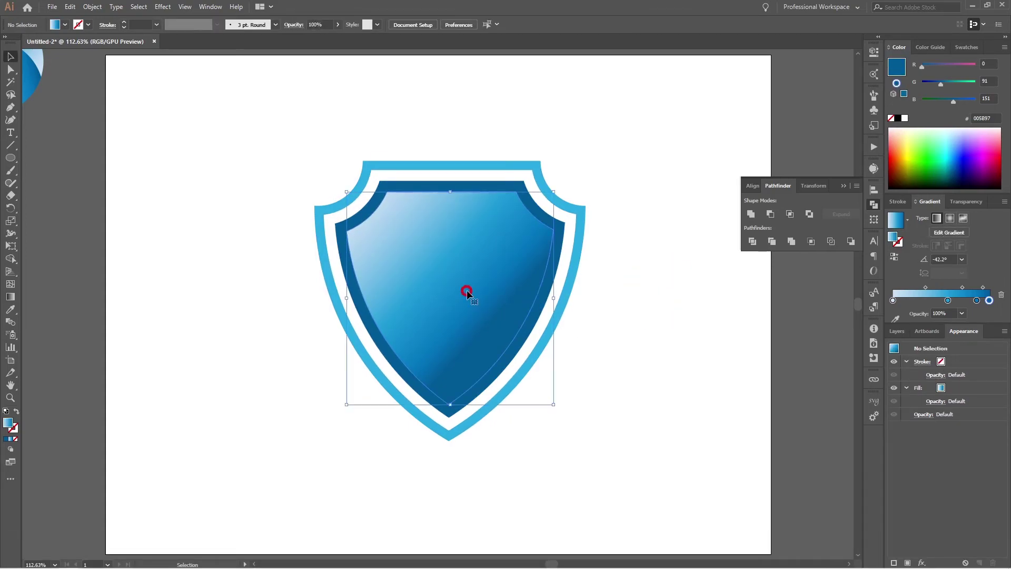
key(ctrl+c)
key(ctrl+f)
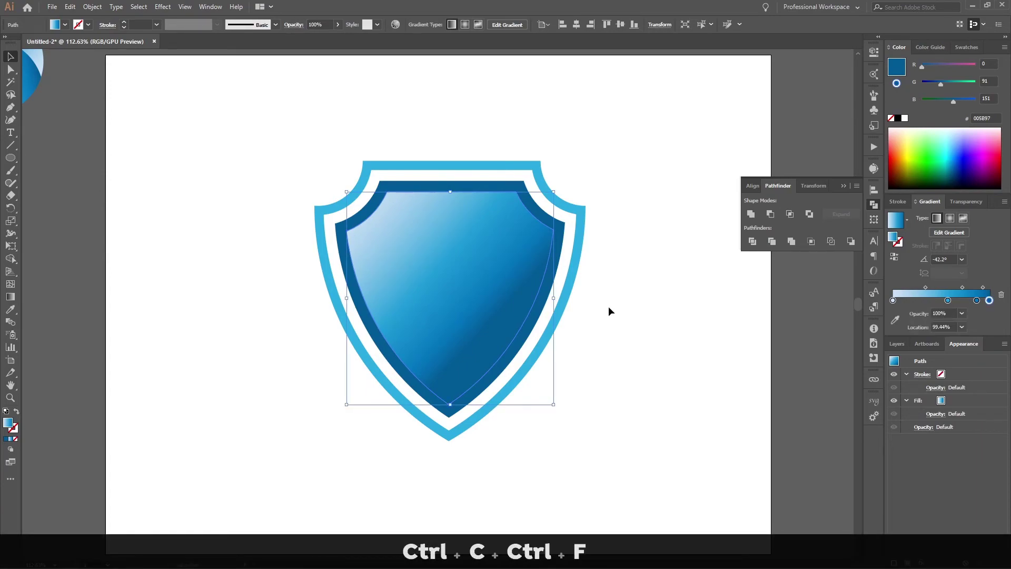
Fill the duplicated innermost shield with the solid pure blue swatch.
click(965, 48)
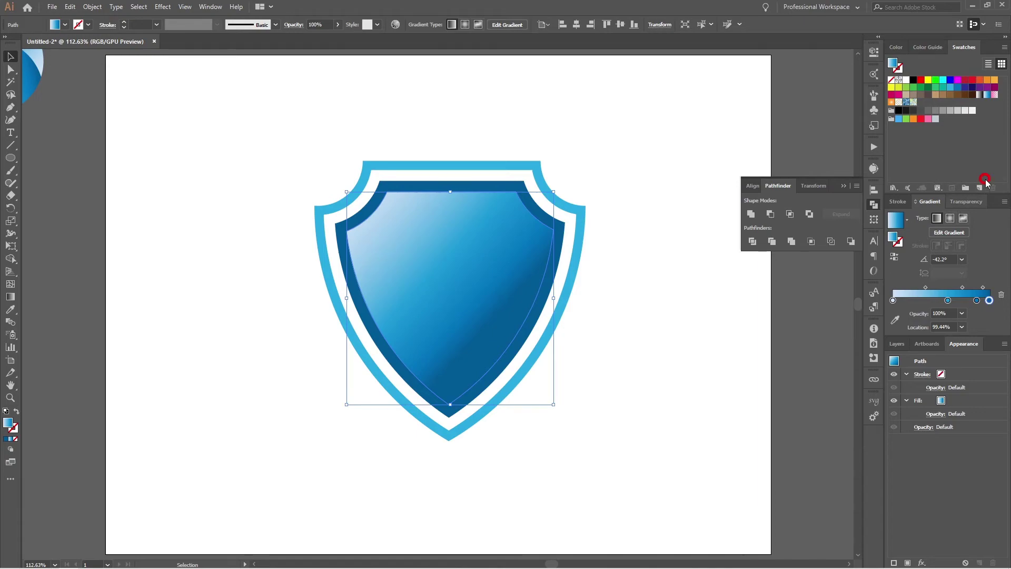
click(896, 220)
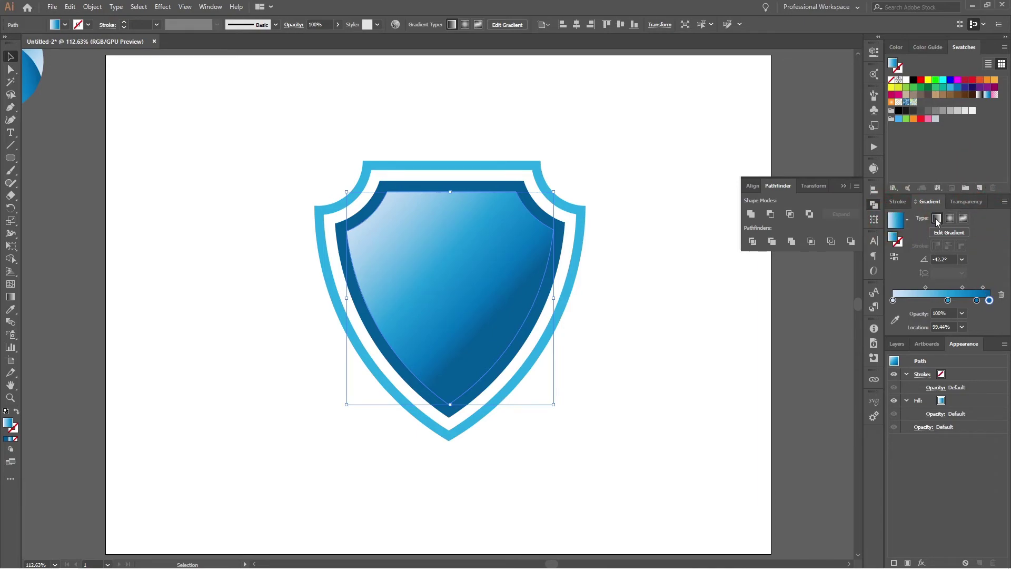
click(896, 201)
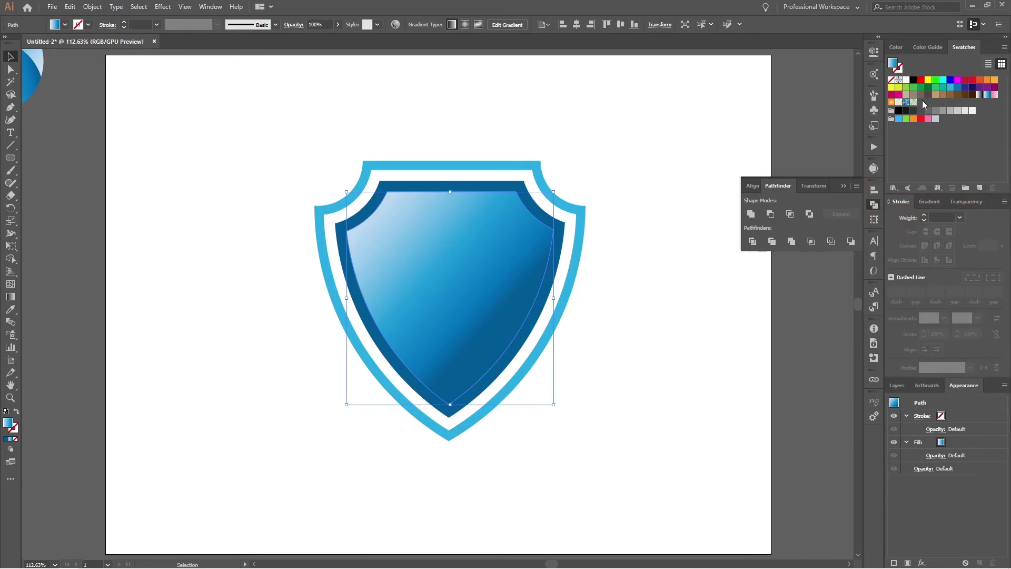
click(948, 83)
click(706, 176)
click(457, 296)
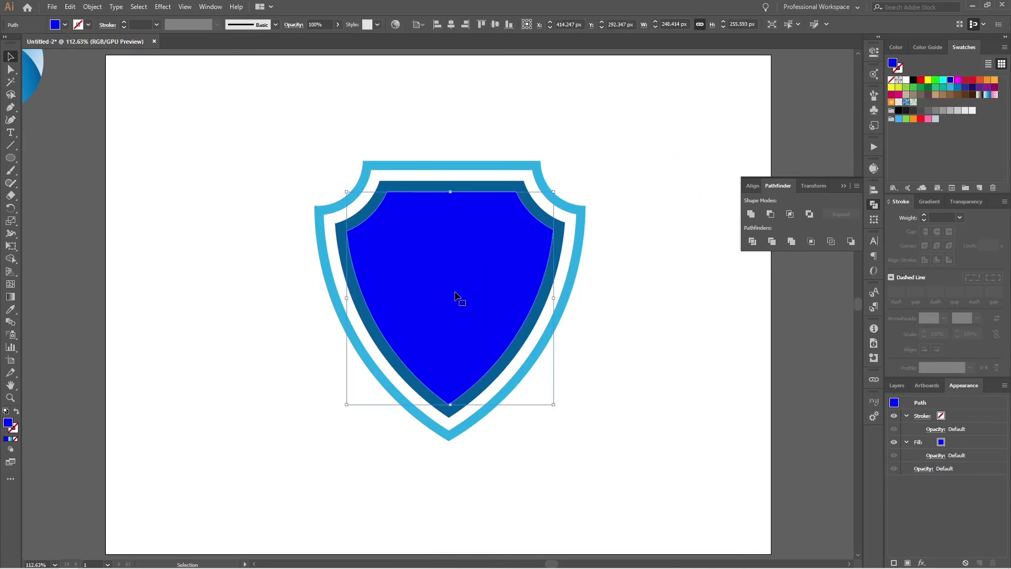
Draw a circle about 538 px in diameter over the shield, leaving a curved strip of its right side uncovered.
drag(565, 314, 586, 349)
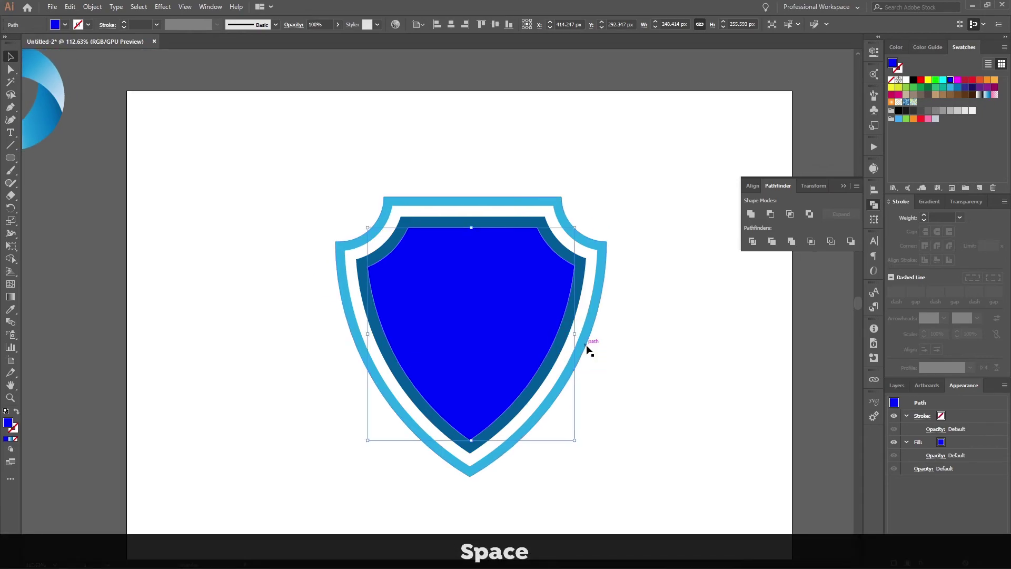
click(692, 315)
key(l)
mouse_move(263, 246)
mouse_down()
mouse_move(472, 471)
mouse_move(506, 493)
mouse_move(524, 474)
mouse_up()
drag(523, 476, 508, 500)
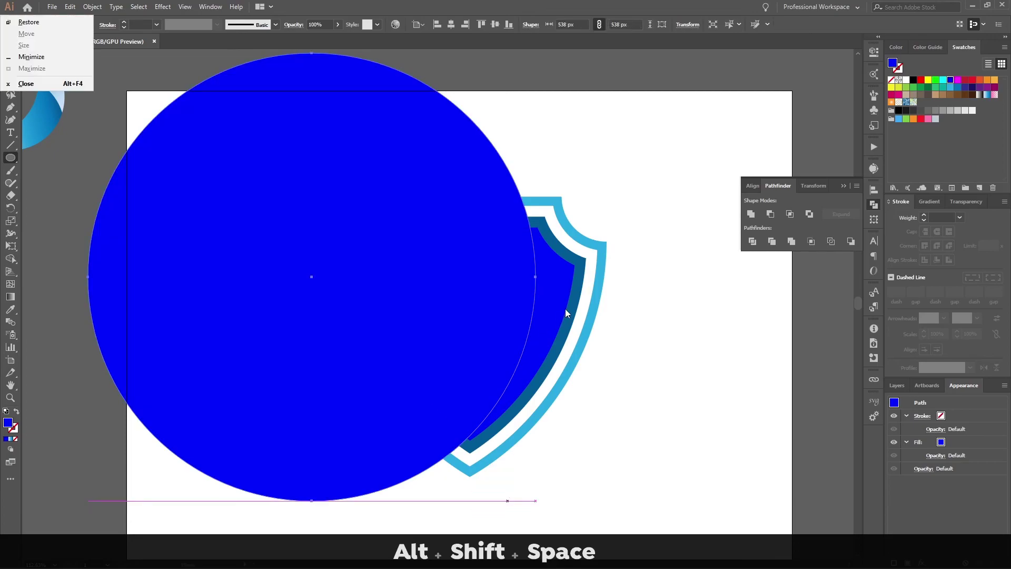
alt+click(636, 297)
click(530, 303)
Subtract the large circle from the blue shield copy with Minus Front to leave a crescent along the shield's right side.
key(v)
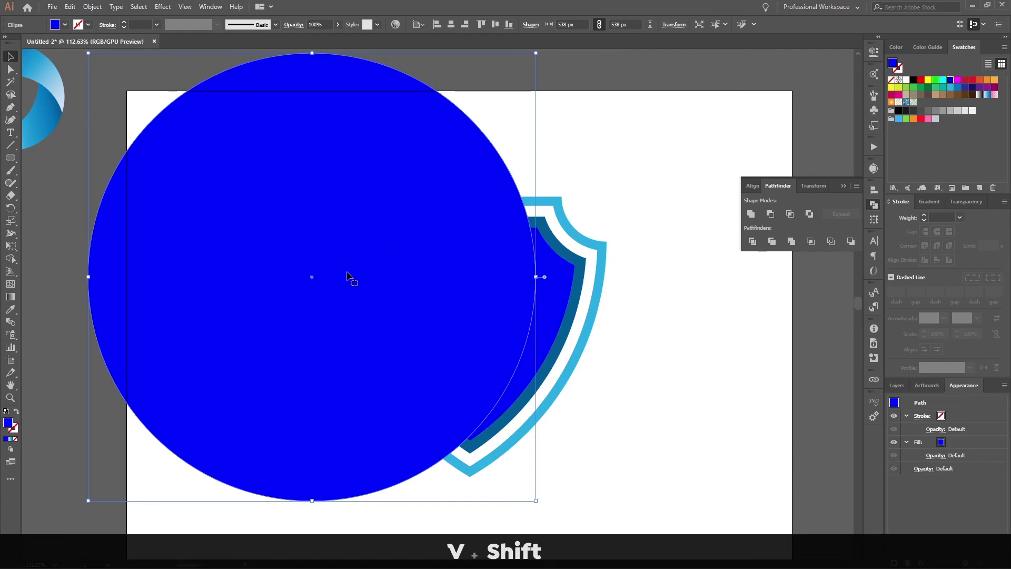
shift+click(564, 290)
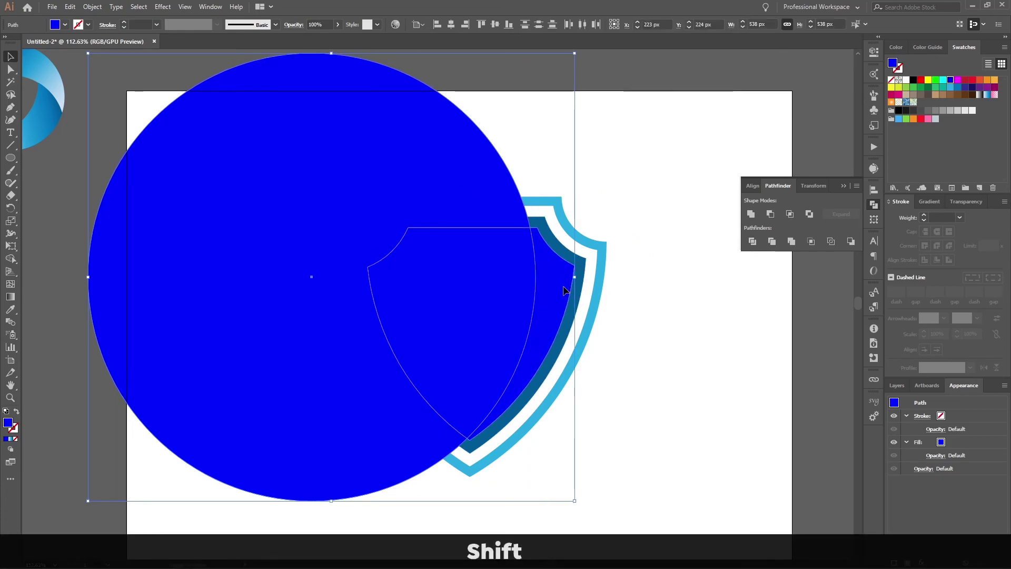
click(770, 214)
click(193, 287)
click(562, 318)
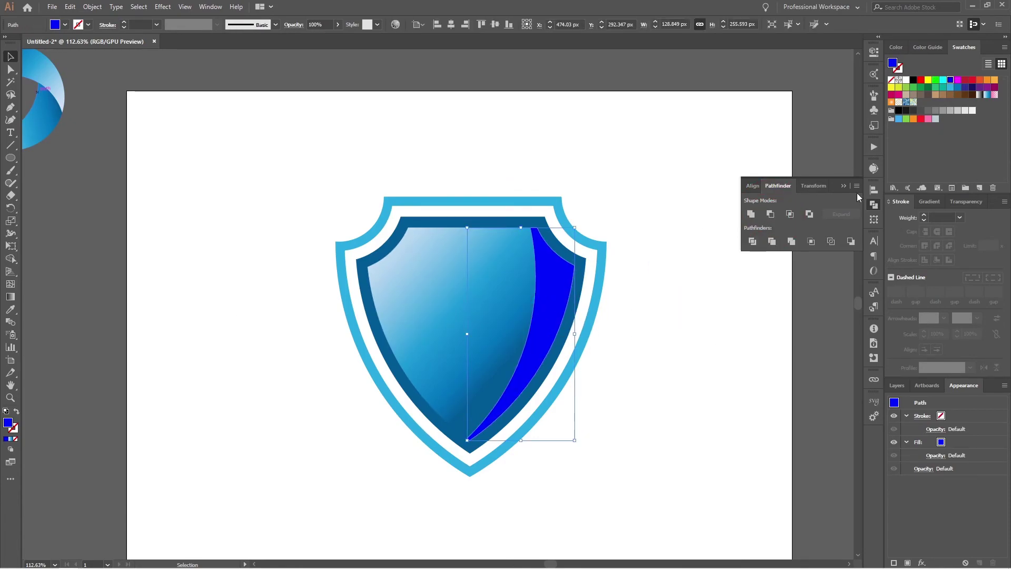
click(896, 47)
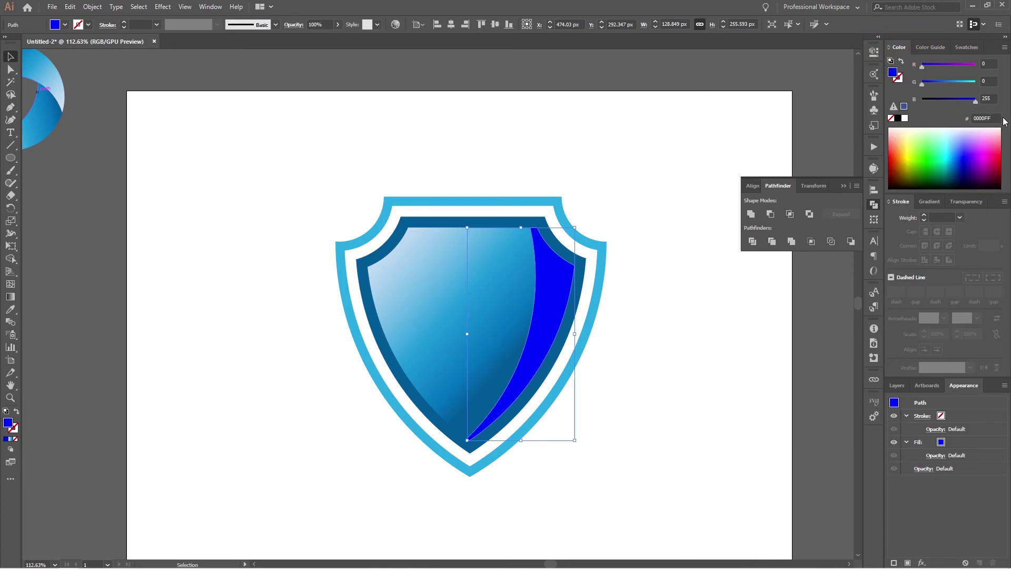
key(ctrl+a)
text(<!-- Ge)
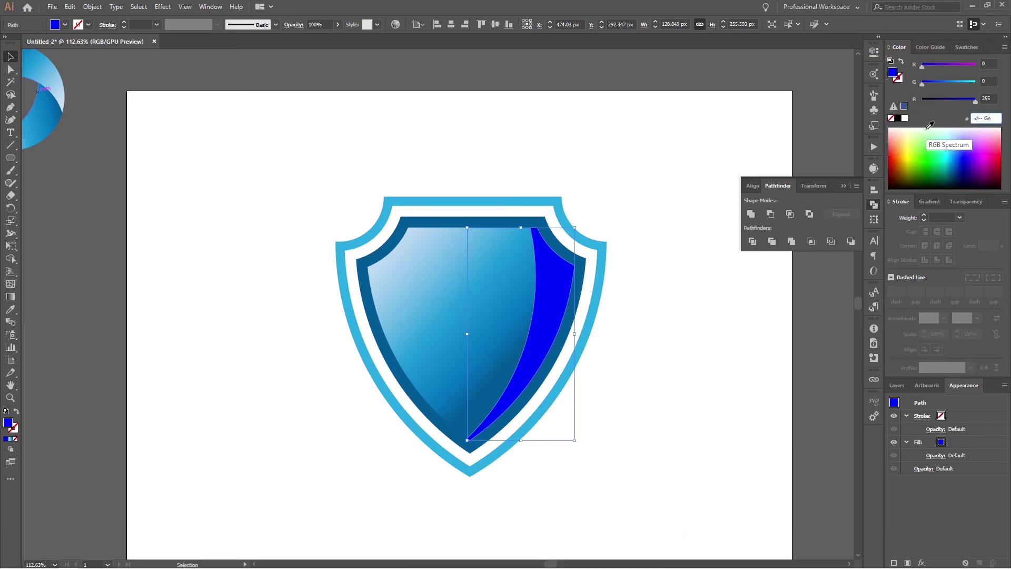
key(ctrl+z)
click(645, 318)
Fill the blue crescent with the dark blue sampled from the surrounding inner shield border using the Eyedropper.
click(548, 246)
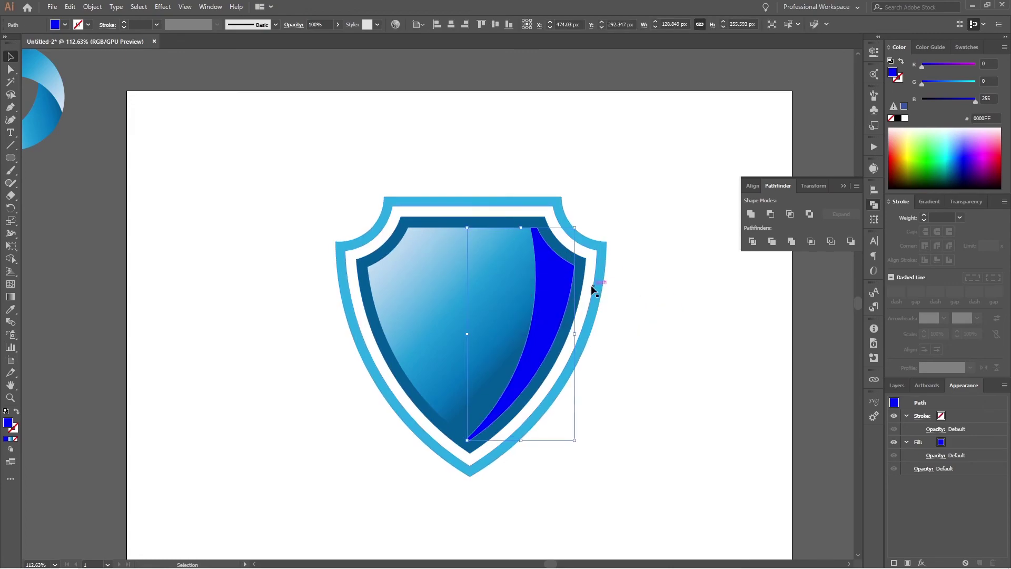
key(i)
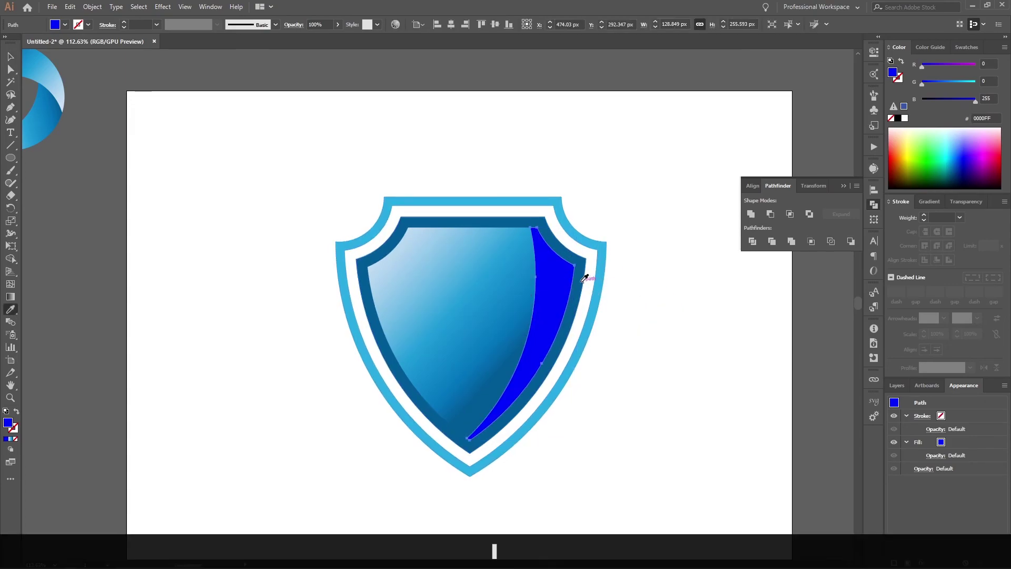
click(580, 276)
key(v)
click(661, 279)
click(559, 287)
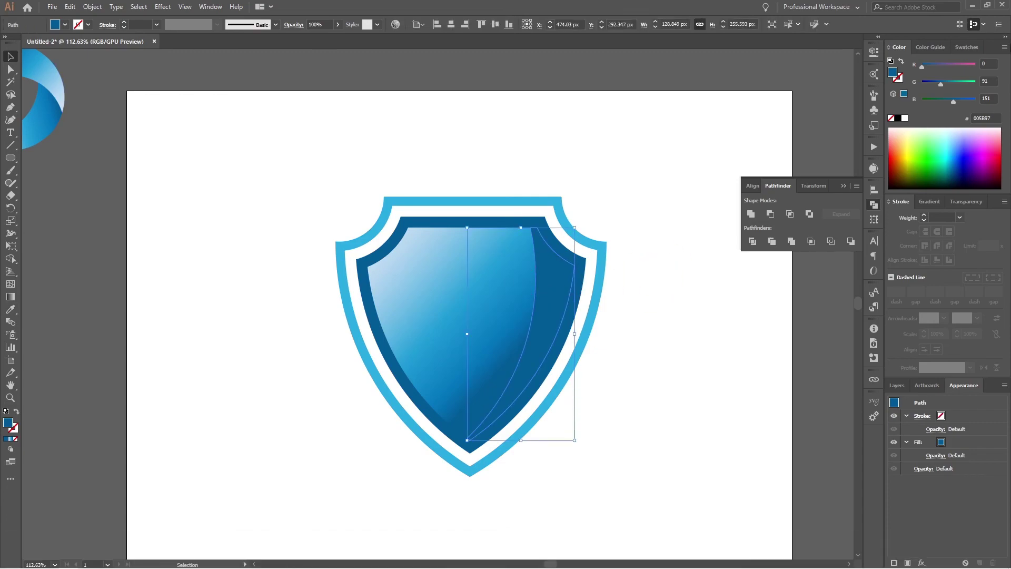
Switch the color sliders to HSB and raise the crescent's brightness to about 68%.
click(1004, 48)
click(950, 84)
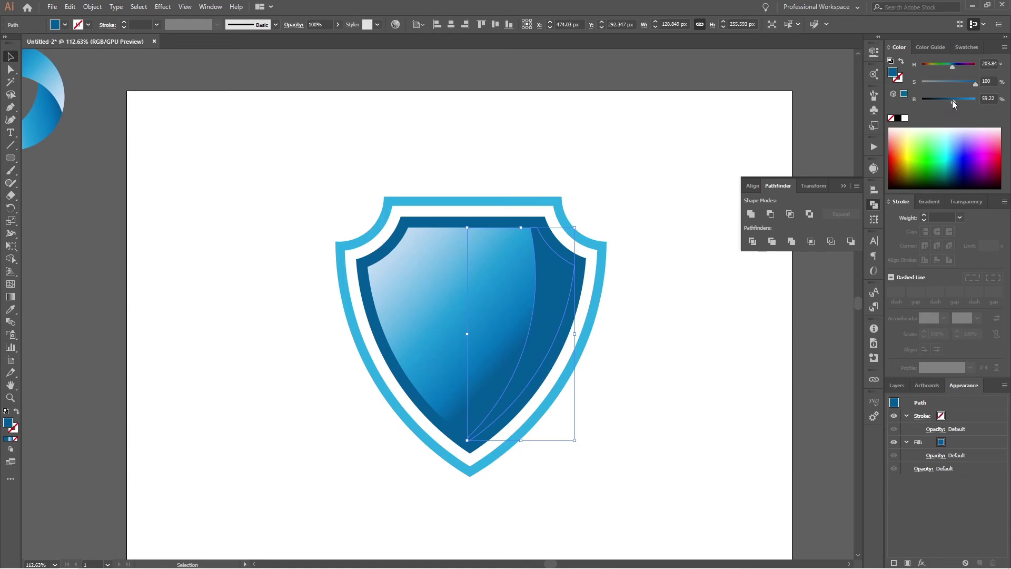
drag(953, 102, 956, 103)
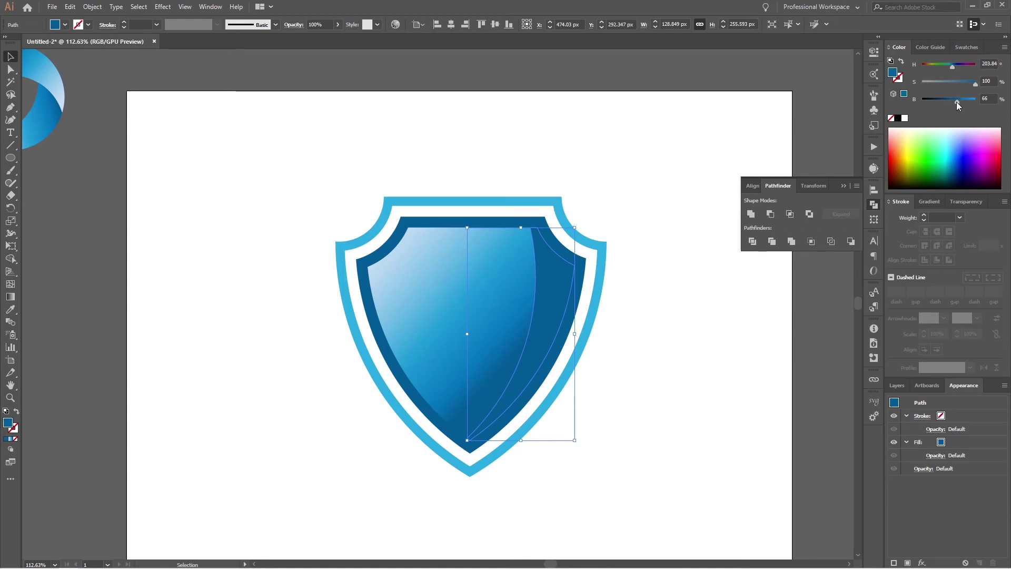
click(655, 337)
Select all parts of the shield logo and group them.
alt+scroll(655, 337, down, 3)
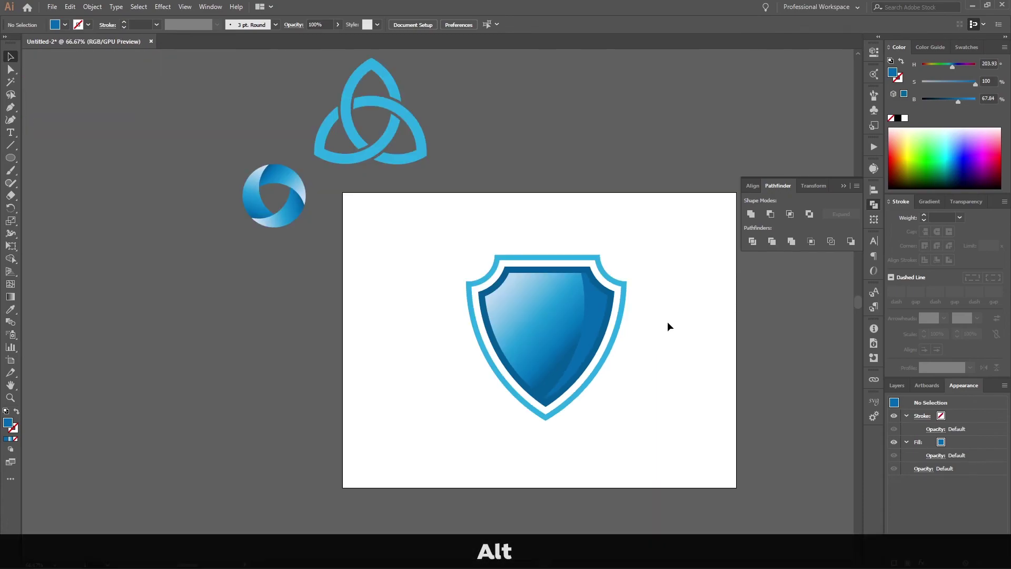
drag(677, 209, 348, 453)
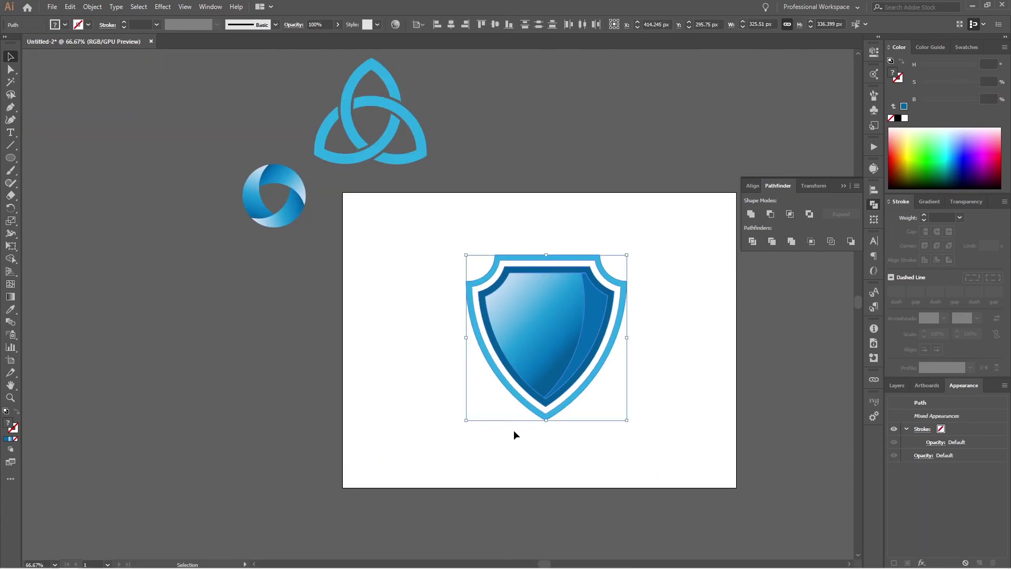
click(659, 389)
click(610, 295)
click(652, 316)
drag(656, 240, 377, 459)
key(ctrl)
key(ctrl+g)
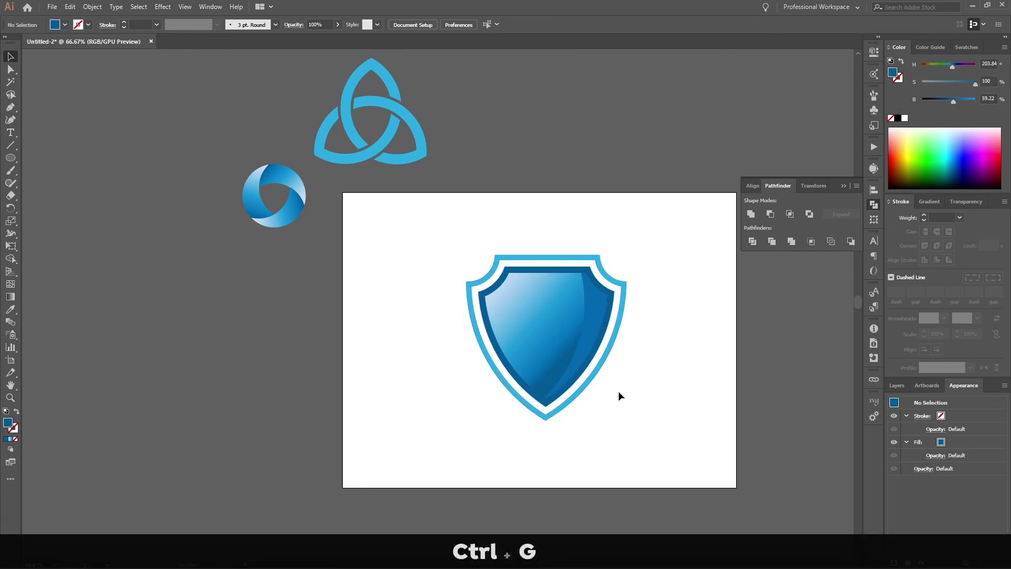
Scale the grouped shield down proportionally and position it near the middle of the artboard.
drag(629, 418, 519, 342)
click(616, 410)
click(600, 339)
Move the interlaced knot logo onto the artboard right of the shield and the round gradient logo to the shield's left.
click(423, 151)
drag(411, 156, 670, 361)
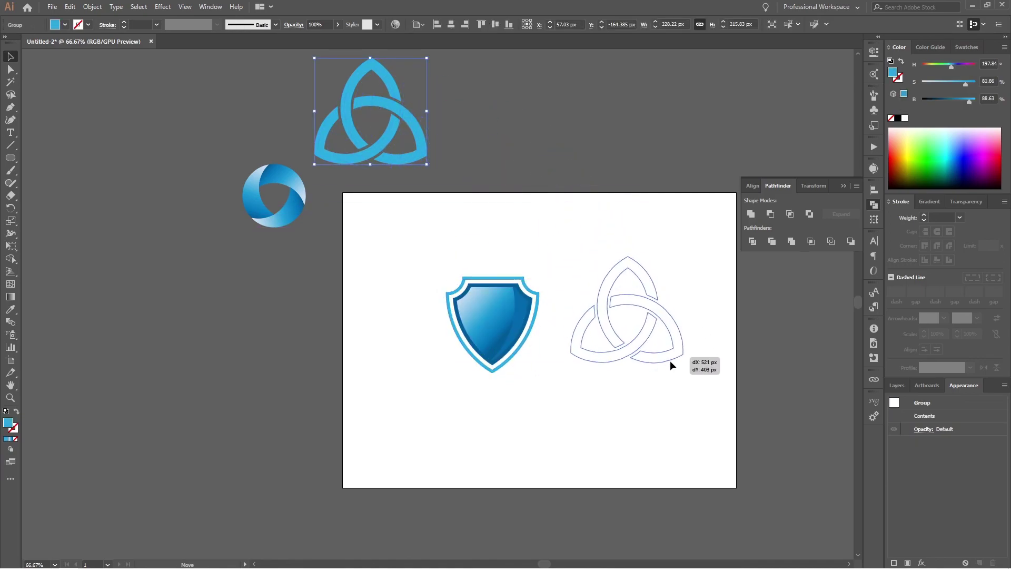
drag(290, 216, 406, 372)
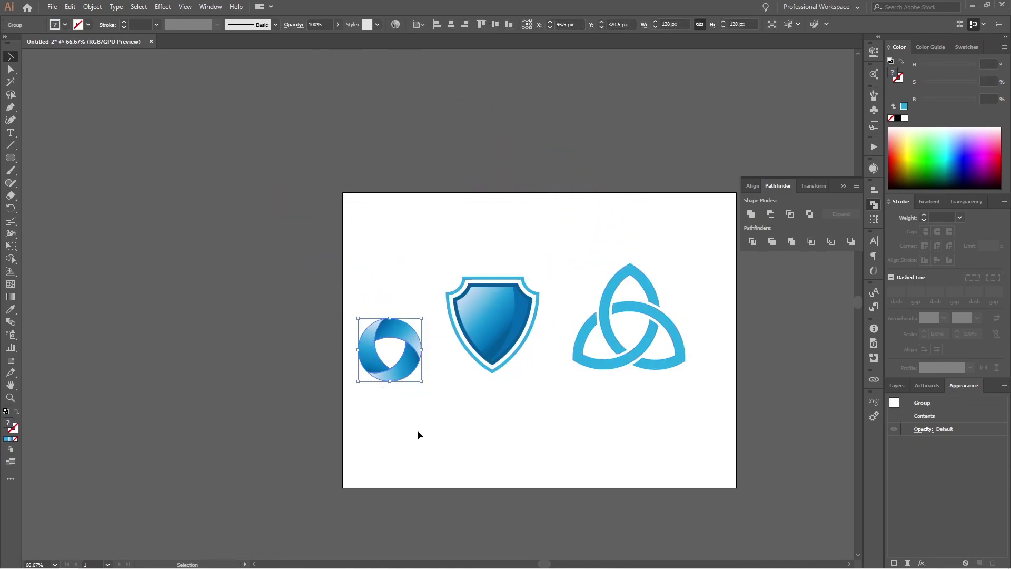
click(418, 429)
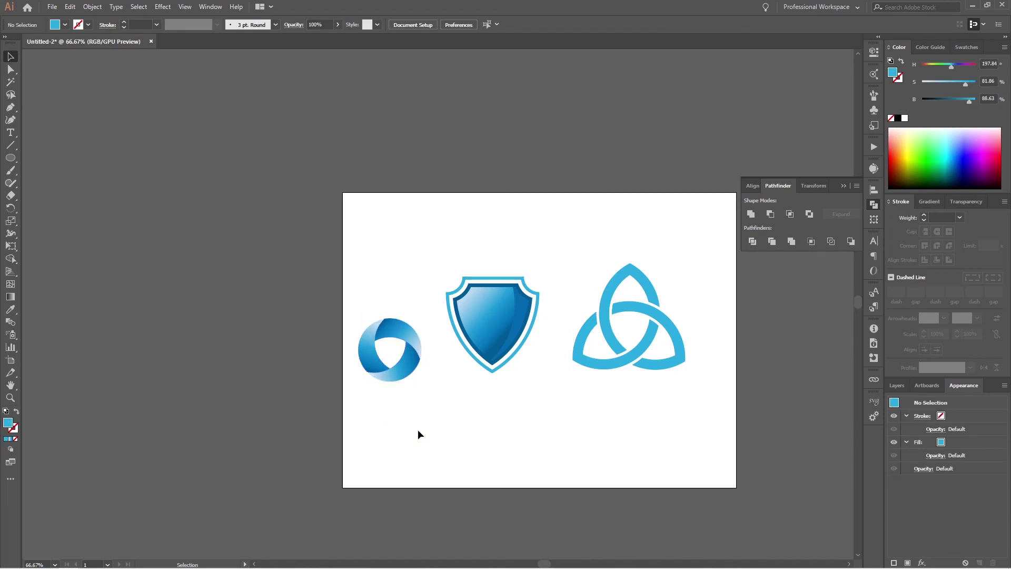
Minimize Illustrator to show the winning logo contest entry on Freelancer in the browser.
click(972, 6)
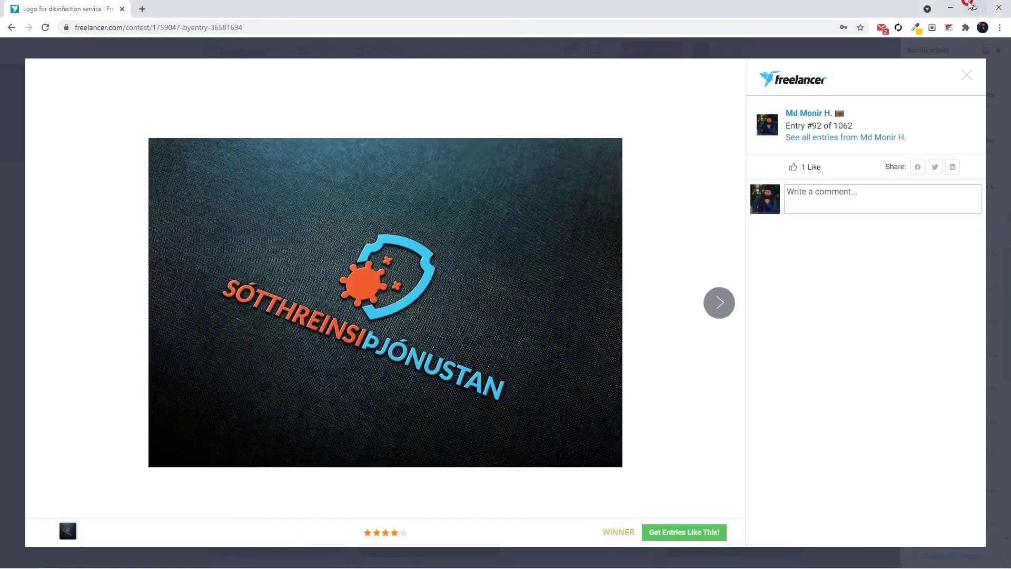